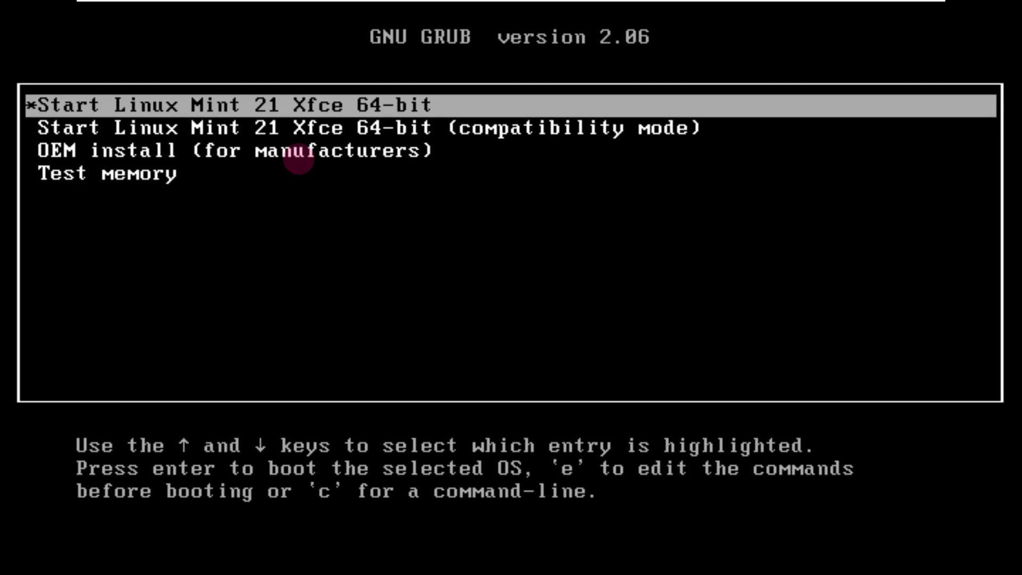
Look through the boot entries and boot Start Linux Mint 21 Xfce 64-bit
{"action": "key", "text": "Down"}
{"action": "key", "text": "Down"}
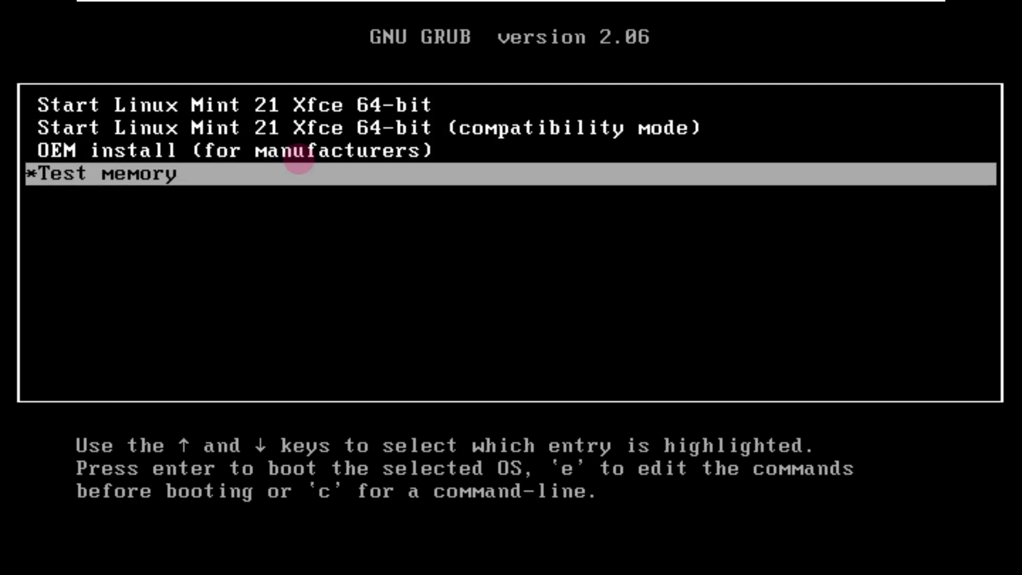
{"action": "key", "text": "Up"}
{"action": "key", "text": "Up"}
{"action": "key", "text": "Up"}
{"action": "key", "text": "Down"}
{"action": "key", "text": "Down"}
{"action": "key", "text": "Down"}
{"action": "key", "text": "Up"}
{"action": "key", "text": "Up"}
{"action": "key", "text": "Up"}
{"action": "key", "text": "Down"}
{"action": "key", "text": "Down"}
{"action": "key", "text": "Up"}
{"action": "key", "text": "Up"}
{"action": "key", "text": "Return"}
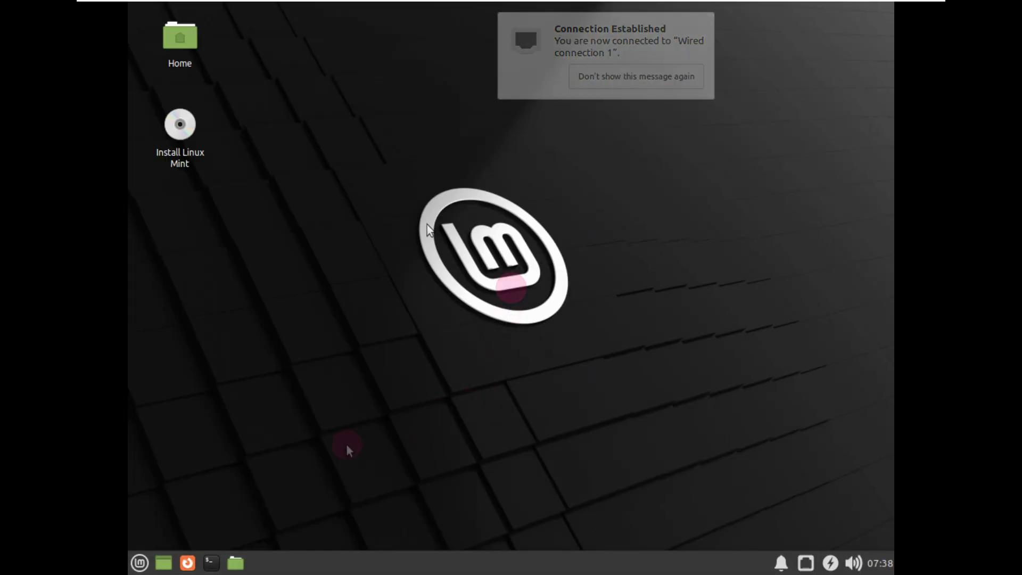
Look through the System applications and open the Display settings from the Settings category
{"action": "left_click", "coordinate": [140, 561]}
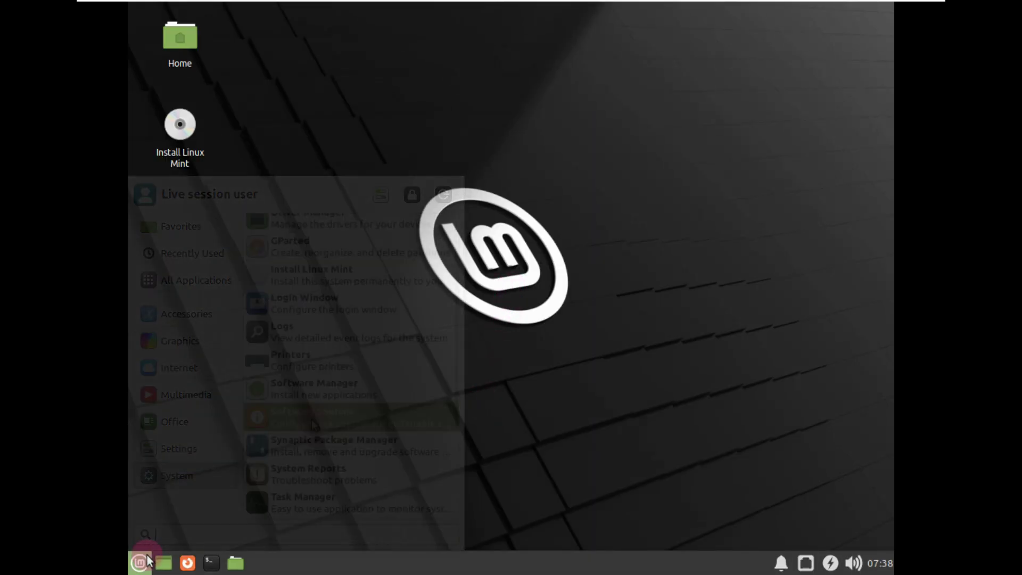
{"action": "left_click", "coordinate": [175, 481]}
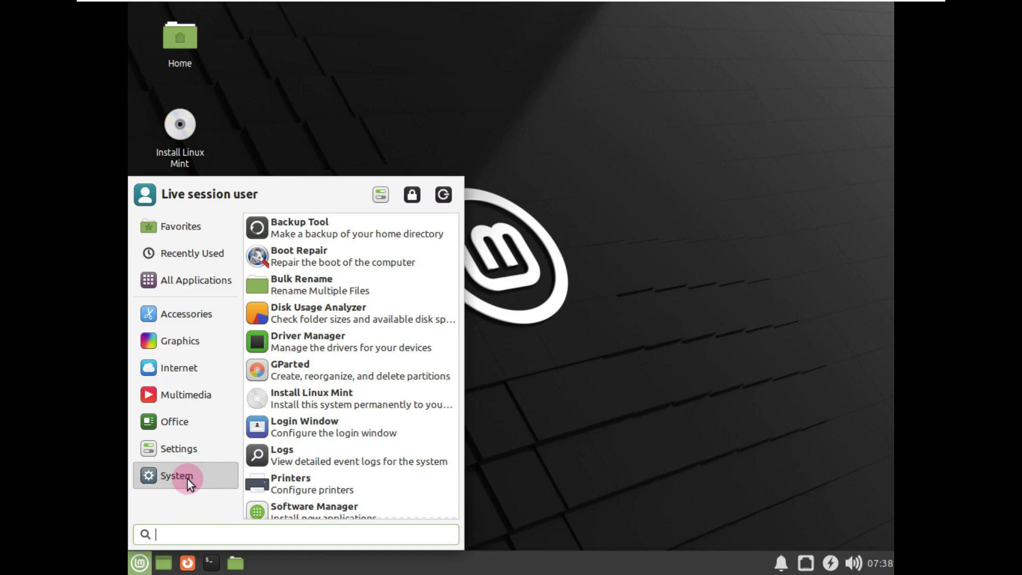
{"action": "scroll", "coordinate": [315, 431], "scroll_direction": "down", "scroll_amount": 5}
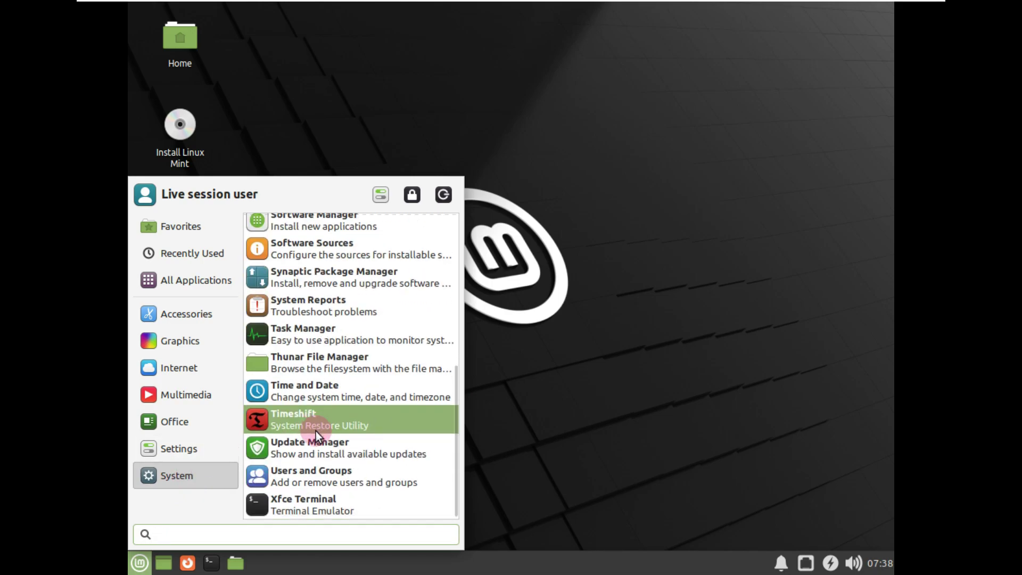
{"action": "scroll", "coordinate": [315, 431], "scroll_direction": "up", "scroll_amount": 6}
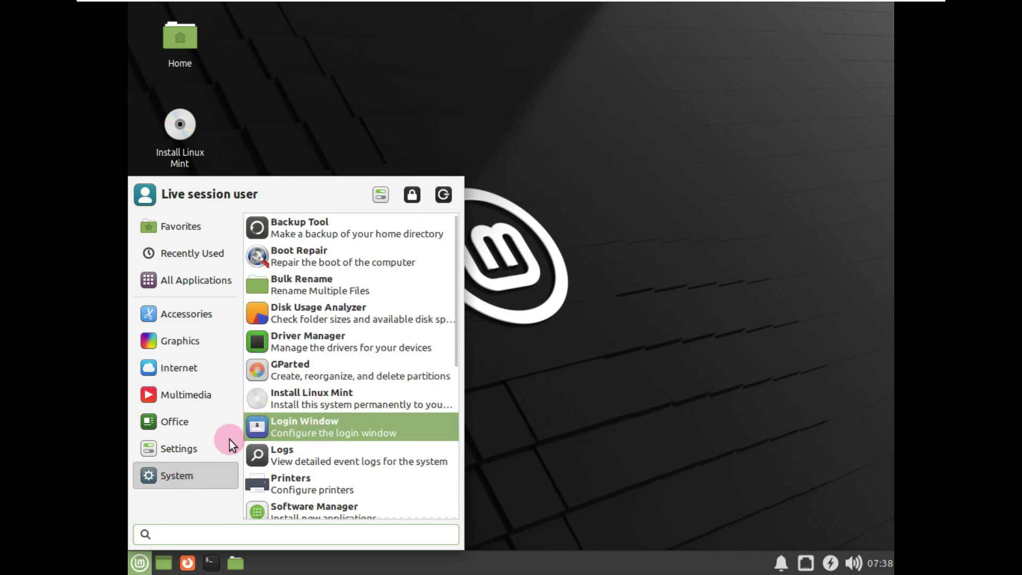
{"action": "mouse_move", "coordinate": [194, 452]}
{"action": "scroll", "coordinate": [321, 353], "scroll_direction": "down", "scroll_amount": 3}
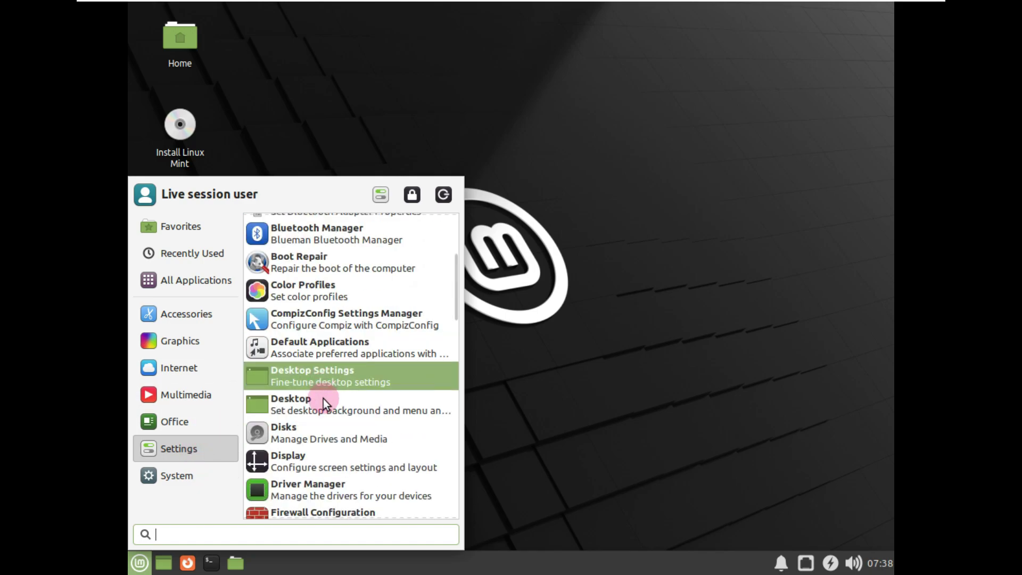
{"action": "left_click", "coordinate": [320, 459]}
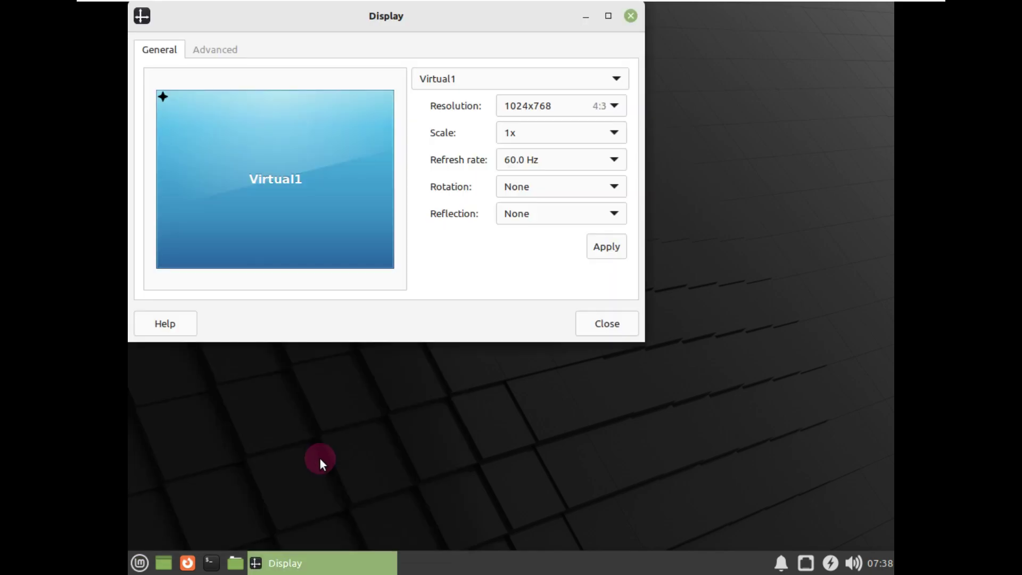
Set the Virtual1 display's resolution to 1920x1080, apply it and keep the configuration
{"action": "left_click", "coordinate": [544, 111]}
{"action": "scroll", "coordinate": [544, 151], "scroll_direction": "up", "scroll_amount": 5}
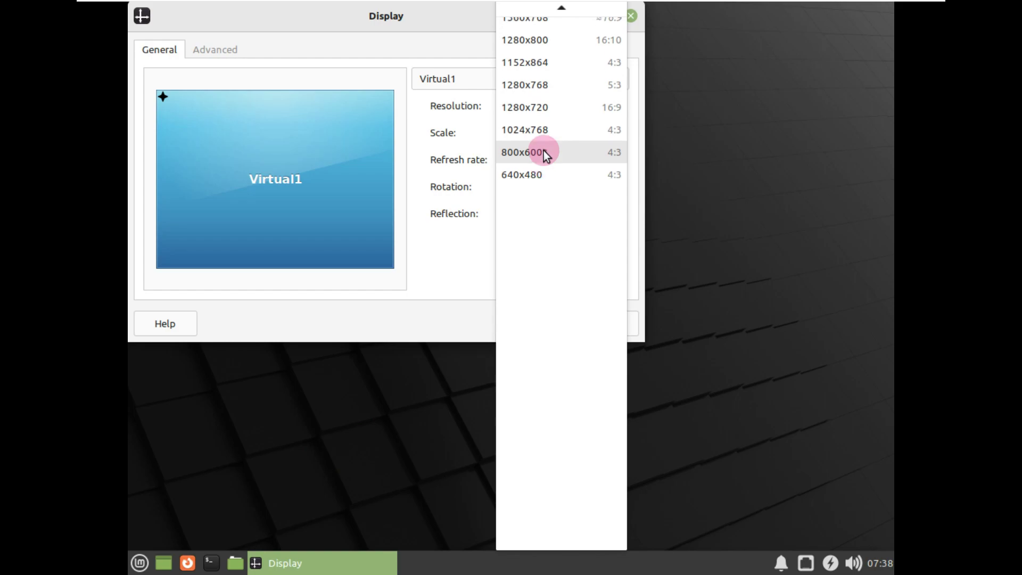
{"action": "scroll", "coordinate": [544, 150], "scroll_direction": "up", "scroll_amount": 6}
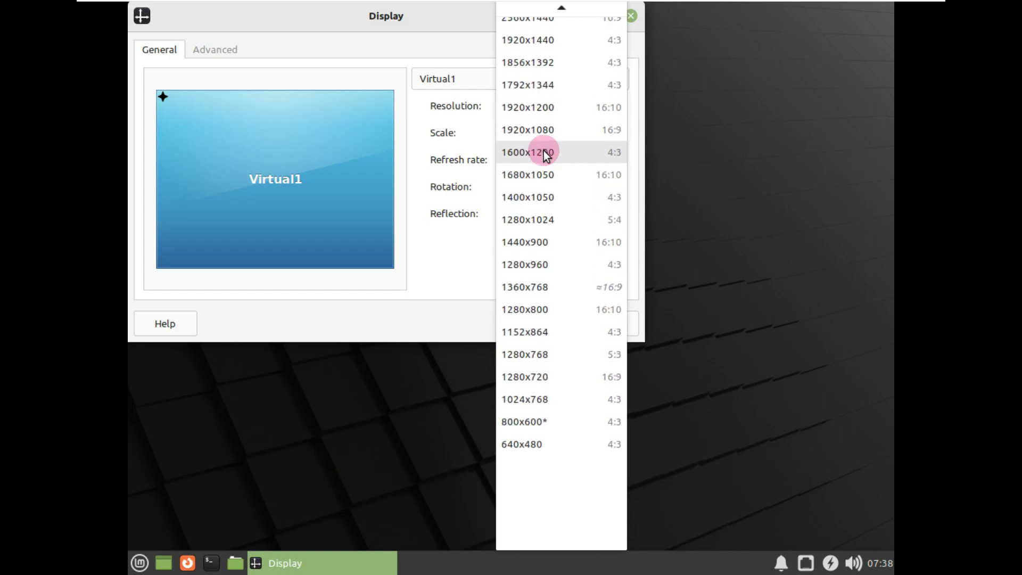
{"action": "left_click", "coordinate": [544, 151]}
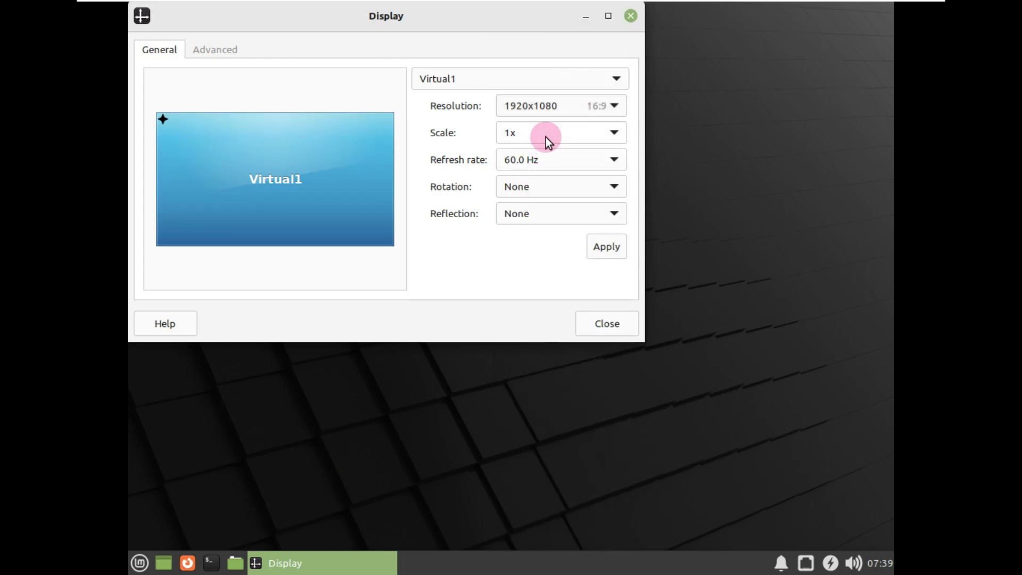
{"action": "left_click", "coordinate": [601, 259]}
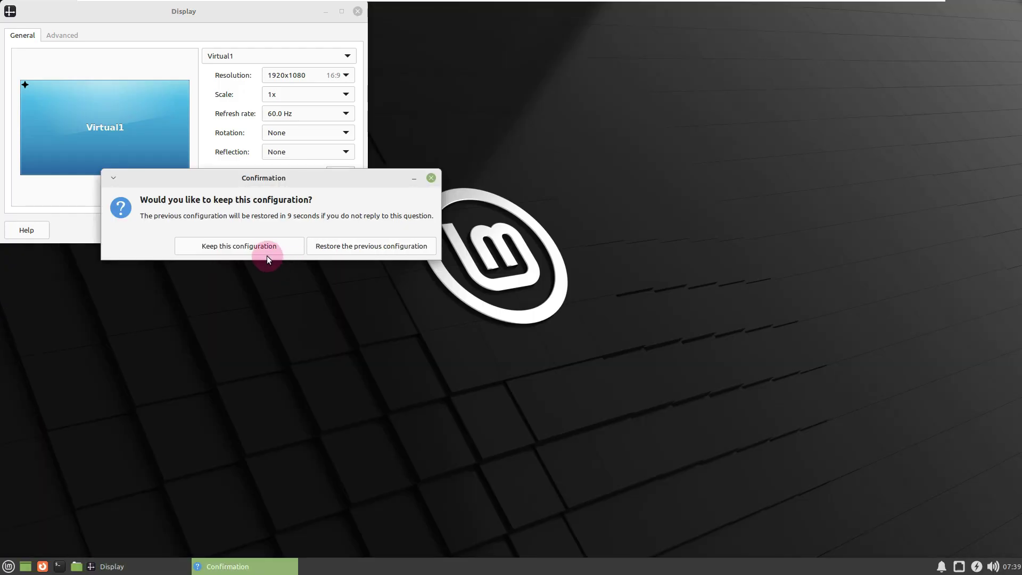
{"action": "left_click", "coordinate": [267, 255]}
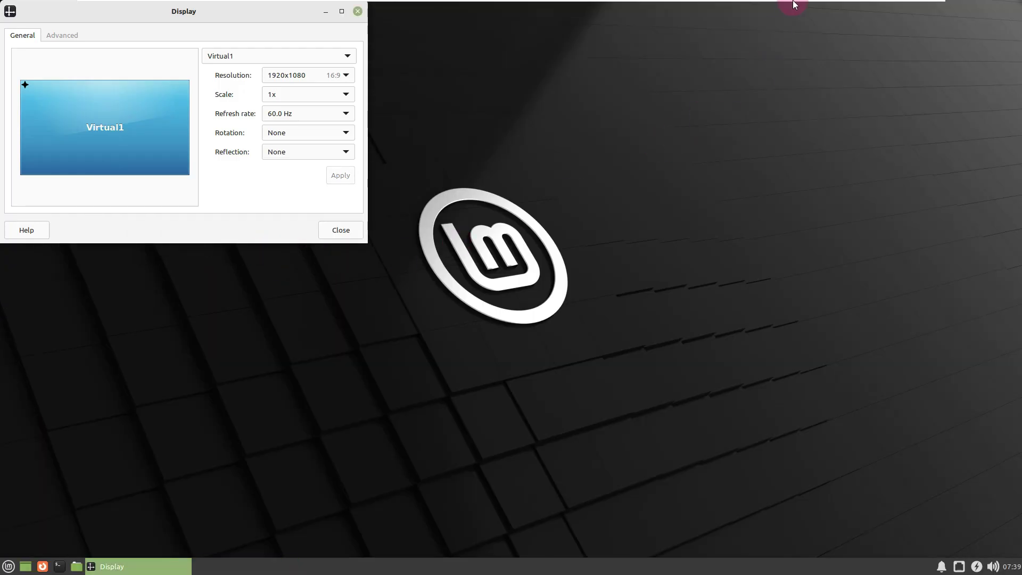
Examine the advanced display options, return to the general ones and close the Display settings
{"action": "mouse_move", "coordinate": [793, 1]}
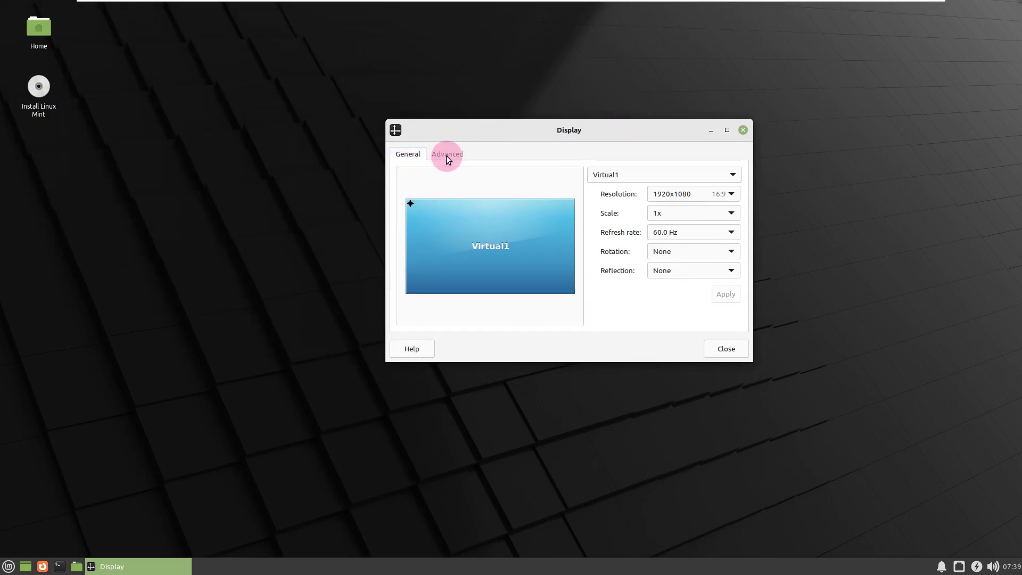
{"action": "left_click", "coordinate": [447, 154]}
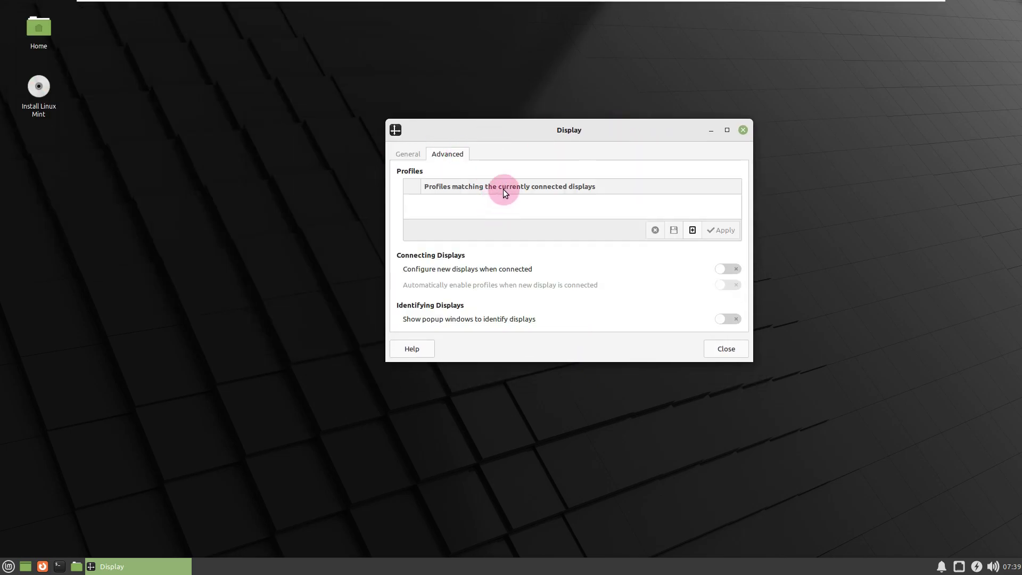
{"action": "left_click", "coordinate": [420, 153]}
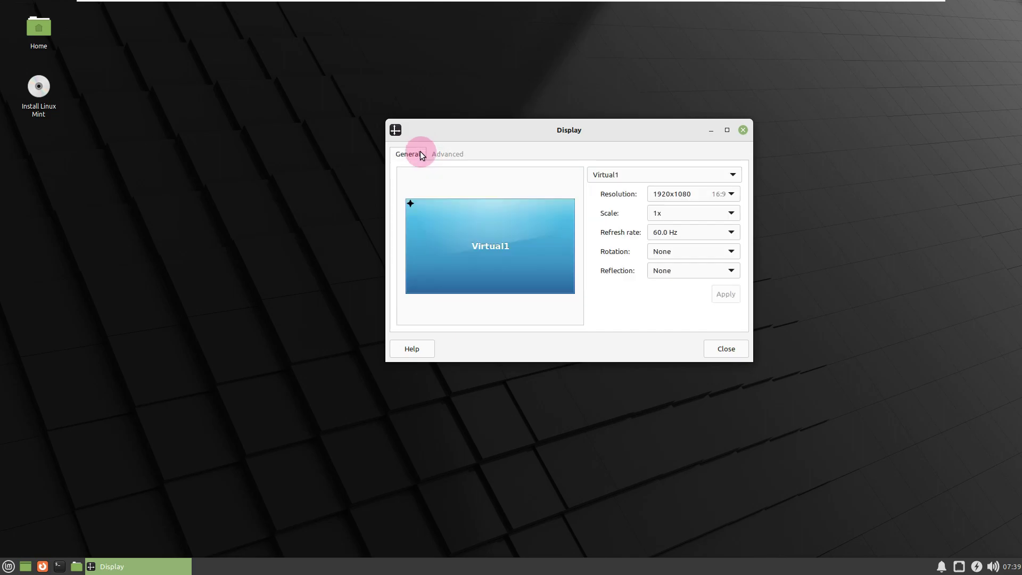
{"action": "left_click", "coordinate": [735, 354]}
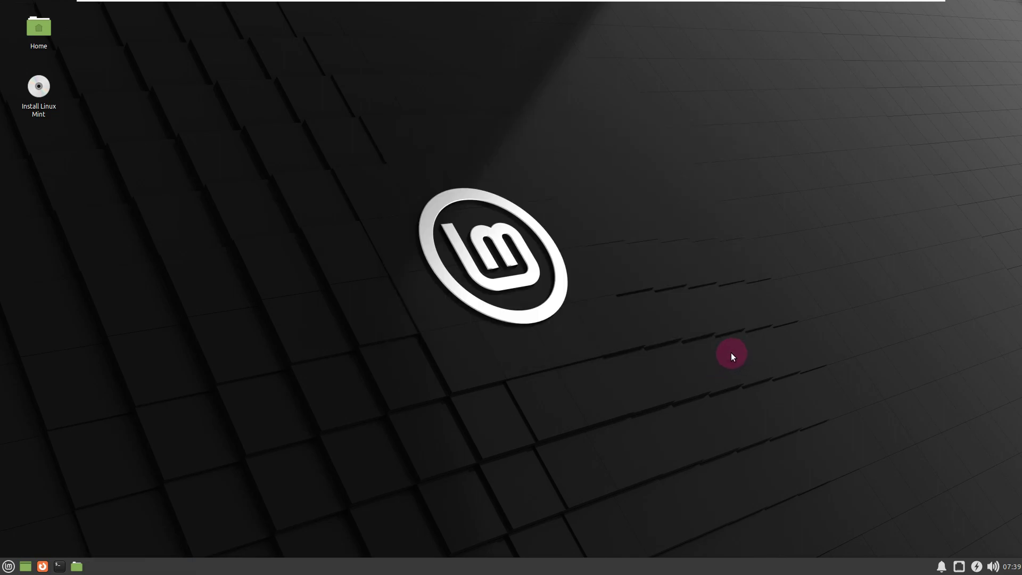
Look through the System applications and open the Appearance settings from the Settings category
{"action": "left_click", "coordinate": [12, 570]}
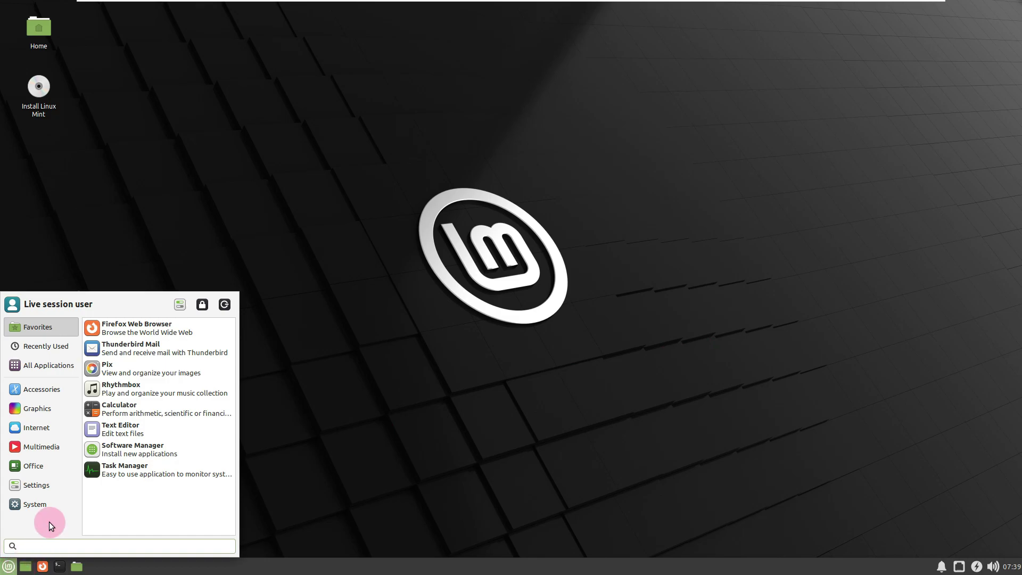
{"action": "left_click", "coordinate": [52, 505]}
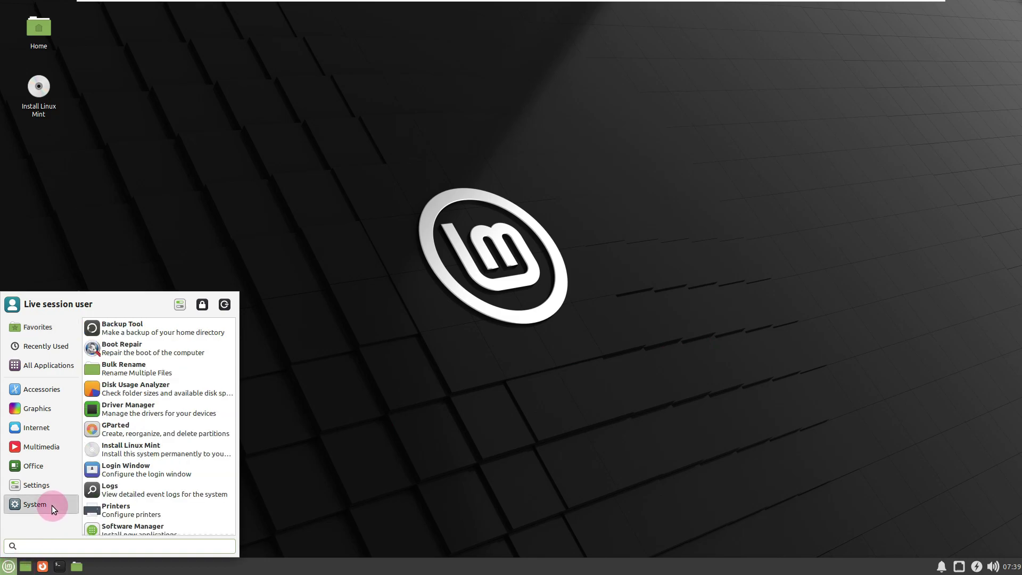
{"action": "scroll", "coordinate": [102, 506], "scroll_direction": "down", "scroll_amount": 6}
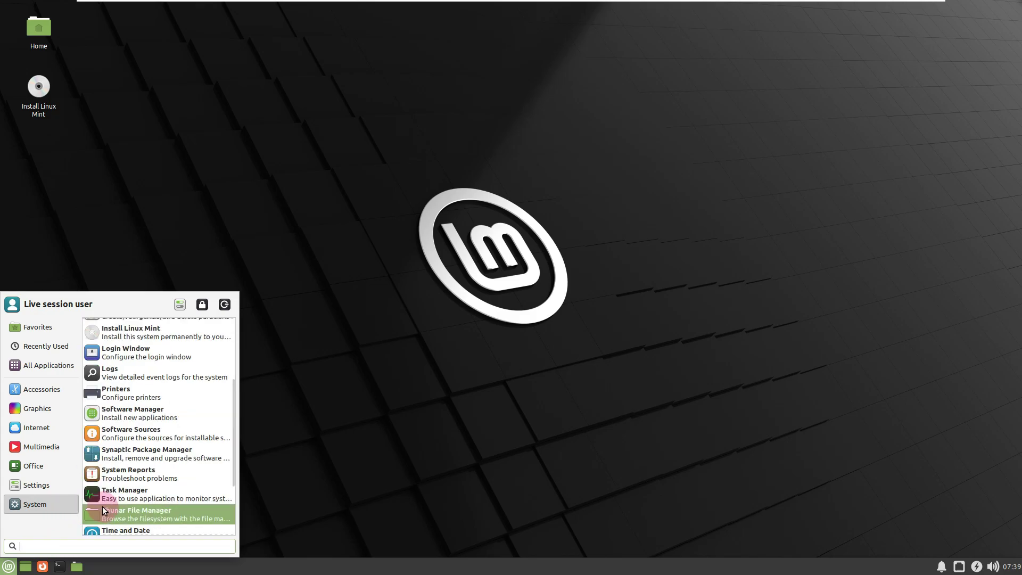
{"action": "scroll", "coordinate": [126, 522], "scroll_direction": "up", "scroll_amount": 6}
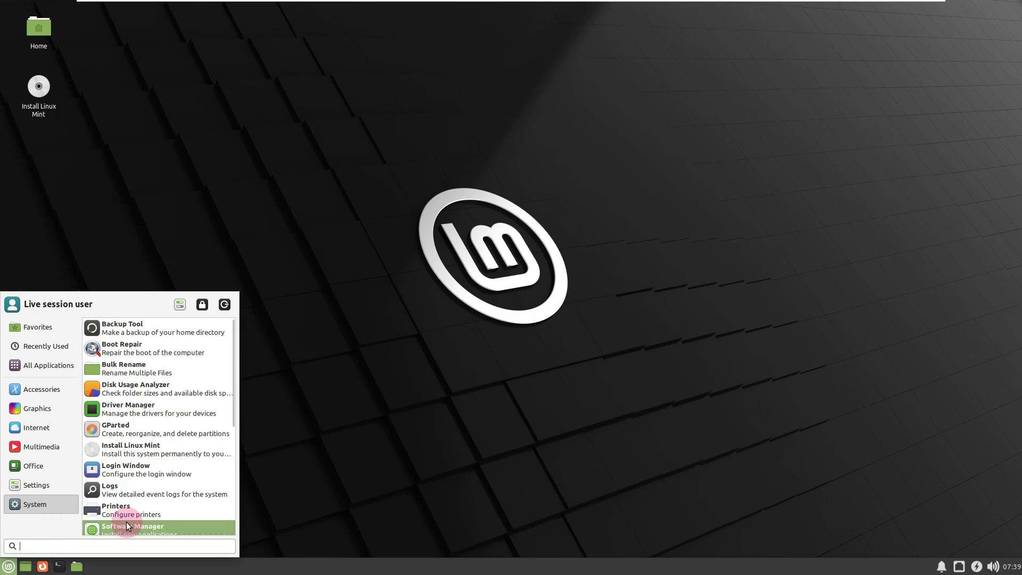
{"action": "left_click", "coordinate": [50, 485]}
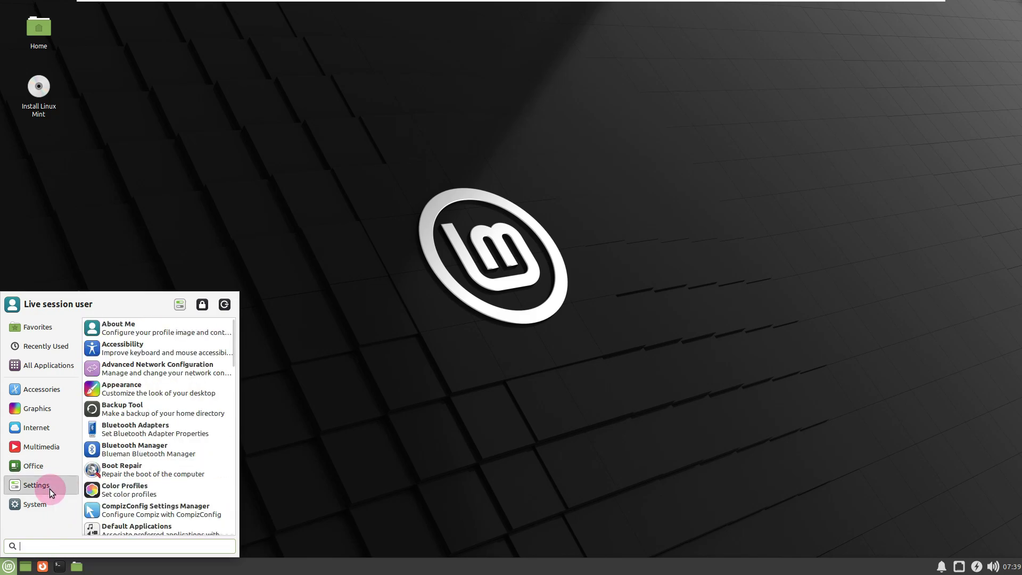
{"action": "left_click", "coordinate": [146, 391]}
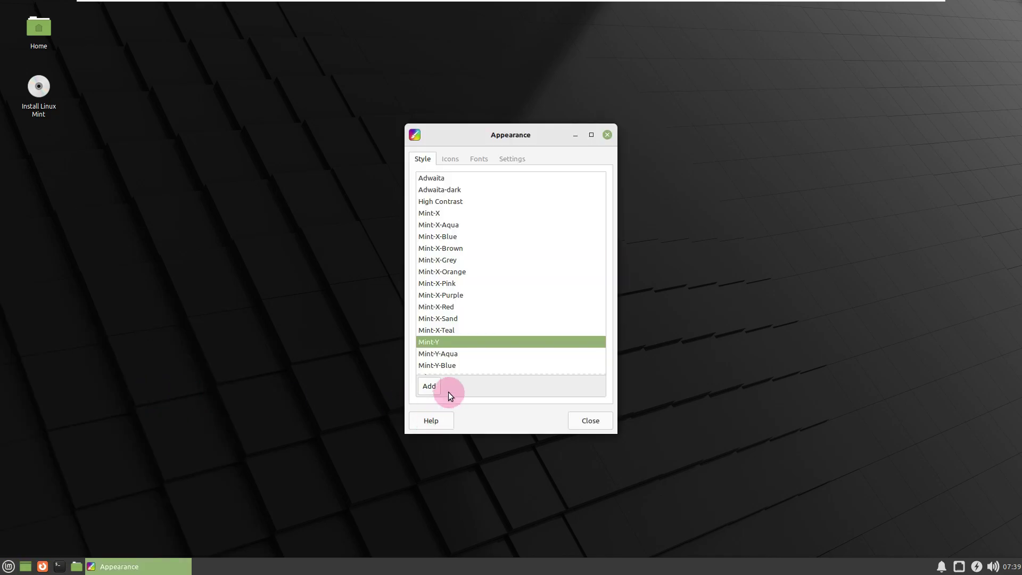
Set Window Scaling to 2x in the Appearance settings and close the window
{"action": "left_click", "coordinate": [501, 160]}
{"action": "left_click", "coordinate": [497, 300]}
{"action": "left_click", "coordinate": [487, 322]}
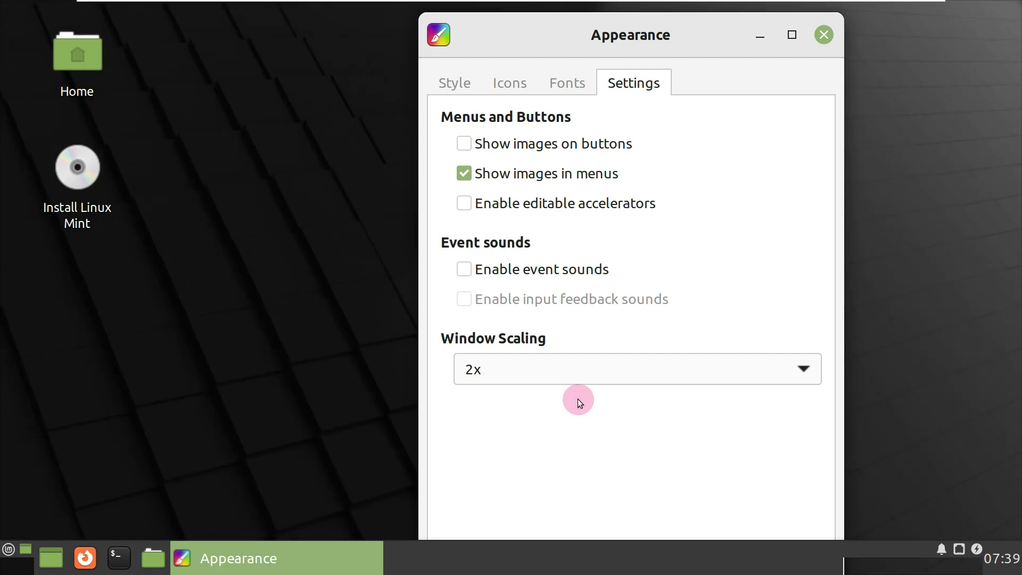
{"action": "left_click", "coordinate": [825, 33]}
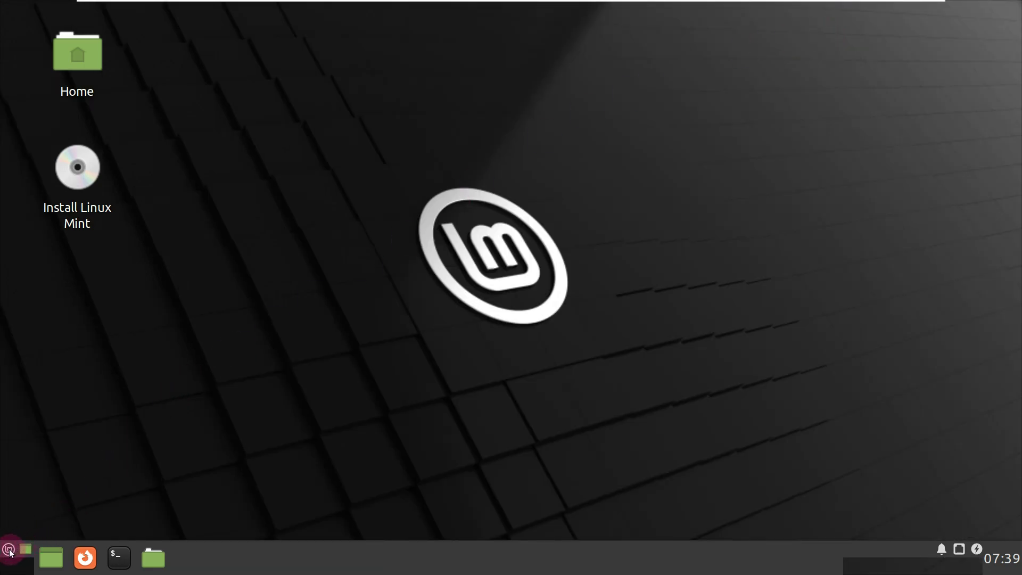
Log out of the live session and log back in, choosing not to show the connection message again
{"action": "key", "text": "super"}
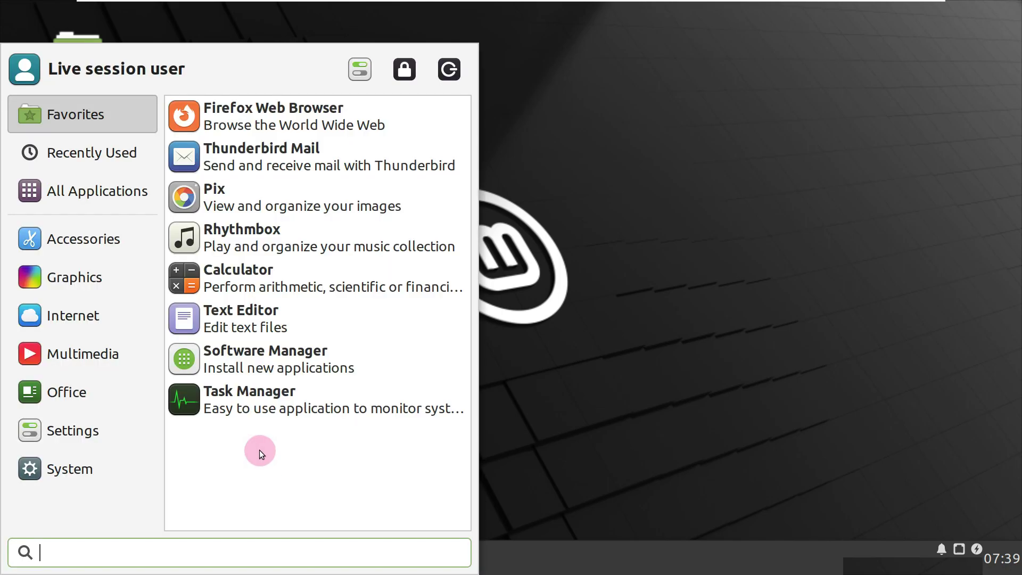
{"action": "left_click", "coordinate": [448, 75]}
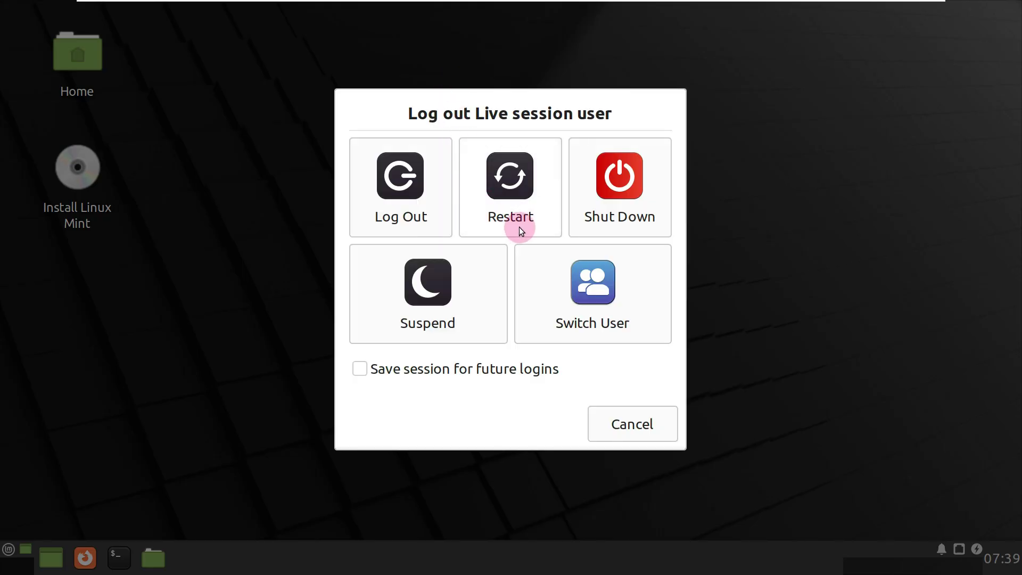
{"action": "left_click", "coordinate": [422, 198]}
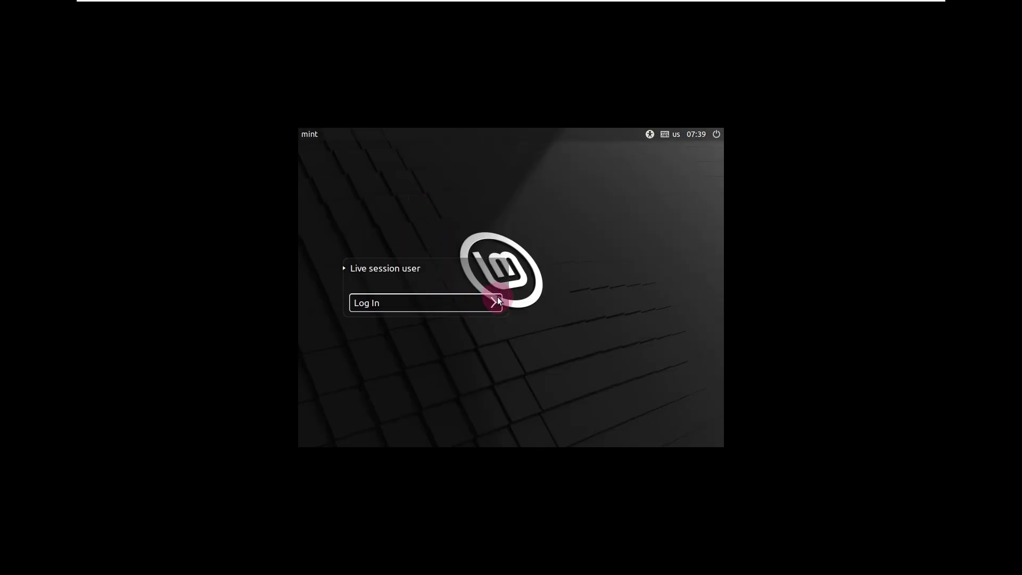
{"action": "left_click", "coordinate": [498, 300]}
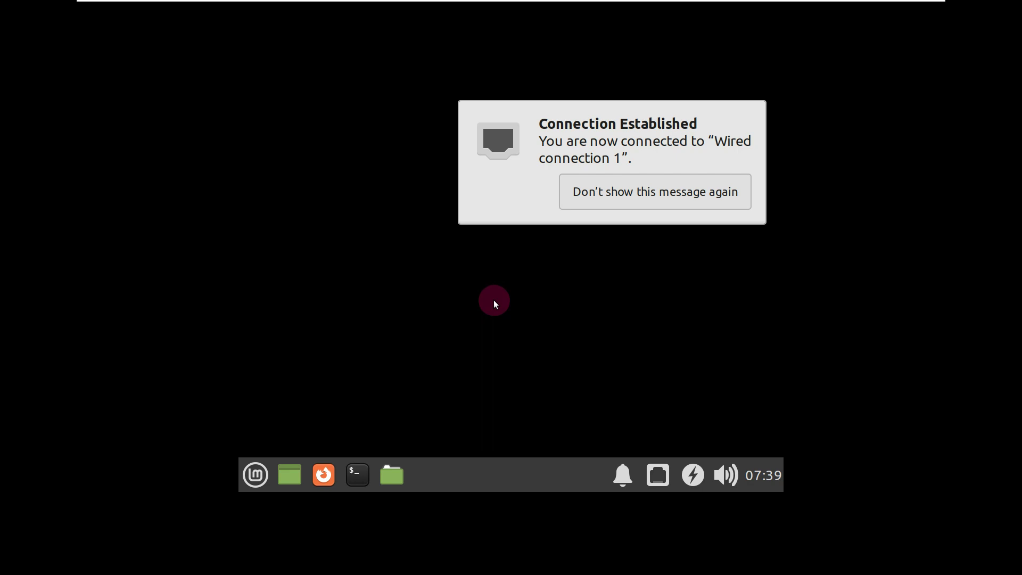
{"action": "left_click", "coordinate": [598, 198]}
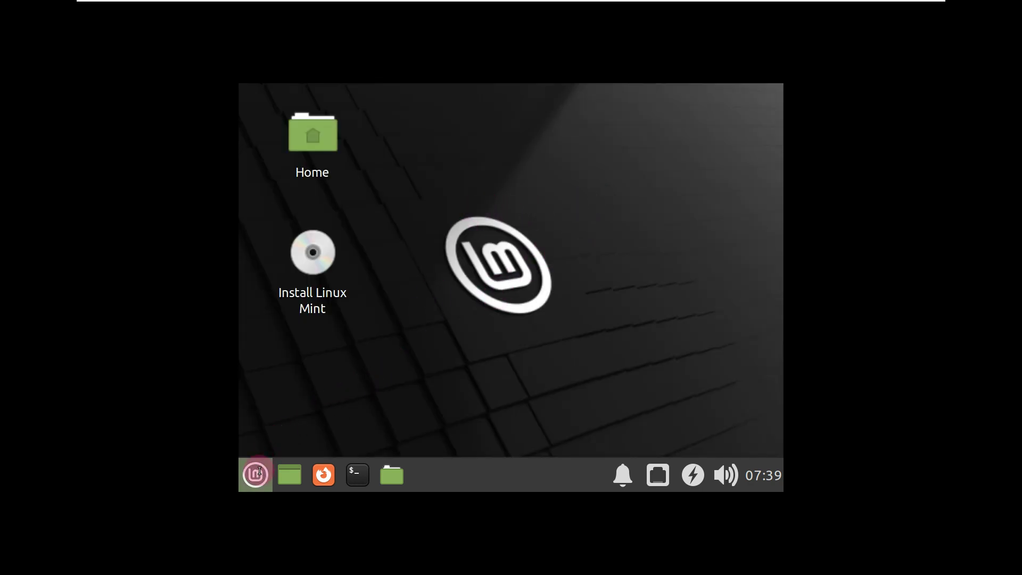
Reopen the Display settings from the Settings category of the applications
{"action": "left_click", "coordinate": [255, 474]}
{"action": "scroll", "coordinate": [493, 321], "scroll_direction": "down", "scroll_amount": 1}
{"action": "scroll", "coordinate": [359, 358], "scroll_direction": "down", "scroll_amount": 2}
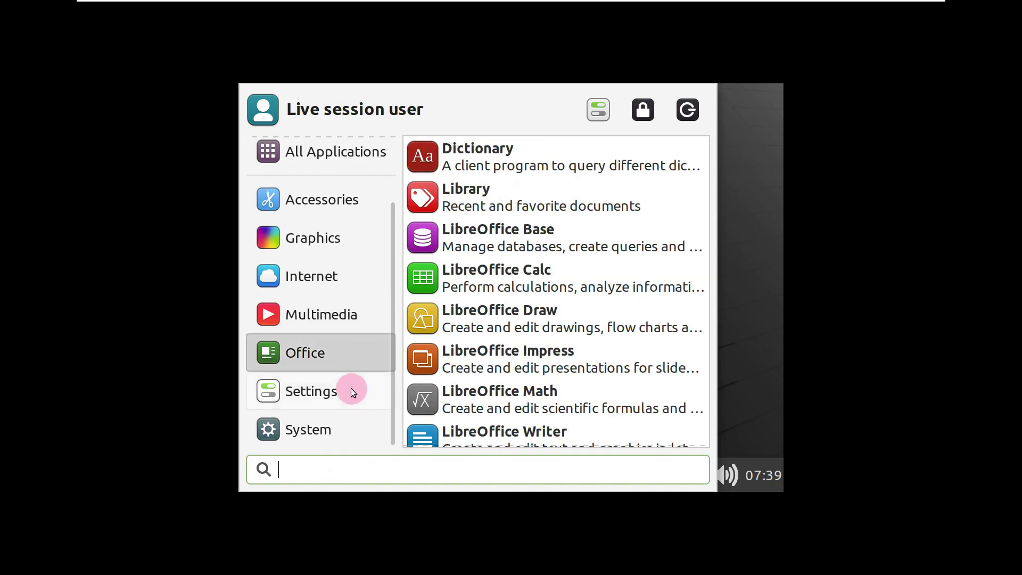
{"action": "mouse_move", "coordinate": [350, 388]}
{"action": "scroll", "coordinate": [487, 326], "scroll_direction": "down", "scroll_amount": 4}
{"action": "scroll", "coordinate": [487, 325], "scroll_direction": "down", "scroll_amount": 3}
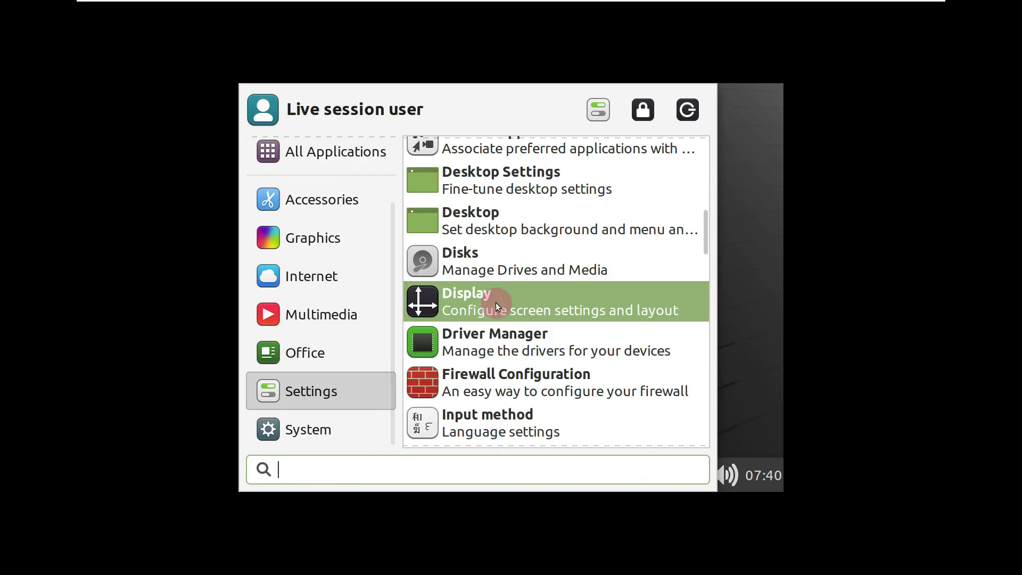
{"action": "left_click", "coordinate": [495, 305]}
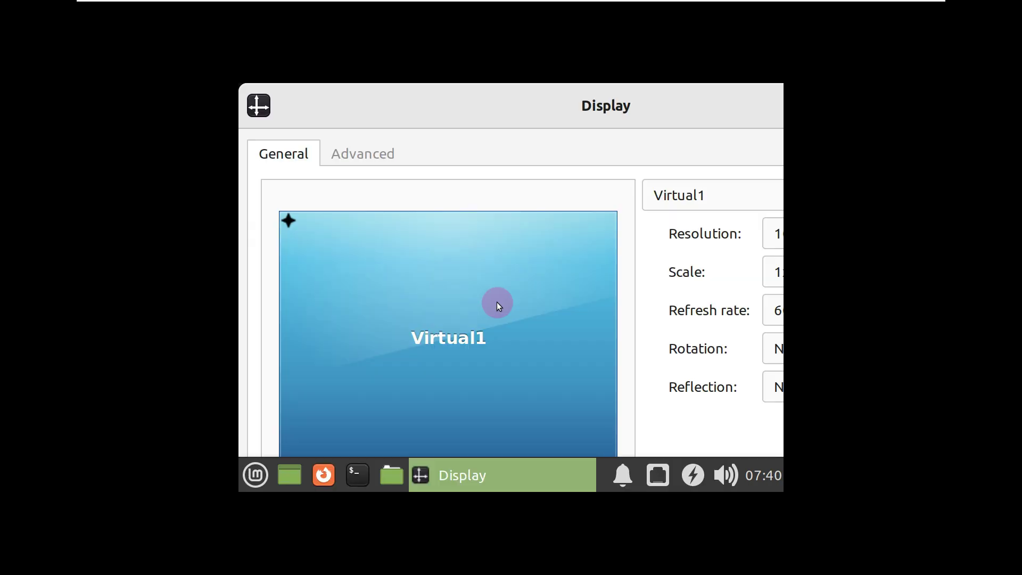
Set the Virtual1 display's resolution to 1920x1080 and apply the change
{"action": "left_click", "coordinate": [769, 278]}
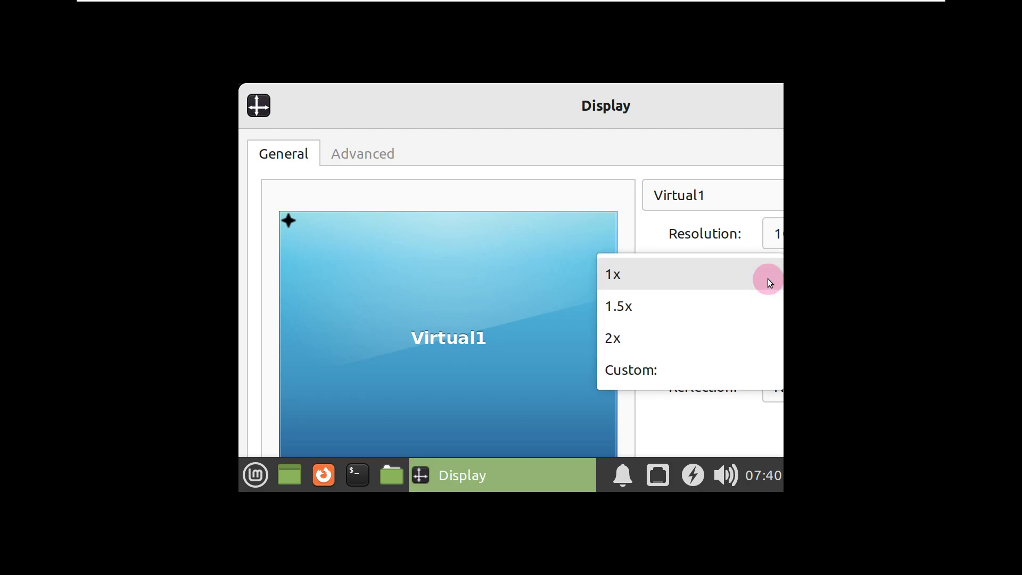
{"action": "left_click", "coordinate": [774, 241]}
{"action": "scroll", "coordinate": [720, 253], "scroll_direction": "up", "scroll_amount": 10}
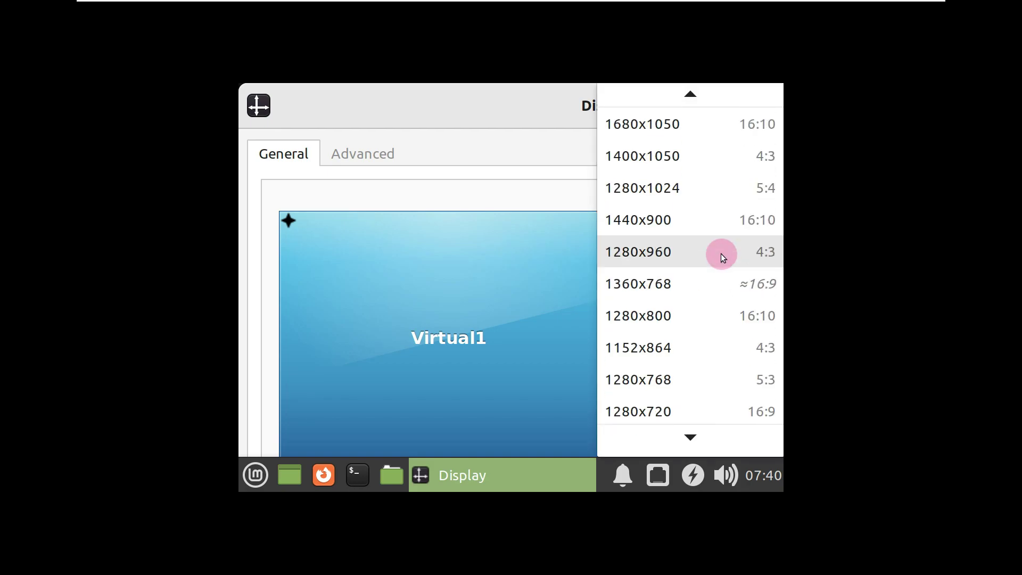
{"action": "left_click", "coordinate": [690, 220]}
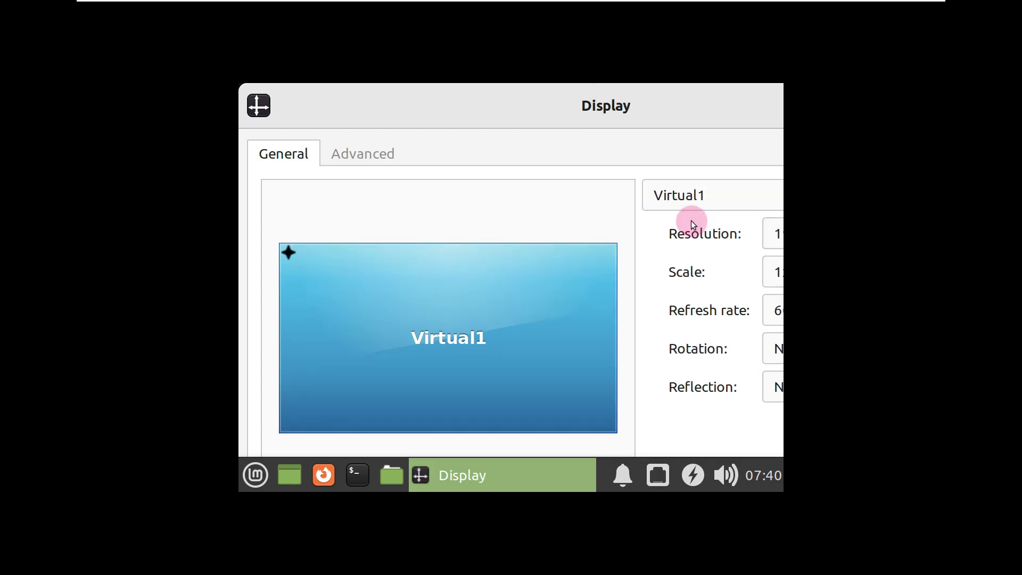
{"action": "left_click_drag", "start_coordinate": [641, 115], "coordinate": [403, 105]}
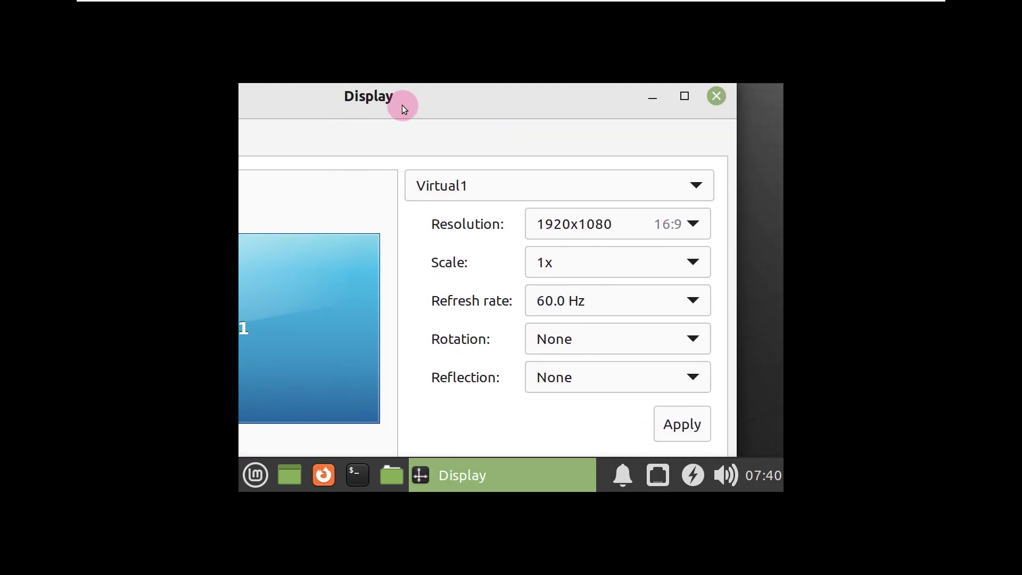
{"action": "left_click", "coordinate": [673, 424]}
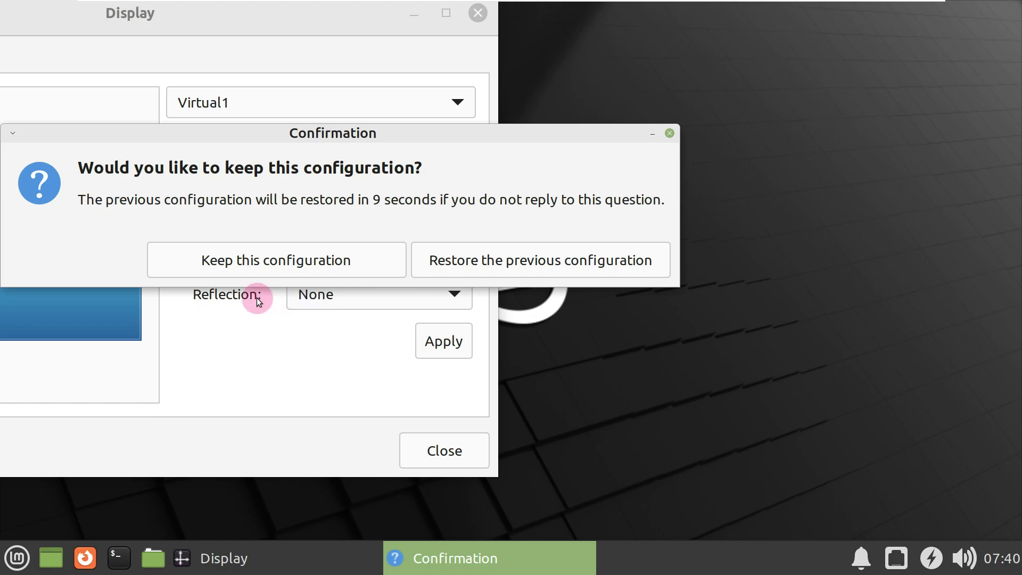
Keep the new display configuration and close the Display settings window
{"action": "left_click", "coordinate": [265, 273]}
{"action": "left_click_drag", "start_coordinate": [226, 17], "coordinate": [589, 55]}
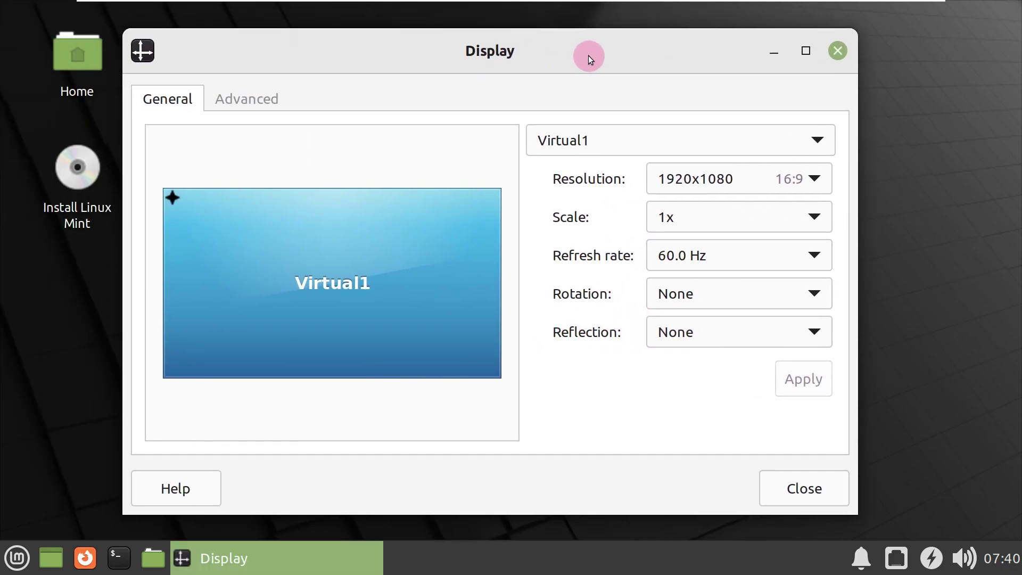
{"action": "left_click", "coordinate": [836, 55]}
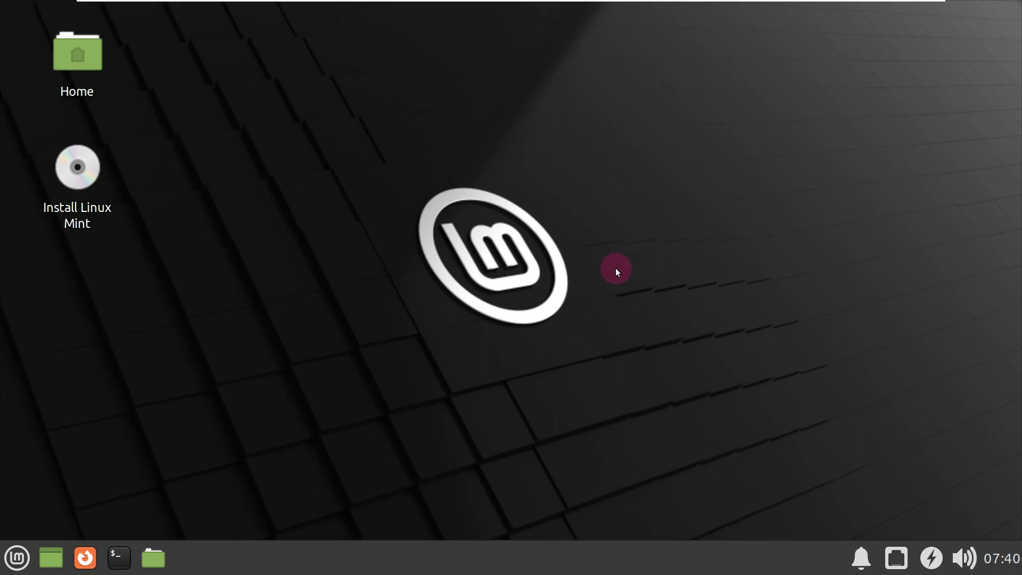
Open a terminal, show the system information with neofetch, and maximize the window
{"action": "left_click", "coordinate": [119, 557]}
{"action": "left_click_drag", "start_coordinate": [390, 11], "coordinate": [549, 50]}
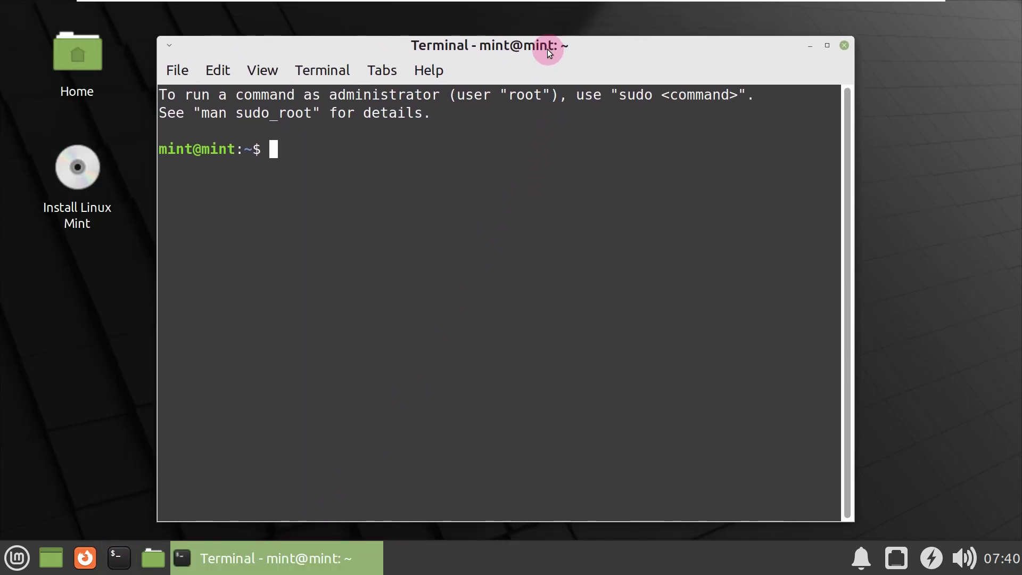
{"action": "type", "text": "neofet"}
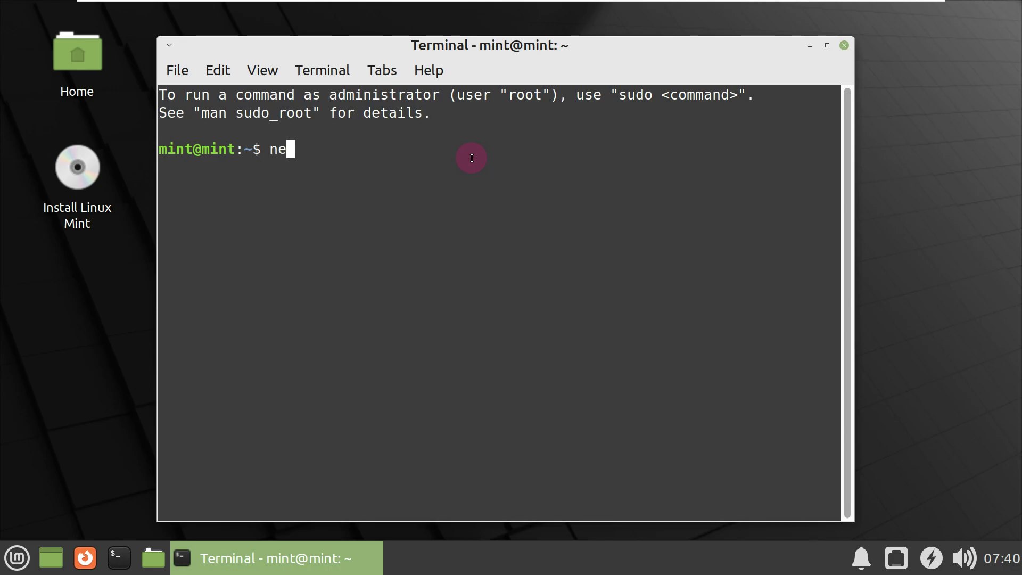
{"action": "type", "text": "ch"}
{"action": "key", "text": "Return"}
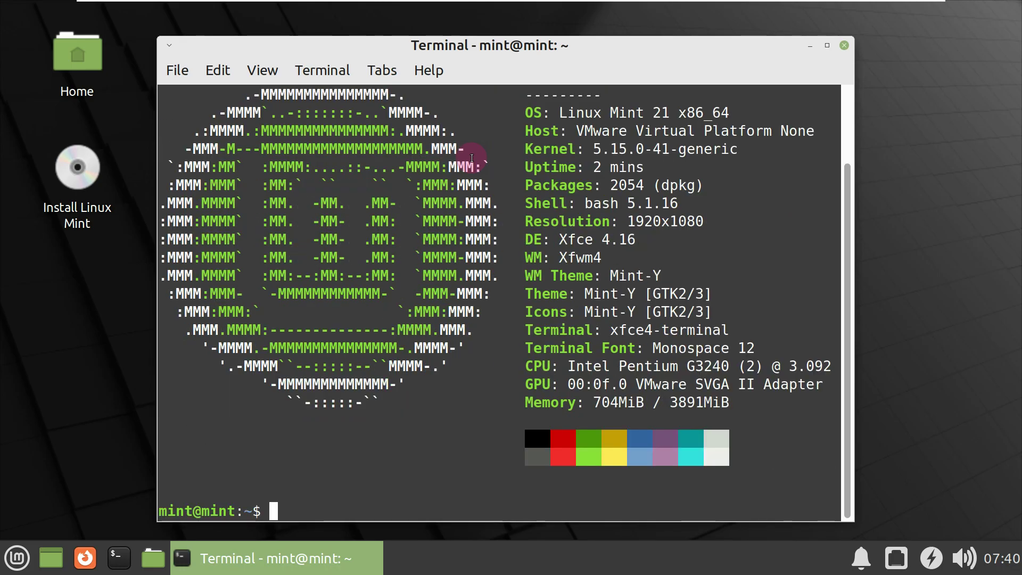
{"action": "left_click", "coordinate": [827, 45]}
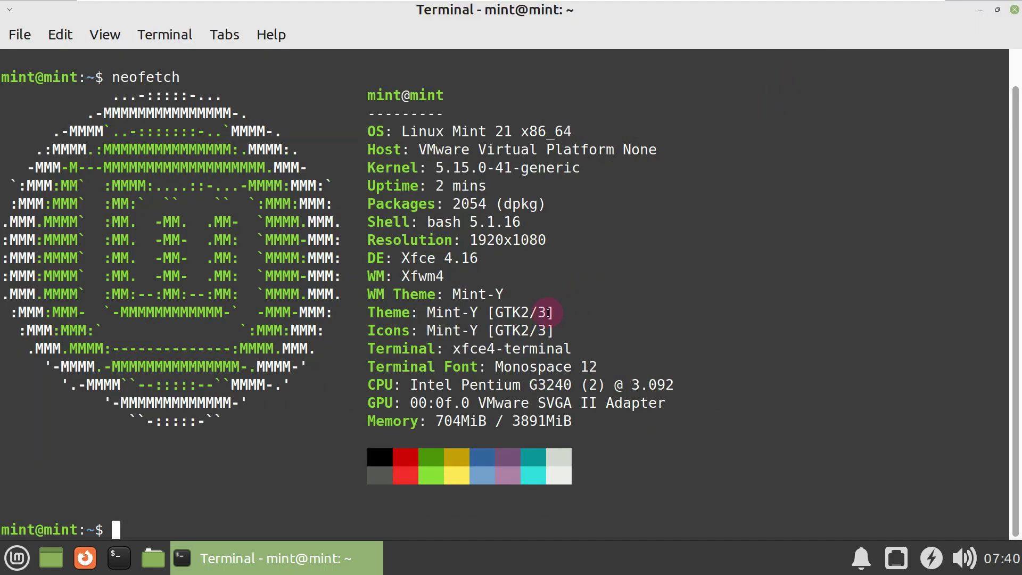
Check the kernel details with uname -a and the graphics details with inxi -G
{"action": "type", "text": "uname -a"}
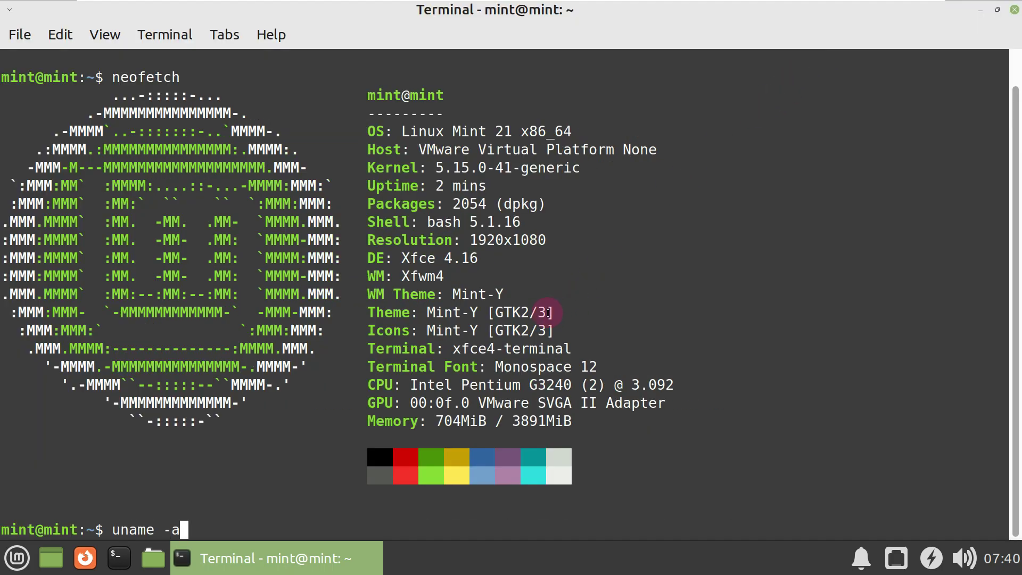
{"action": "key", "text": "Return"}
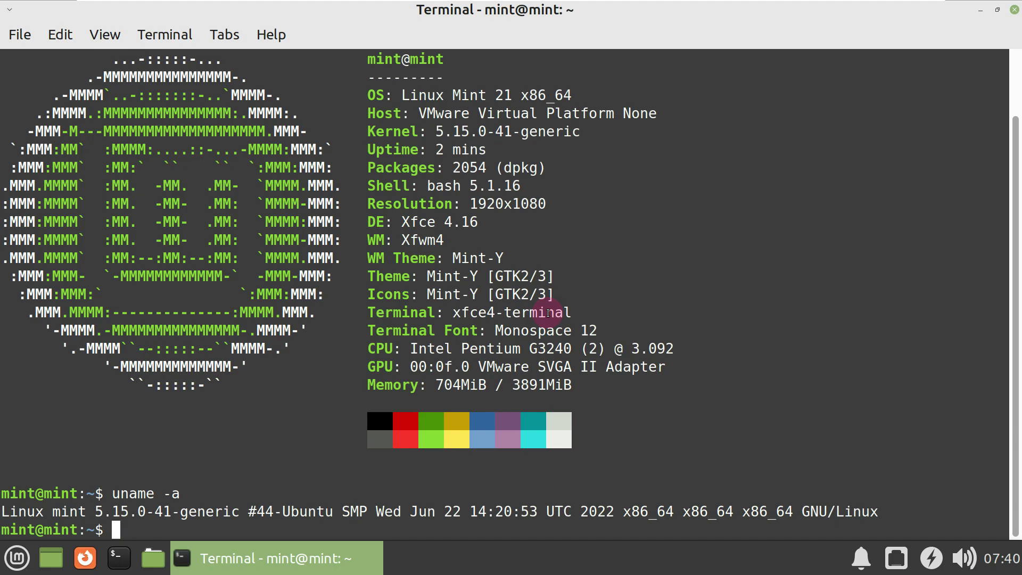
{"action": "type", "text": "inxi -G"}
{"action": "key", "text": "Return"}
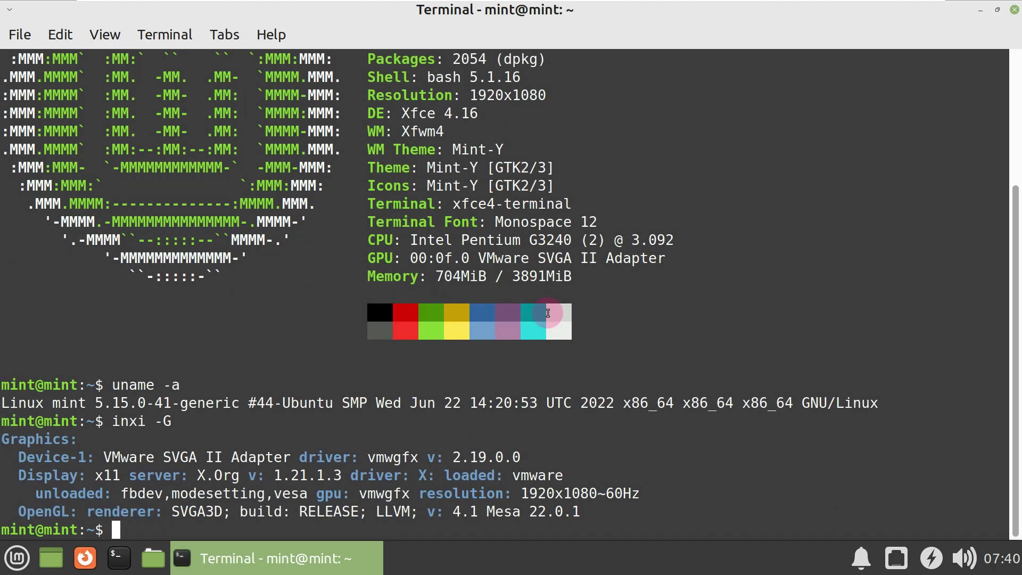
Try to print the contents of /ec/issue with cat
{"action": "type", "text": "cat /ec"}
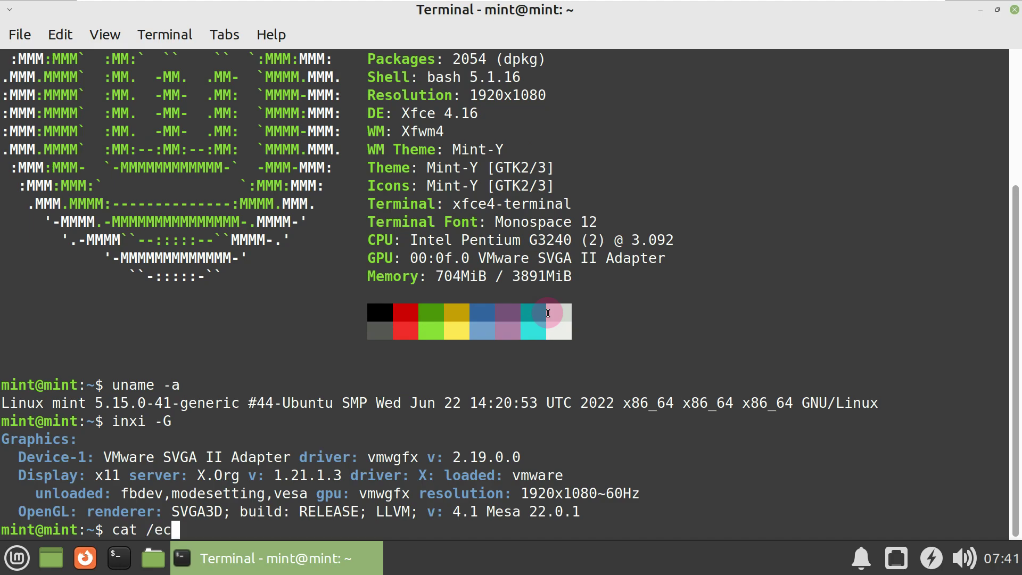
{"action": "type", "text": "/issue"}
{"action": "key", "text": "Return"}
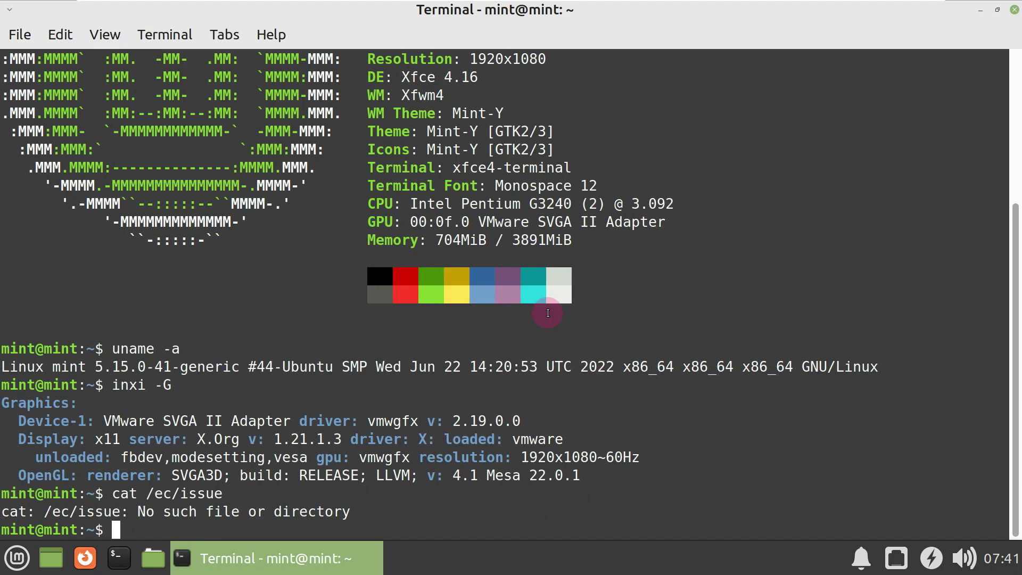
Show the distribution release by running cat /etc/issue, with a space between the command and the path
{"action": "type", "text": "cat/etc/"}
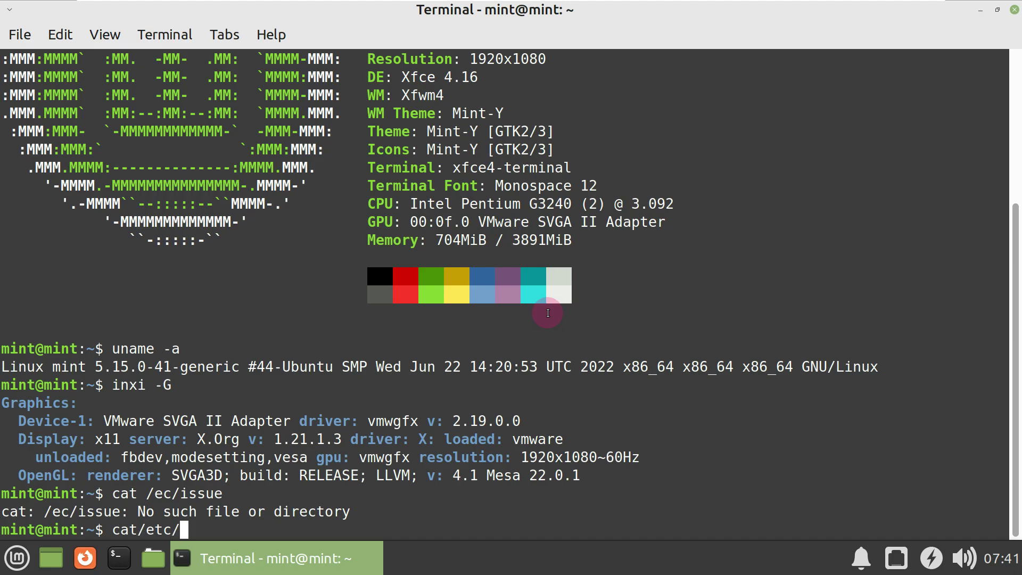
{"action": "type", "text": "issue"}
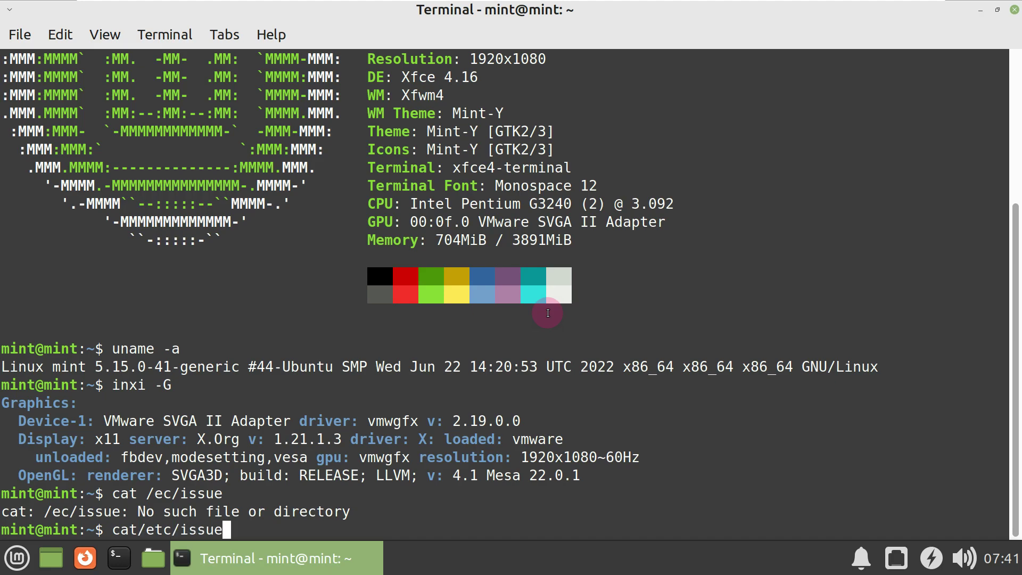
{"action": "key", "text": "Left"}
{"action": "key", "text": "Left"}
{"action": "key", "text": "Left"}
{"action": "key", "text": "Left"}
{"action": "key", "text": "Left"}
{"action": "key", "text": "Left"}
{"action": "key", "text": "Left"}
{"action": "key", "text": "Left"}
{"action": "key", "text": "Left"}
{"action": "key", "text": "Left"}
{"action": "key", "text": "Left"}
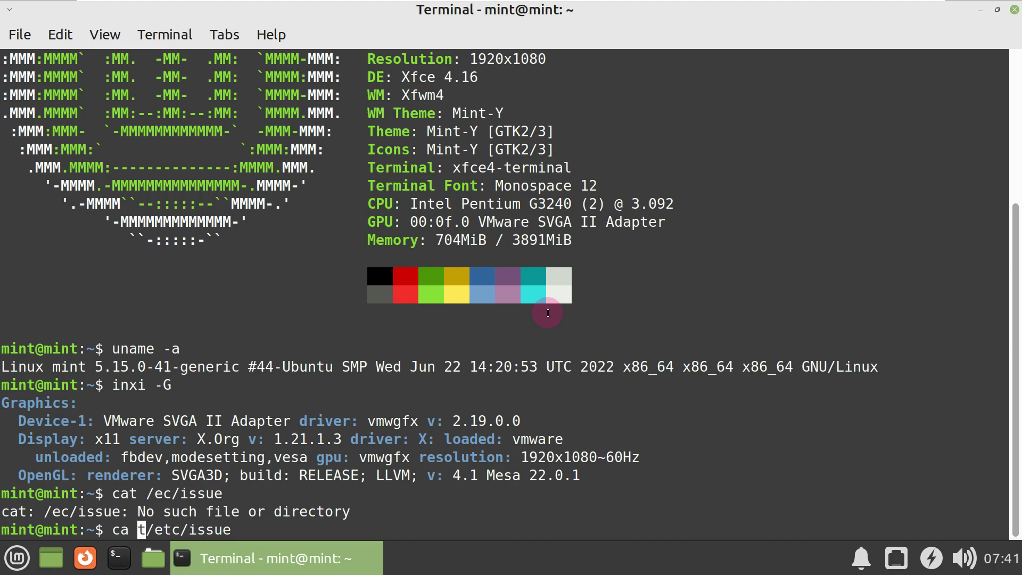
{"action": "key", "text": "BackSpace"}
{"action": "key", "text": "Right"}
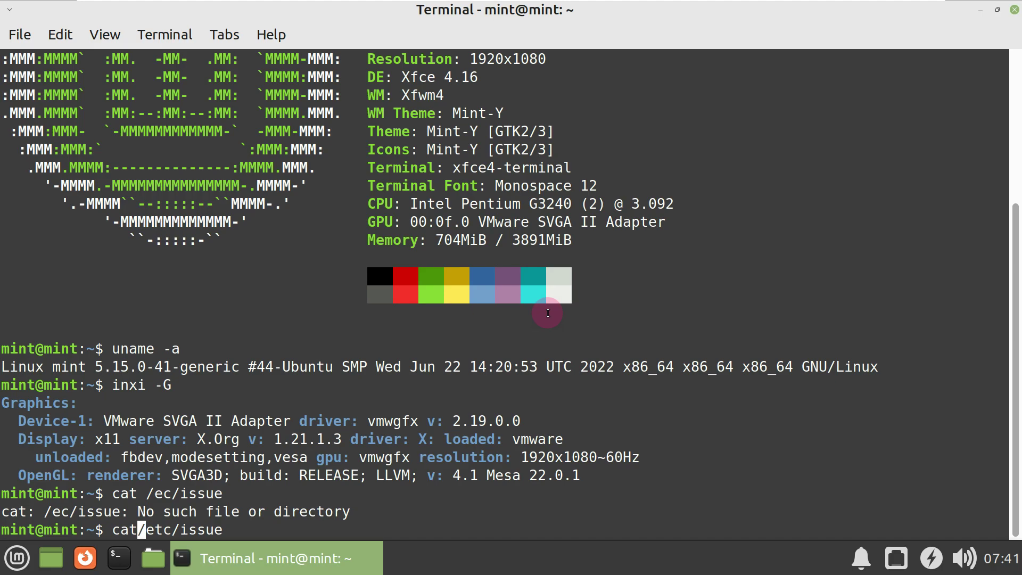
{"action": "key", "text": "Return"}
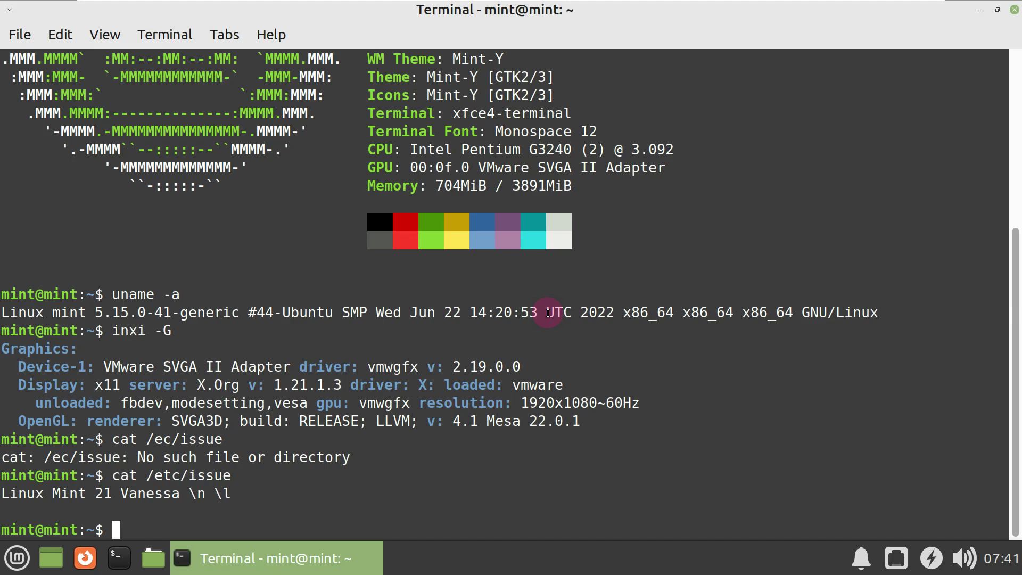
Try to run htop, and install the htop package with sudo apt install
{"action": "type", "text": "htop"}
{"action": "key", "text": "Return"}
{"action": "type", "text": "sudo apt install  hto"}
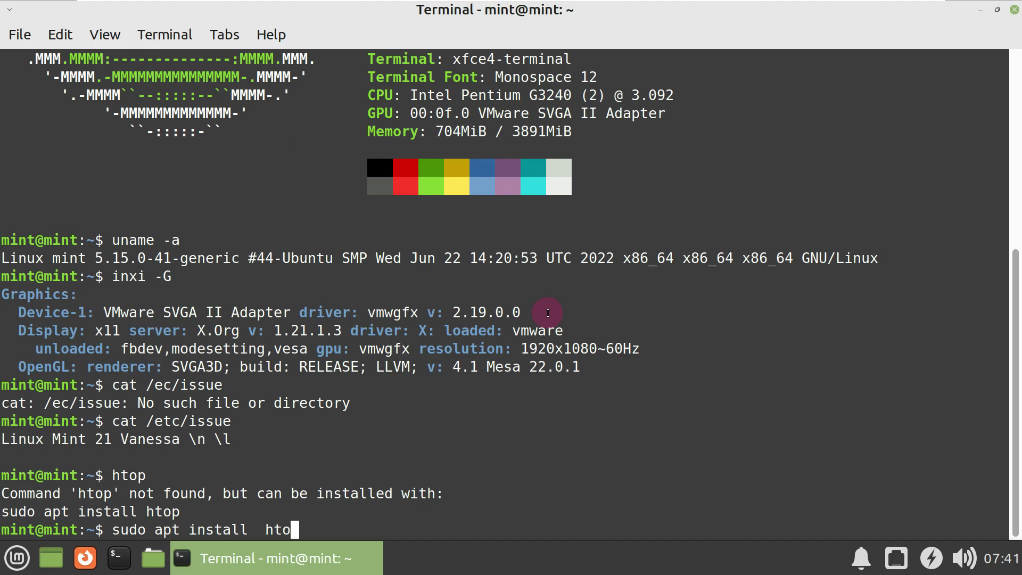
{"action": "type", "text": "p"}
{"action": "key", "text": "Return"}
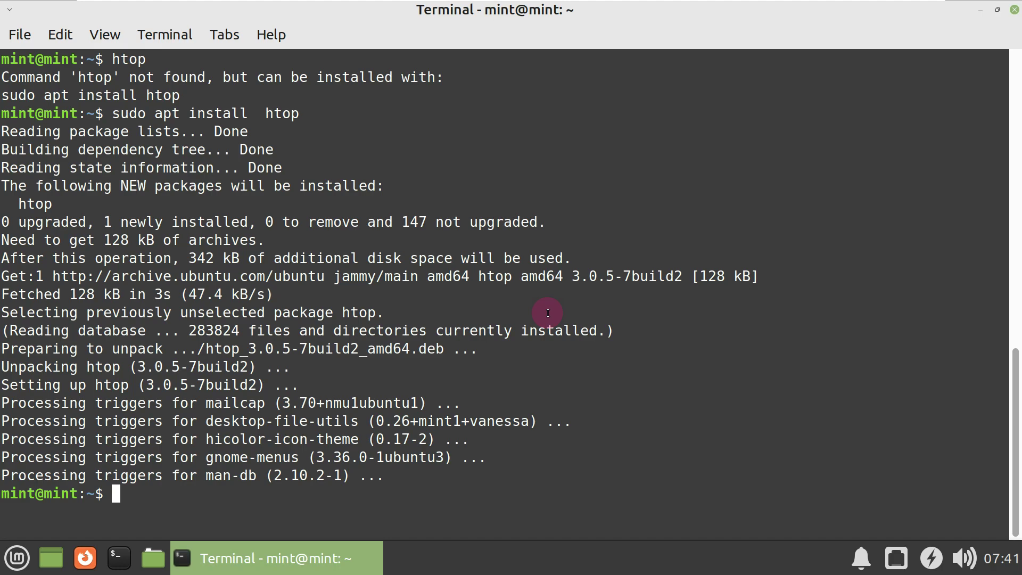
Run htop and switch its process list to the tree view
{"action": "type", "text": "htop"}
{"action": "key", "text": "Return"}
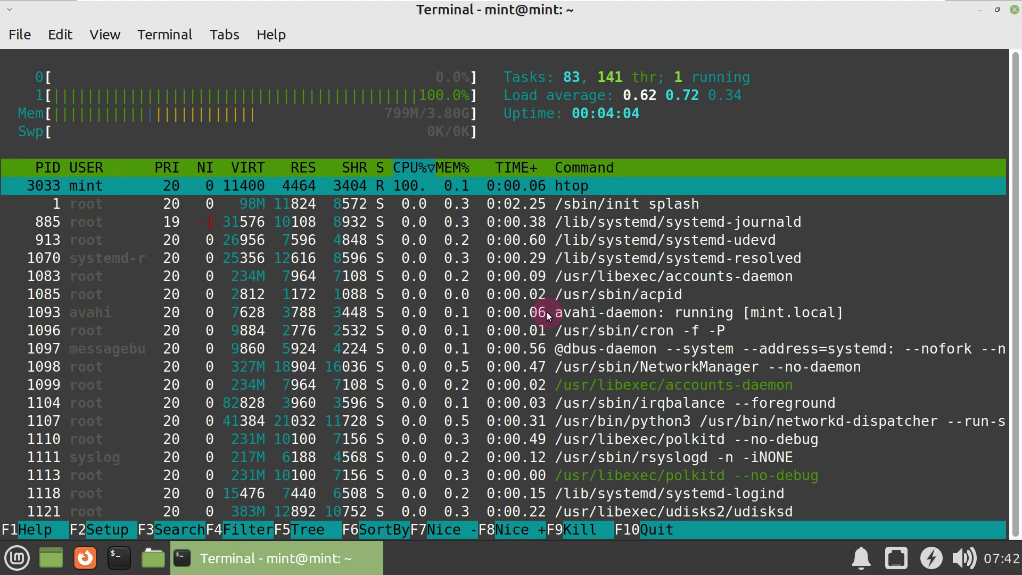
{"action": "key", "text": "F5"}
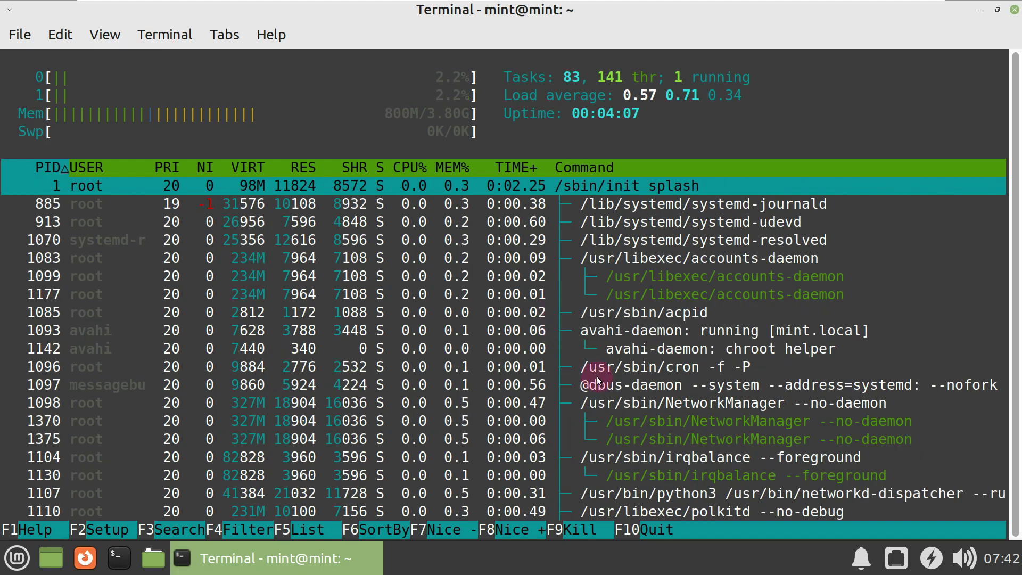
Examine the running processes in the htop tree down to the end of the list
{"action": "key", "text": "Page_Down"}
{"action": "key", "text": "Page_Down"}
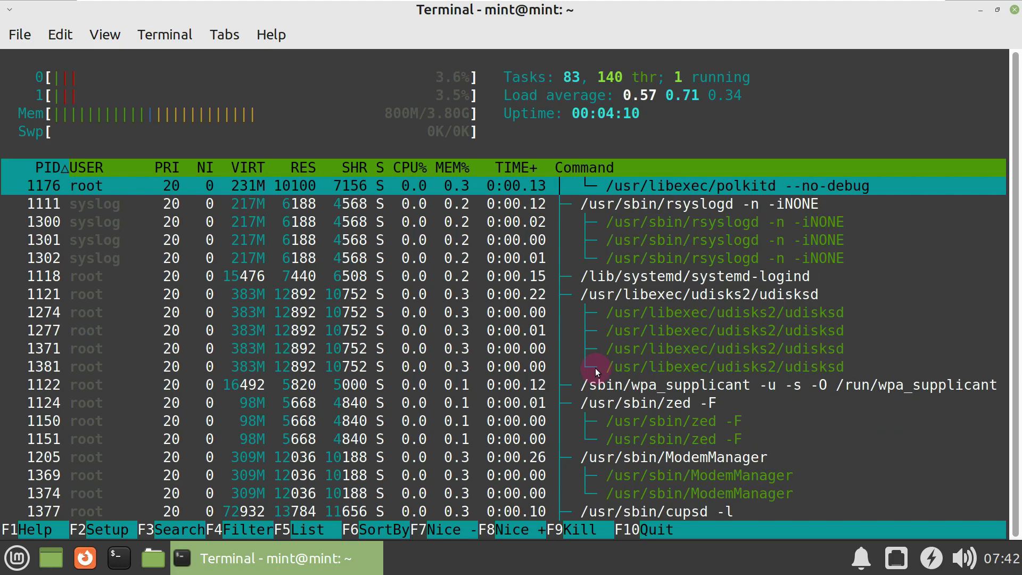
{"action": "key", "text": "Page_Down"}
{"action": "key", "text": "Page_Down"}
{"action": "key", "text": "Page_Down"}
{"action": "key", "text": "Page_Down"}
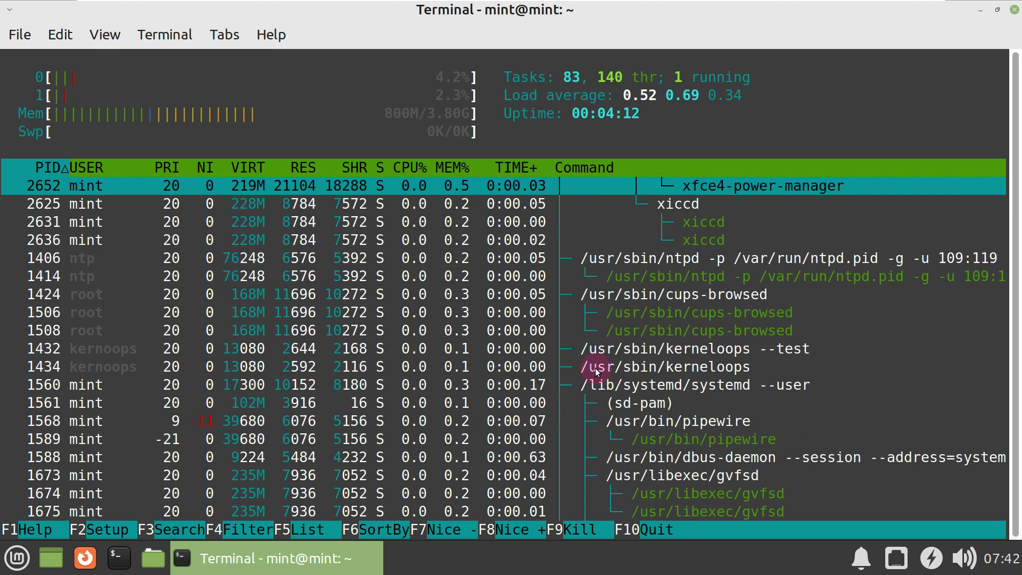
{"action": "key", "text": "Page_Down"}
{"action": "key", "text": "Page_Down"}
{"action": "key", "text": "Page_Down"}
{"action": "key", "text": "Page_Down"}
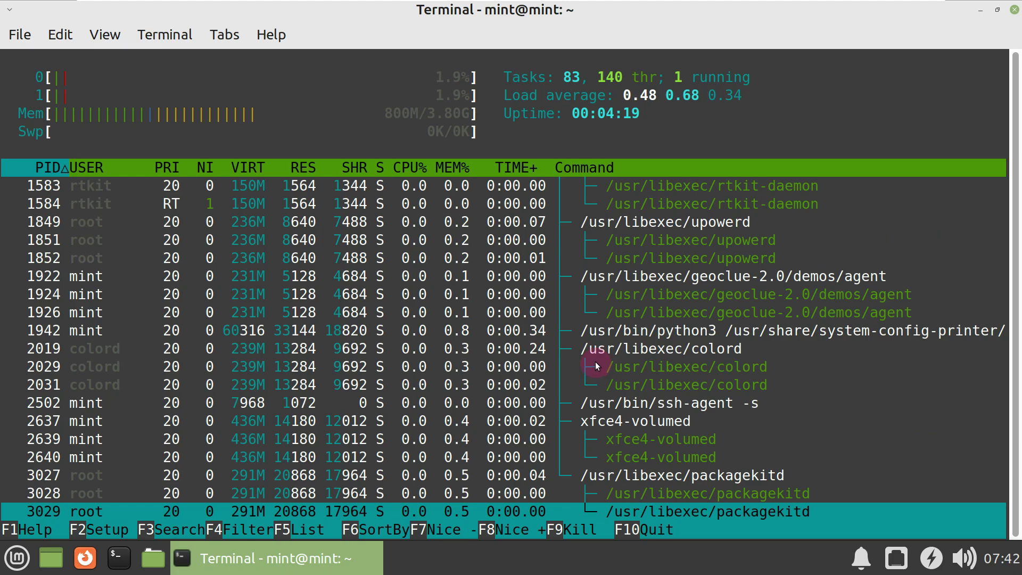
Close the terminal window while htop is still running, and confirm the closing
{"action": "key", "text": "alt+f"}
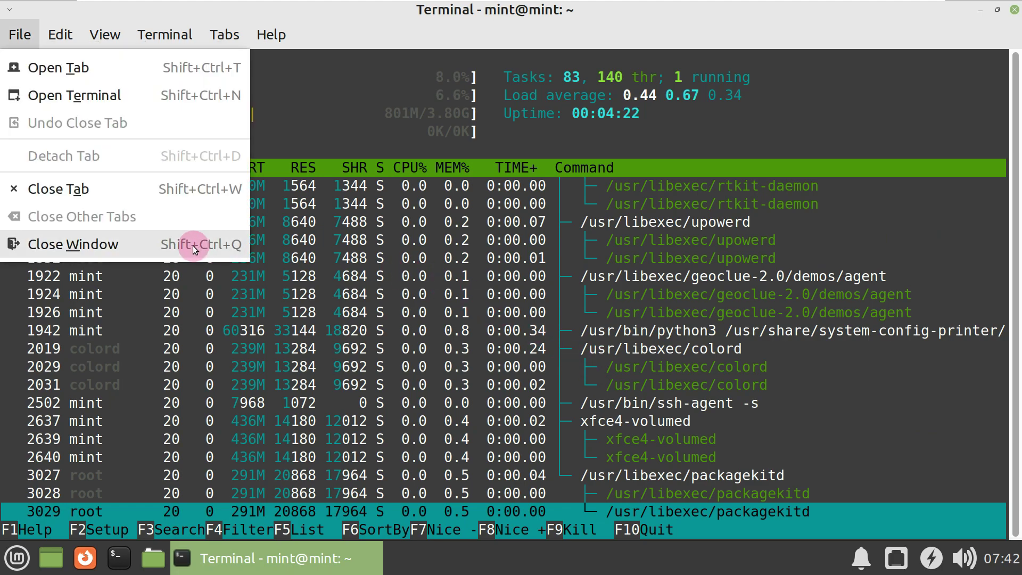
{"action": "left_click", "coordinate": [193, 245]}
{"action": "left_click", "coordinate": [561, 350]}
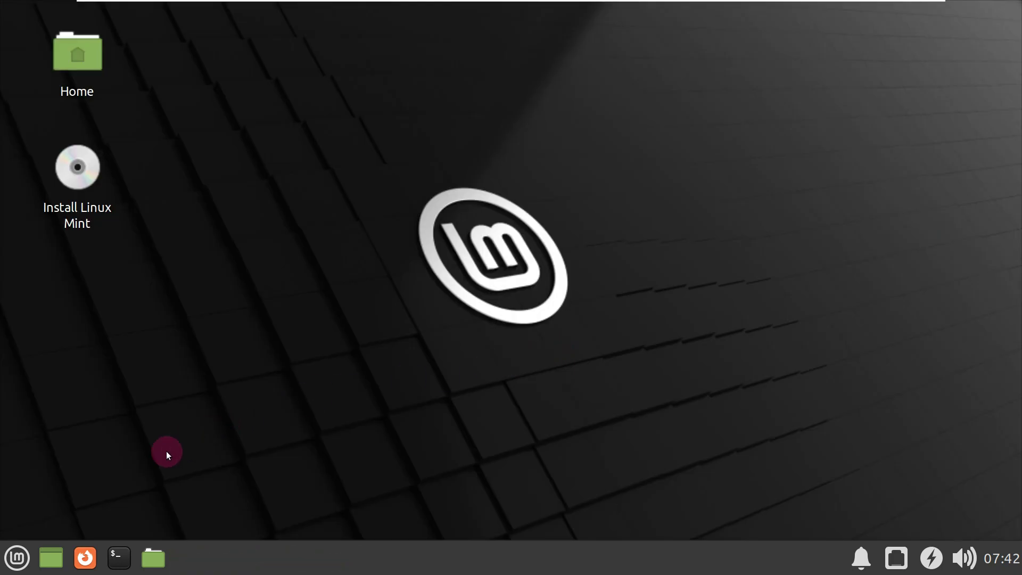
Search the applications for "xfce" and look through the matching entries
{"action": "left_click", "coordinate": [17, 557]}
{"action": "left_click", "coordinate": [100, 525]}
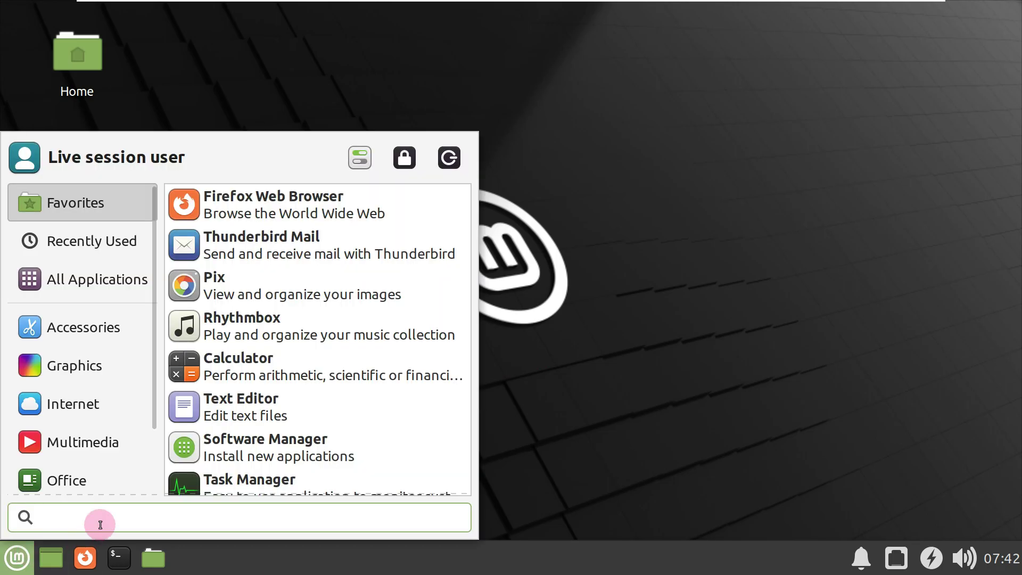
{"action": "type", "text": "xfce"}
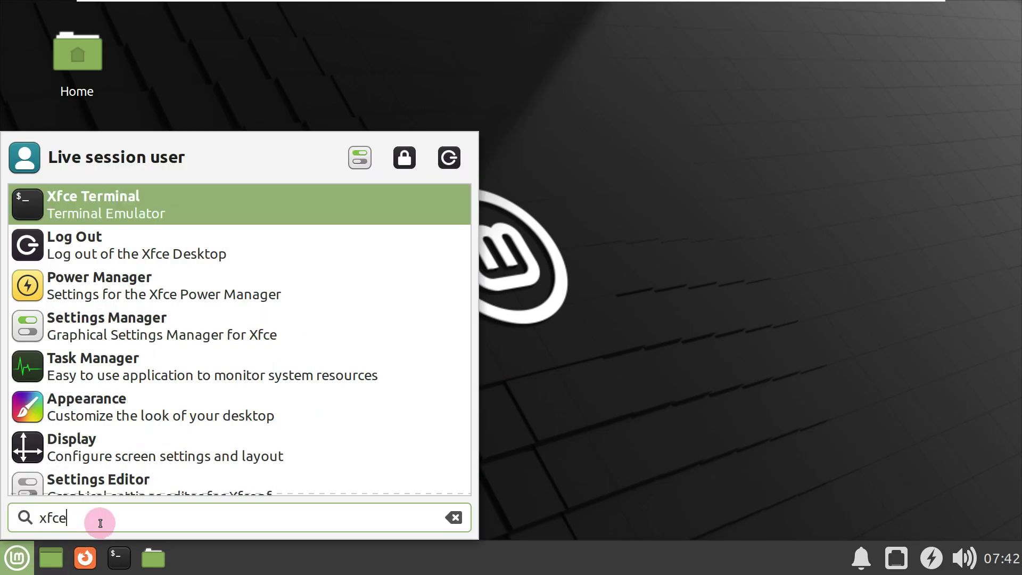
{"action": "scroll", "coordinate": [146, 245], "scroll_direction": "down", "scroll_amount": 5}
{"action": "scroll", "coordinate": [152, 280], "scroll_direction": "up", "scroll_amount": 5}
{"action": "scroll", "coordinate": [152, 280], "scroll_direction": "down", "scroll_amount": 6}
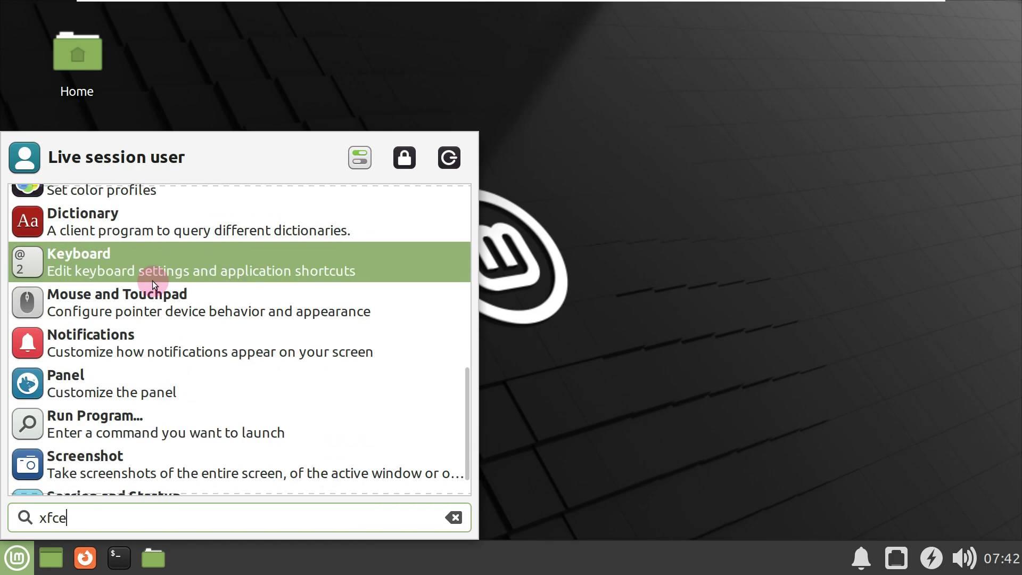
Clear the application search and open Task Manager from the favorites
{"action": "left_click", "coordinate": [440, 512]}
{"action": "scroll", "coordinate": [256, 388], "scroll_direction": "down", "scroll_amount": 1}
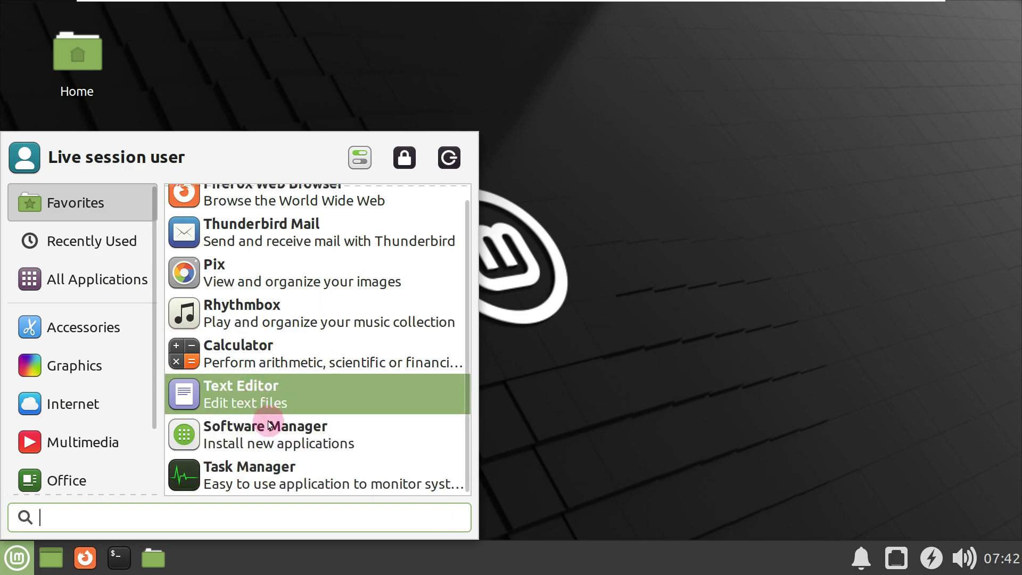
{"action": "left_click", "coordinate": [273, 461]}
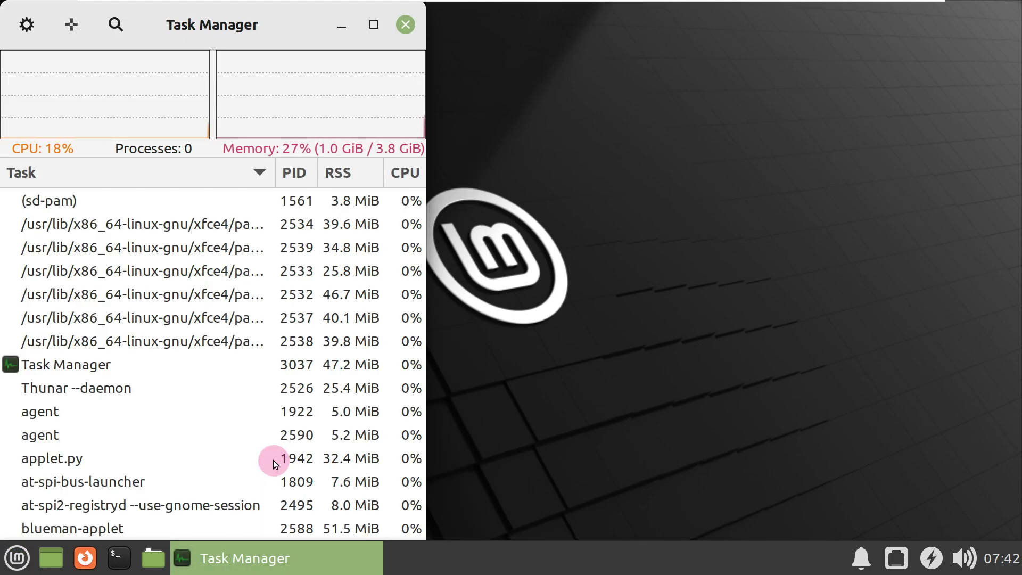
Maximize Task Manager, view its version information from its settings, and close both dialogs
{"action": "left_click", "coordinate": [374, 24]}
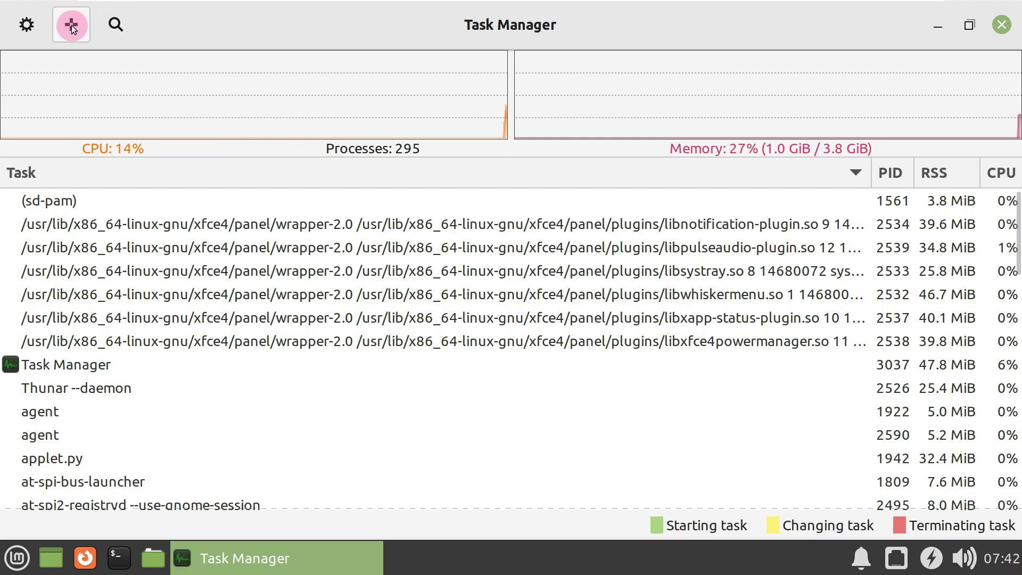
{"action": "left_click", "coordinate": [27, 24]}
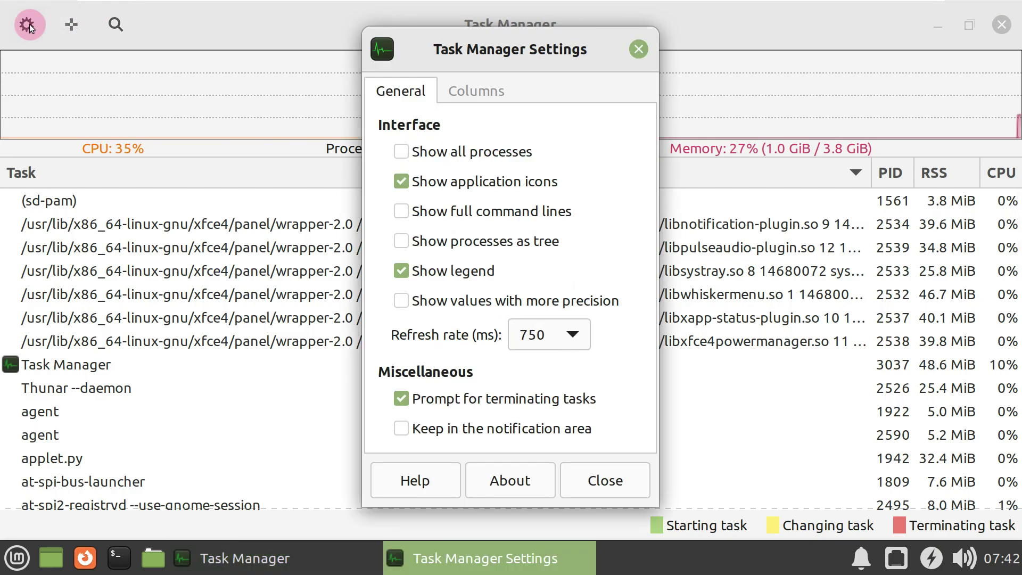
{"action": "left_click", "coordinate": [526, 481]}
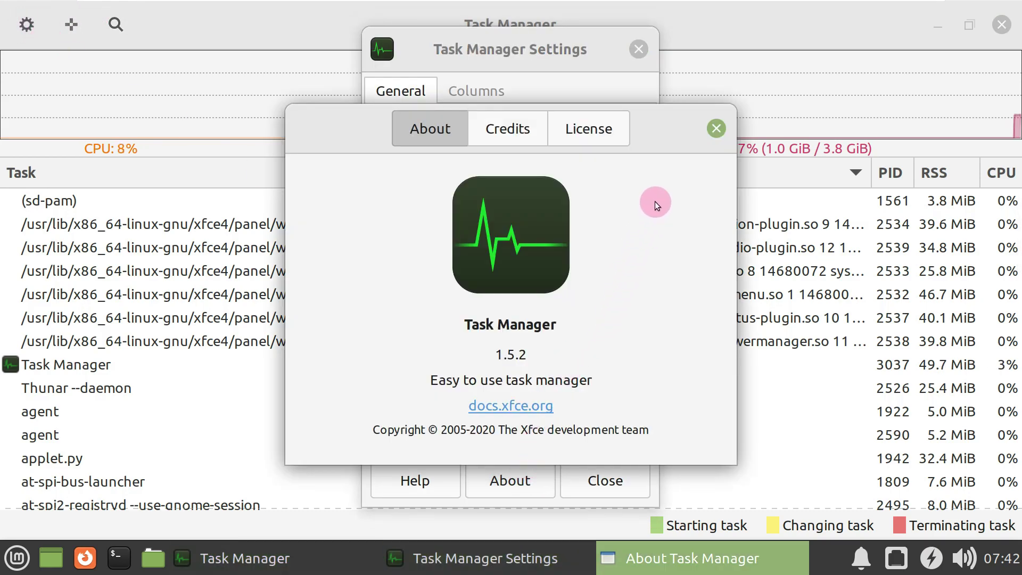
{"action": "left_click", "coordinate": [715, 127]}
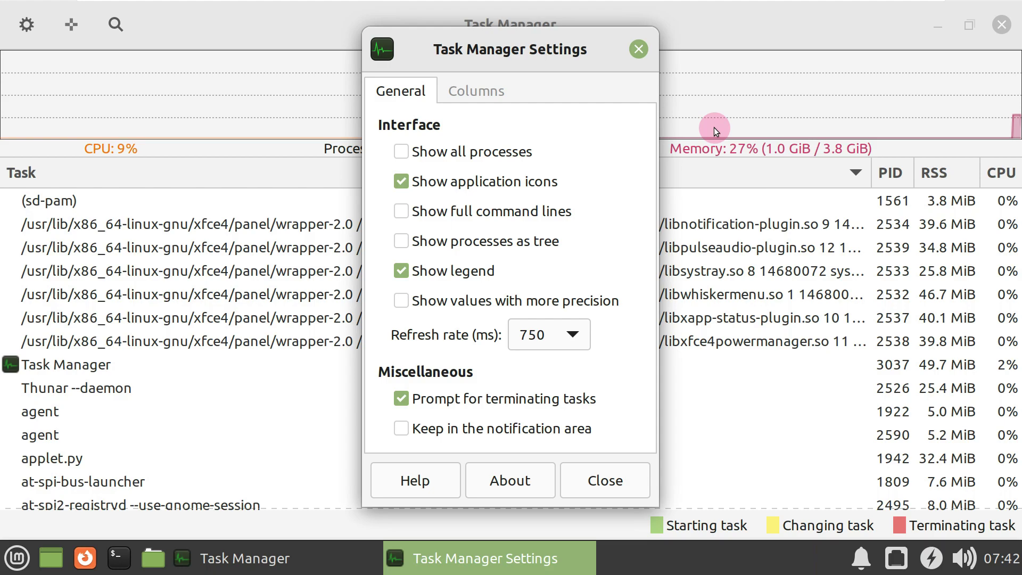
{"action": "left_click", "coordinate": [634, 49]}
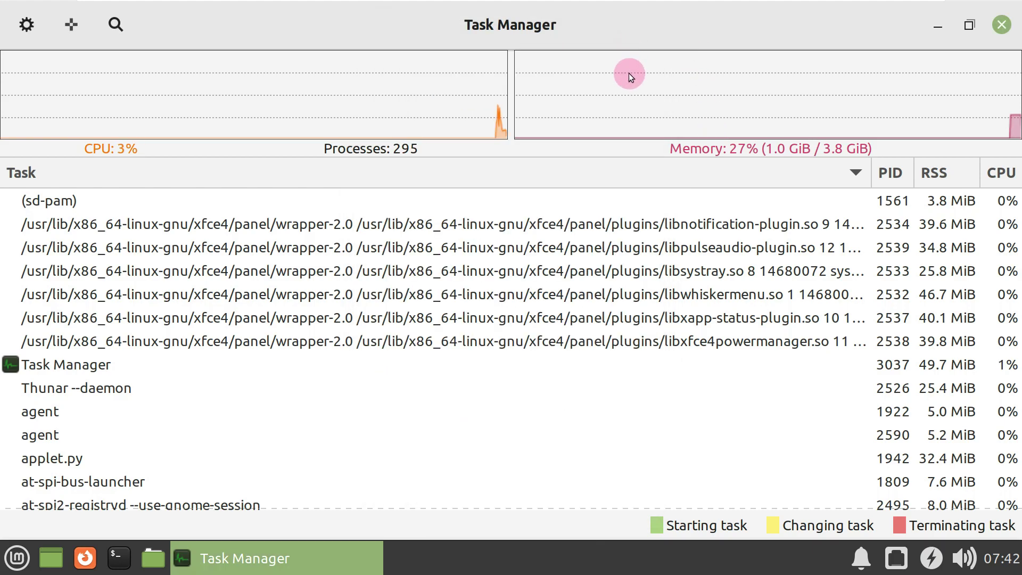
Examine the CPU and memory graphs and the full process list in Task Manager, and close it
{"action": "mouse_move", "coordinate": [631, 112]}
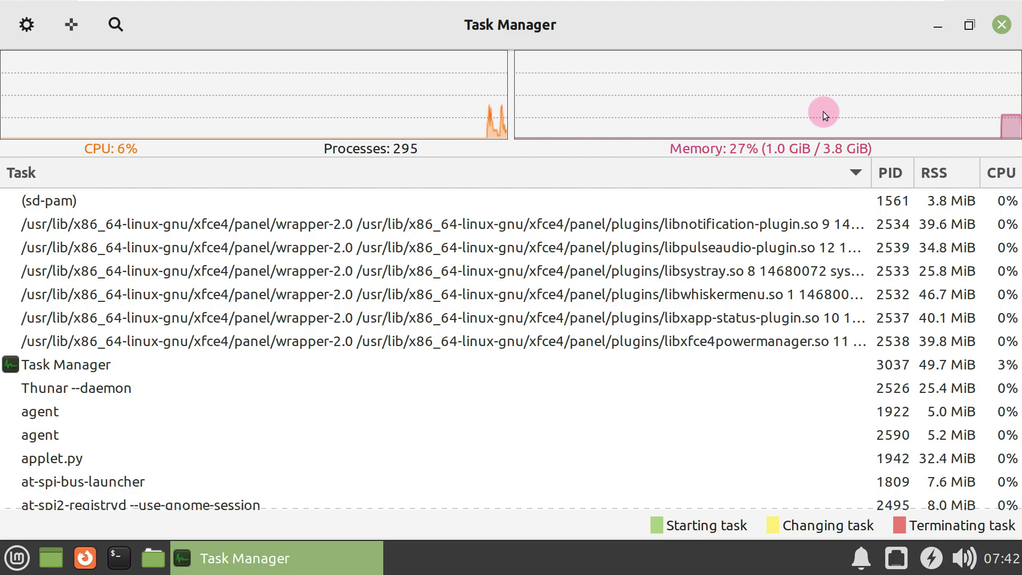
{"action": "scroll", "coordinate": [468, 235], "scroll_direction": "down", "scroll_amount": 1}
{"action": "scroll", "coordinate": [469, 236], "scroll_direction": "down", "scroll_amount": 5}
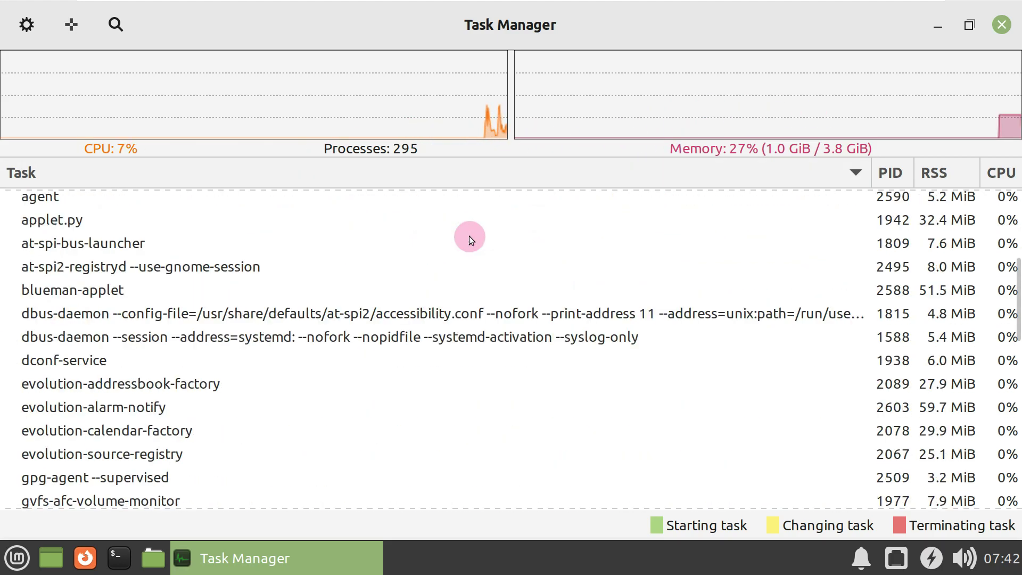
{"action": "scroll", "coordinate": [469, 235], "scroll_direction": "down", "scroll_amount": 2}
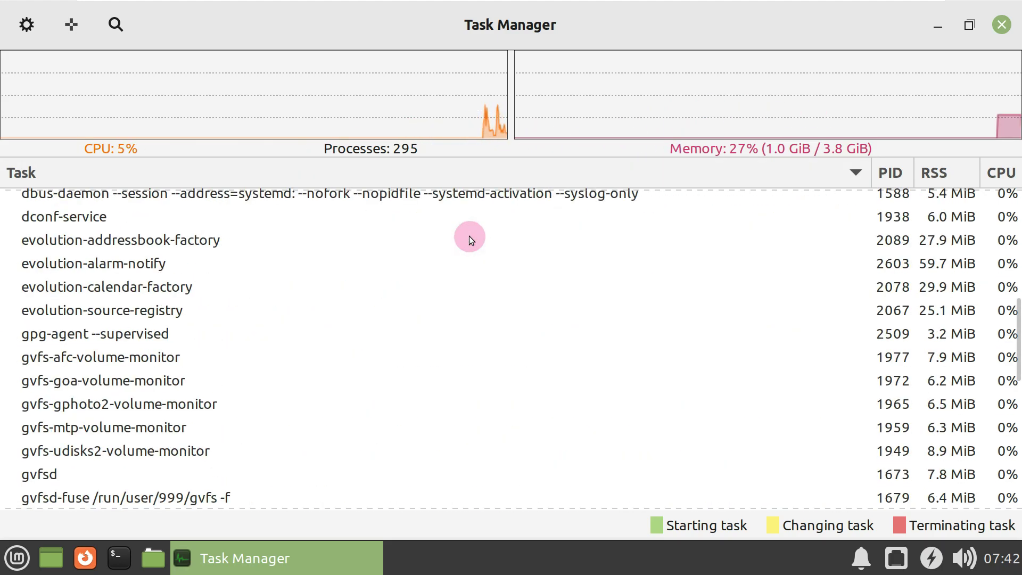
{"action": "scroll", "coordinate": [468, 235], "scroll_direction": "down", "scroll_amount": 4}
{"action": "scroll", "coordinate": [470, 239], "scroll_direction": "down", "scroll_amount": 5}
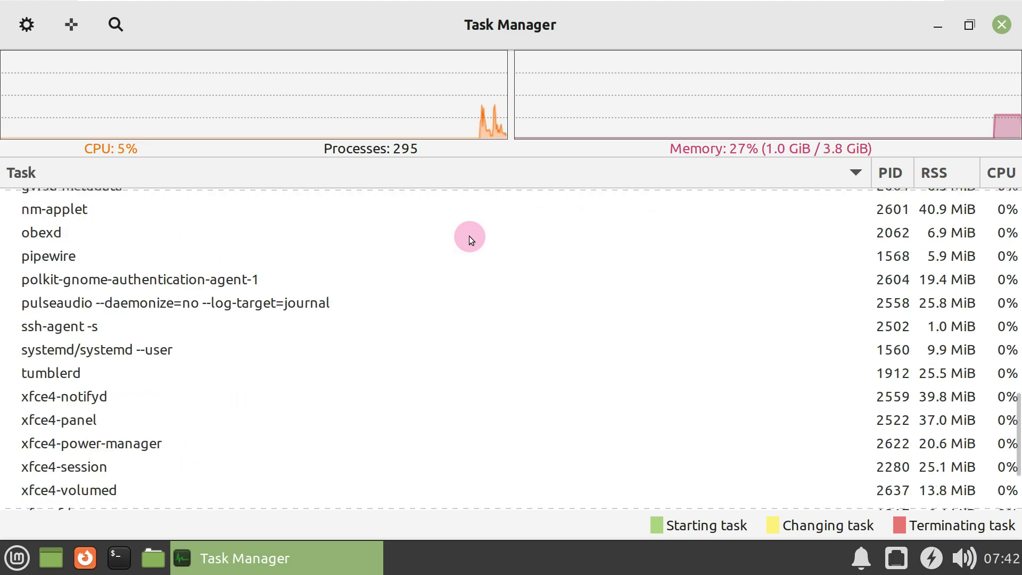
{"action": "scroll", "coordinate": [470, 239], "scroll_direction": "down", "scroll_amount": 1}
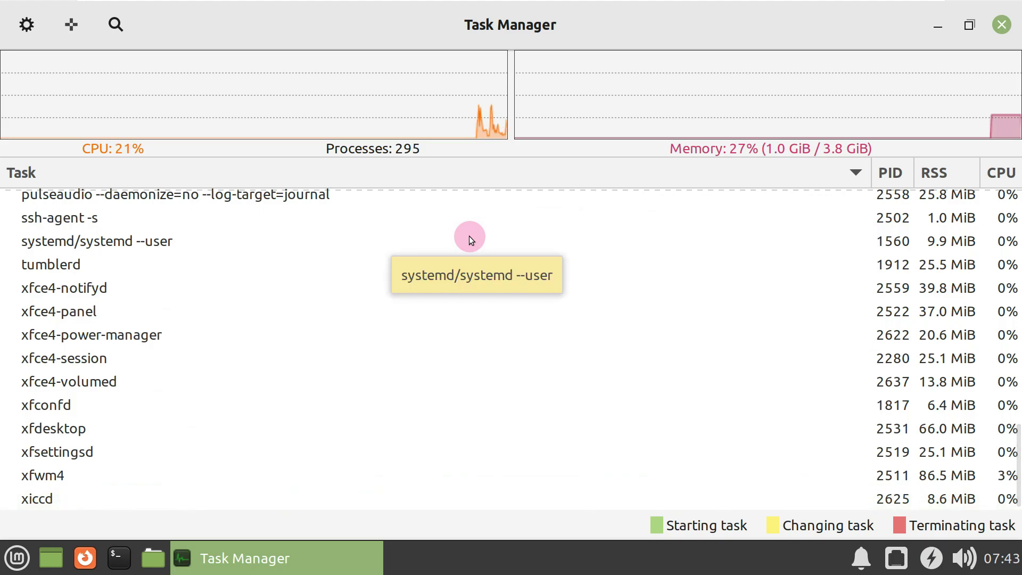
{"action": "scroll", "coordinate": [470, 239], "scroll_direction": "up", "scroll_amount": 7}
{"action": "scroll", "coordinate": [471, 239], "scroll_direction": "up", "scroll_amount": 11}
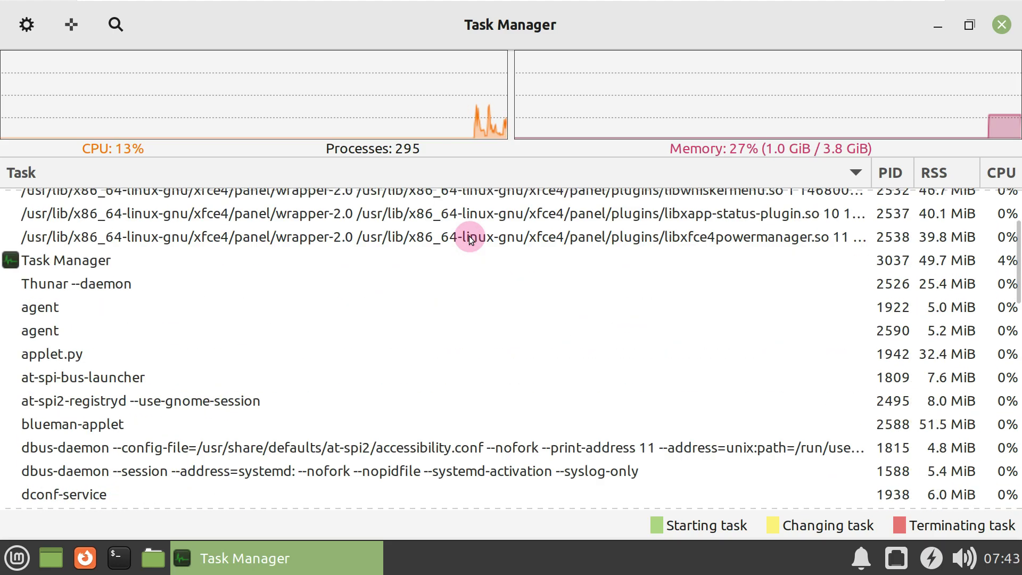
{"action": "scroll", "coordinate": [470, 239], "scroll_direction": "up", "scroll_amount": 3}
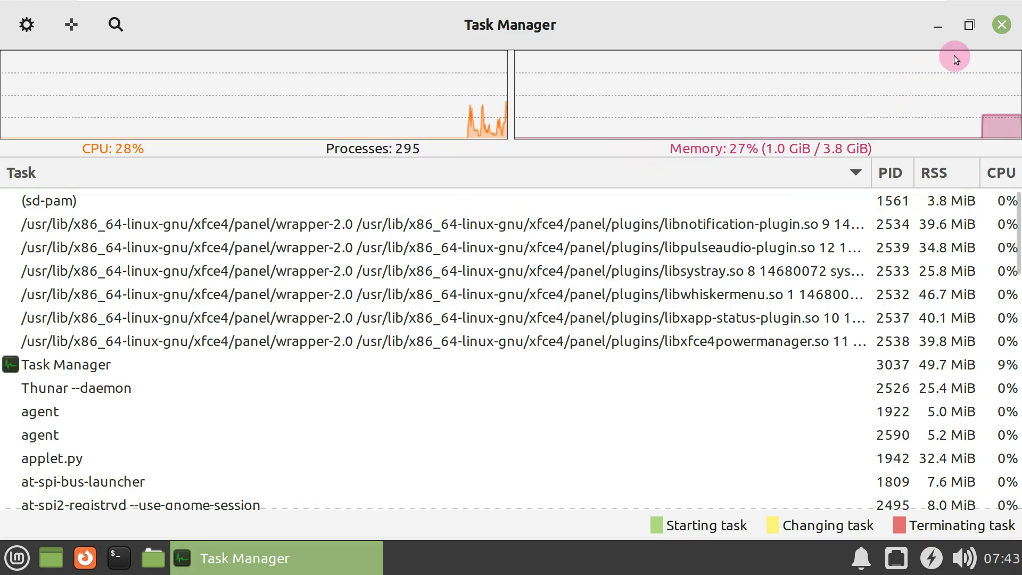
{"action": "left_click", "coordinate": [999, 25]}
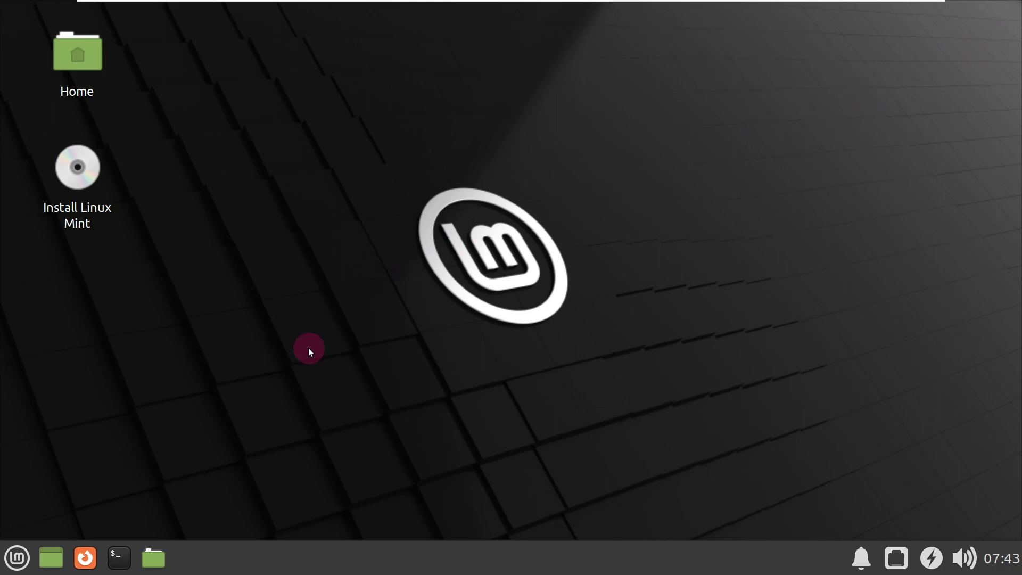
Open the home folder in the file manager, maximize it, view Thunar's version information, and close the window
{"action": "left_click", "coordinate": [157, 557]}
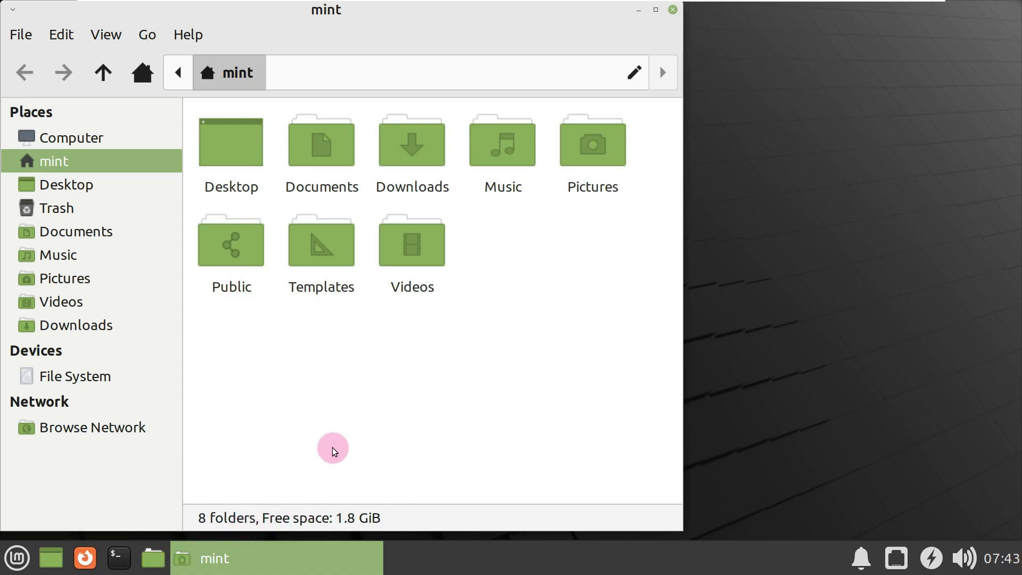
{"action": "left_click", "coordinate": [656, 10]}
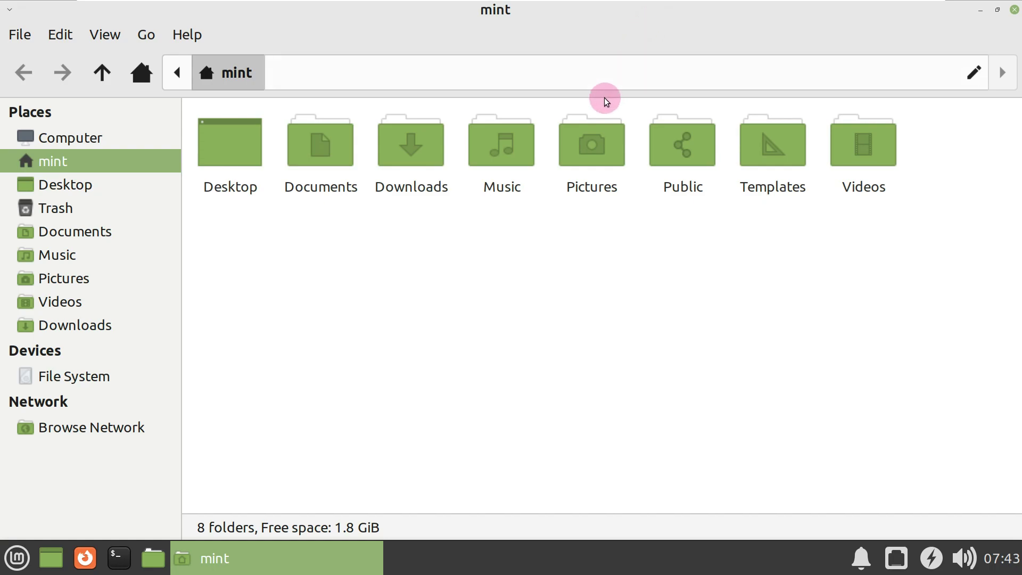
{"action": "left_click", "coordinate": [185, 34]}
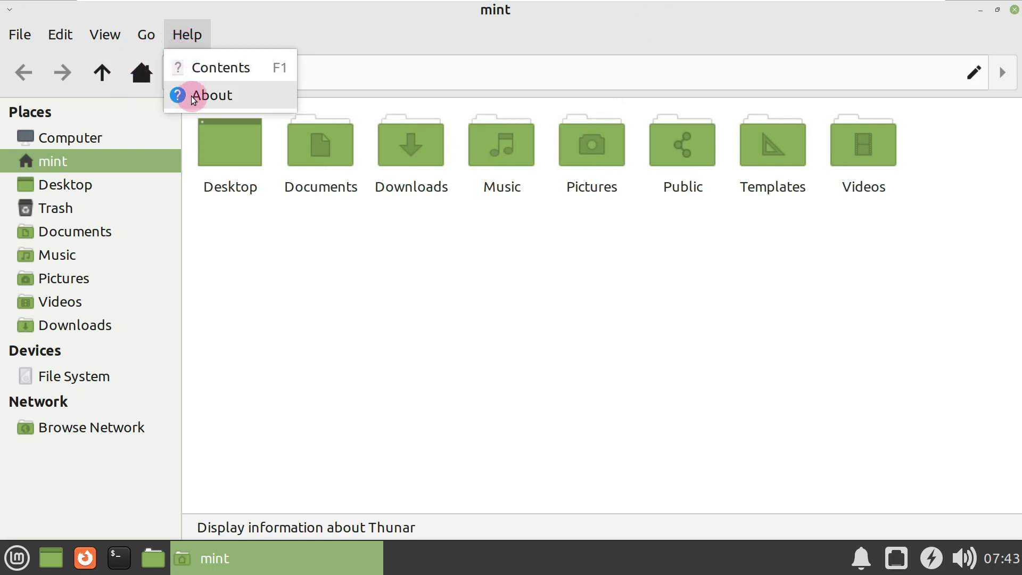
{"action": "left_click", "coordinate": [203, 101]}
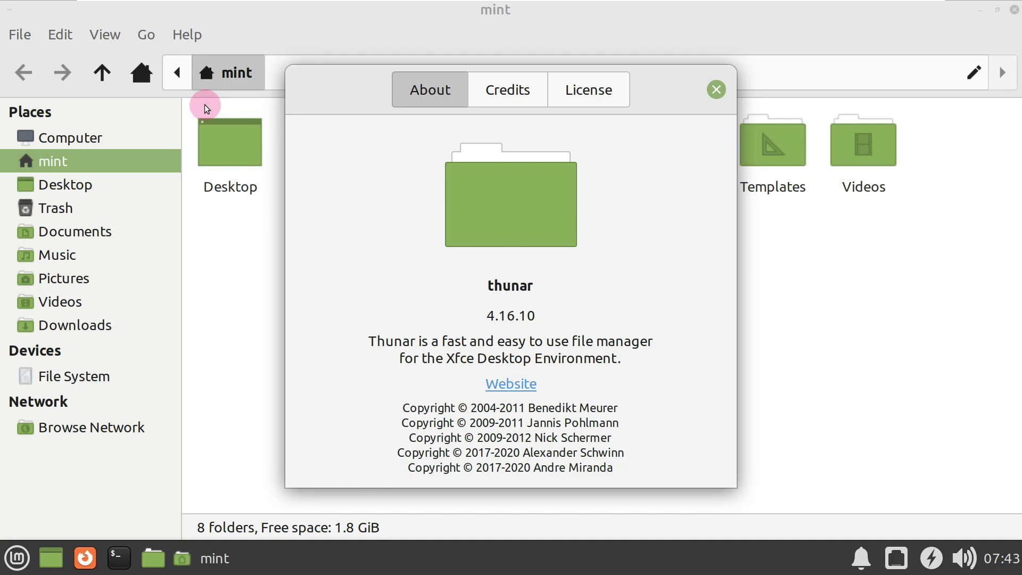
{"action": "left_click", "coordinate": [718, 89]}
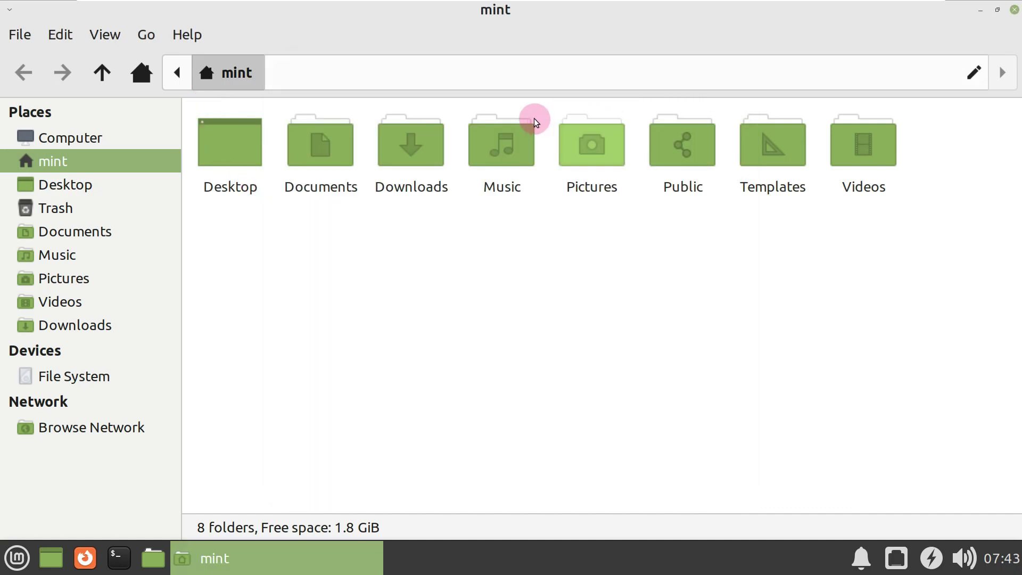
{"action": "left_click", "coordinate": [22, 35]}
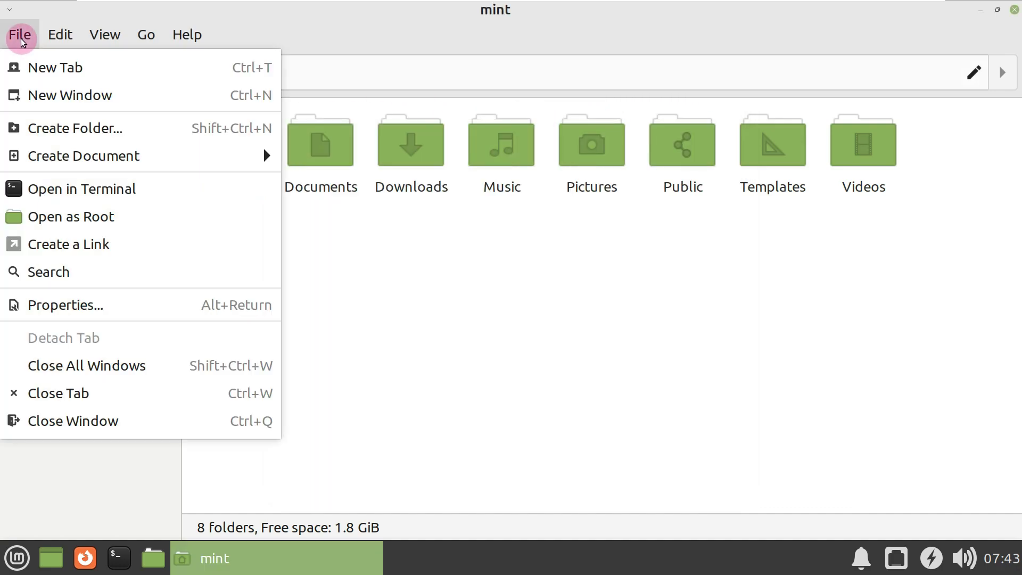
{"action": "left_click", "coordinate": [100, 421]}
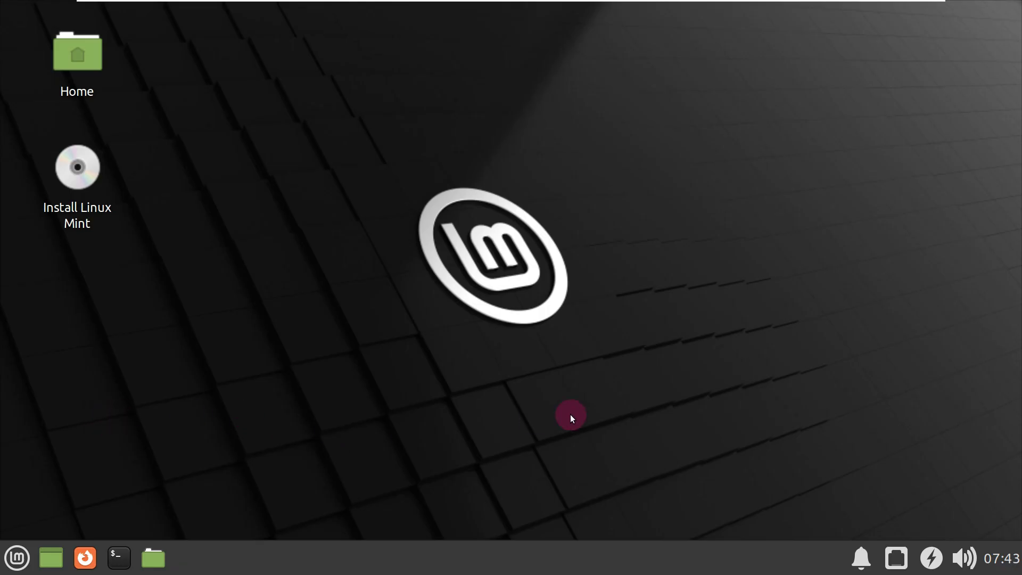
Look at the calendar, volume controls, network connection and notification pop-ups in the system tray, closing each one
{"action": "left_click", "coordinate": [996, 568]}
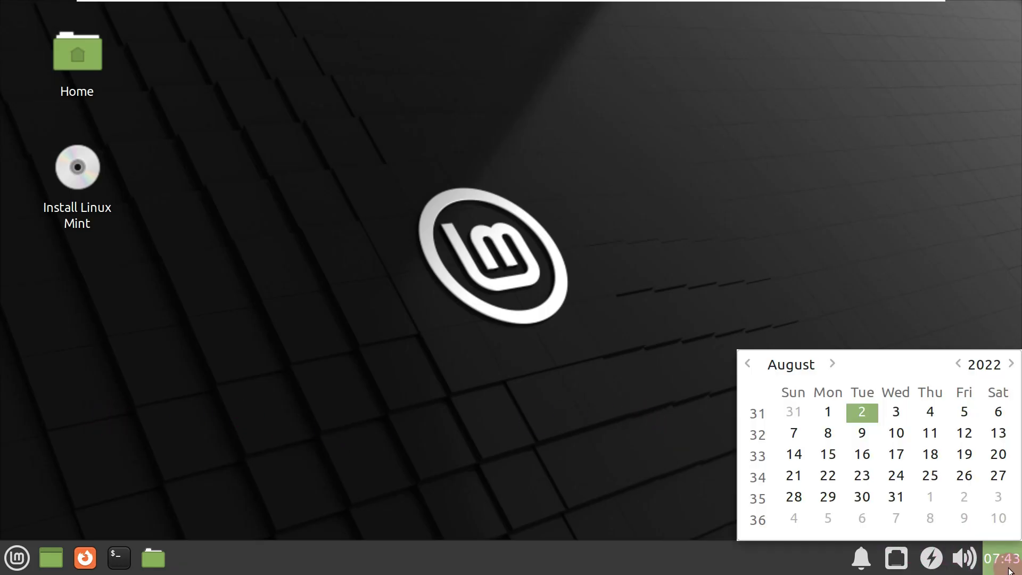
{"action": "left_click", "coordinate": [1006, 567]}
{"action": "left_click", "coordinate": [964, 559]}
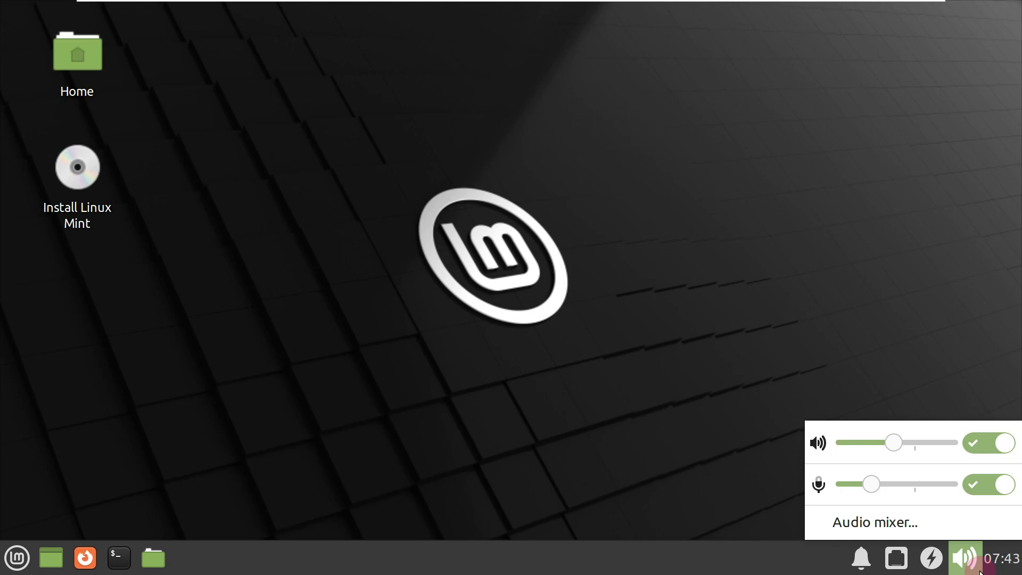
{"action": "left_click", "coordinate": [978, 568]}
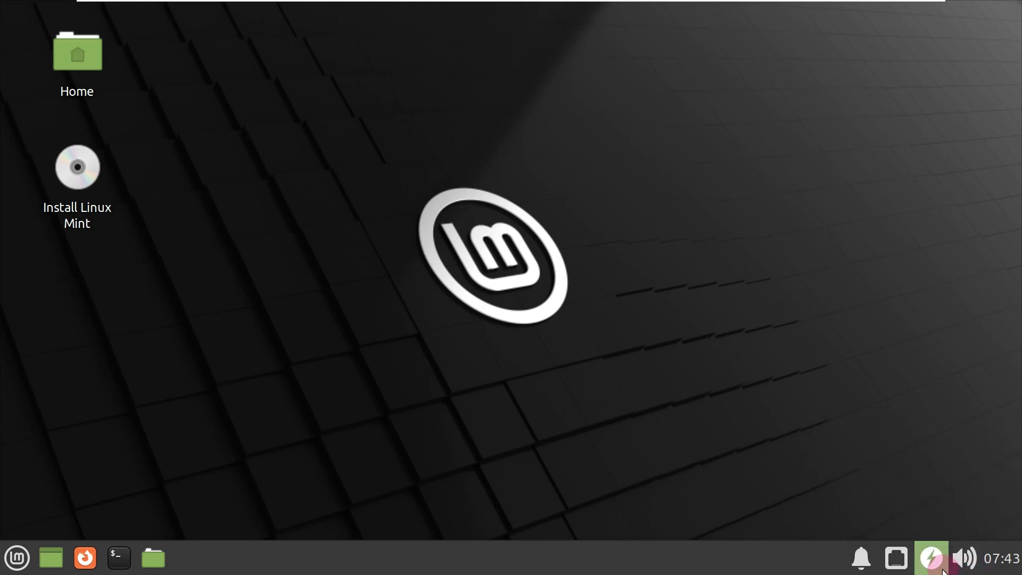
{"action": "left_click", "coordinate": [910, 566]}
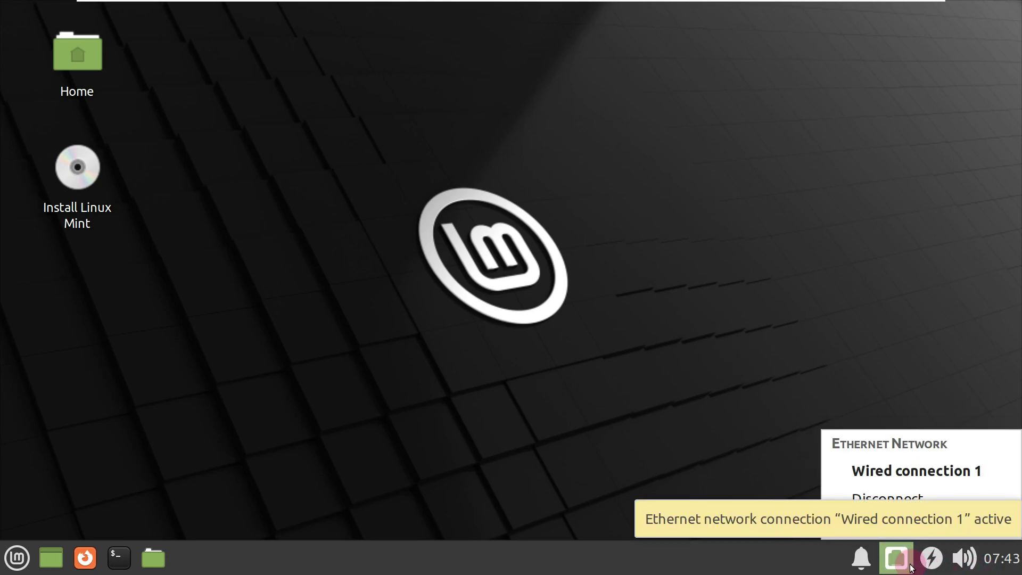
{"action": "left_click", "coordinate": [911, 567]}
{"action": "left_click", "coordinate": [862, 565]}
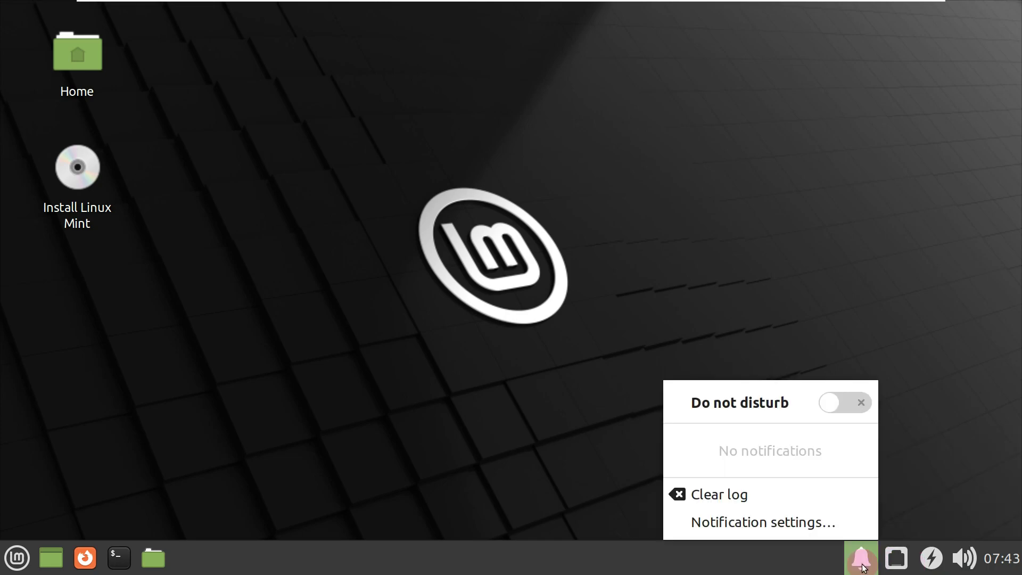
{"action": "left_click", "coordinate": [862, 565]}
{"action": "left_click", "coordinate": [755, 549]}
View the version information of the Xfce panel and close the dialog
{"action": "right_click", "coordinate": [347, 553]}
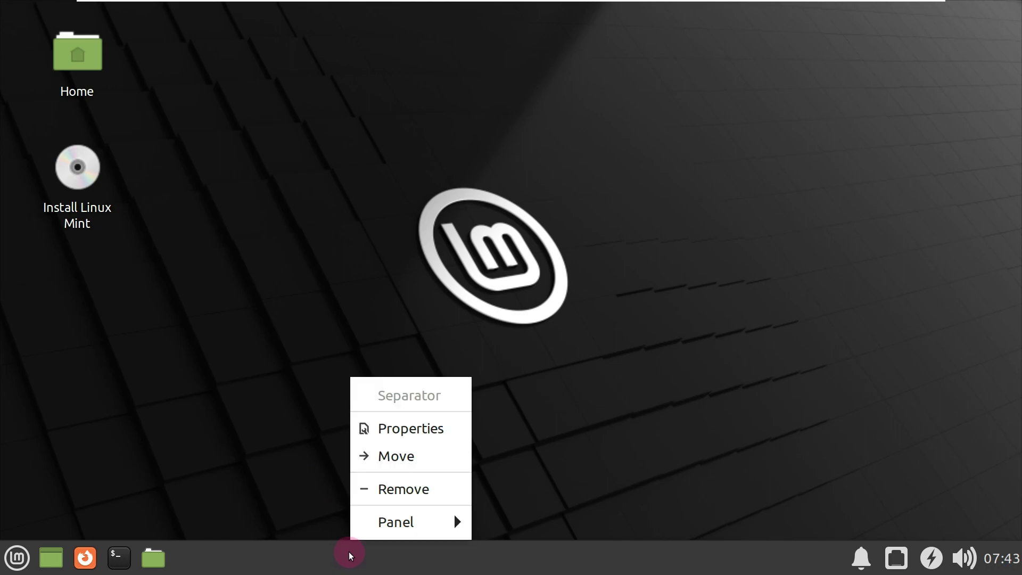
{"action": "left_click", "coordinate": [388, 522]}
{"action": "left_click", "coordinate": [534, 515]}
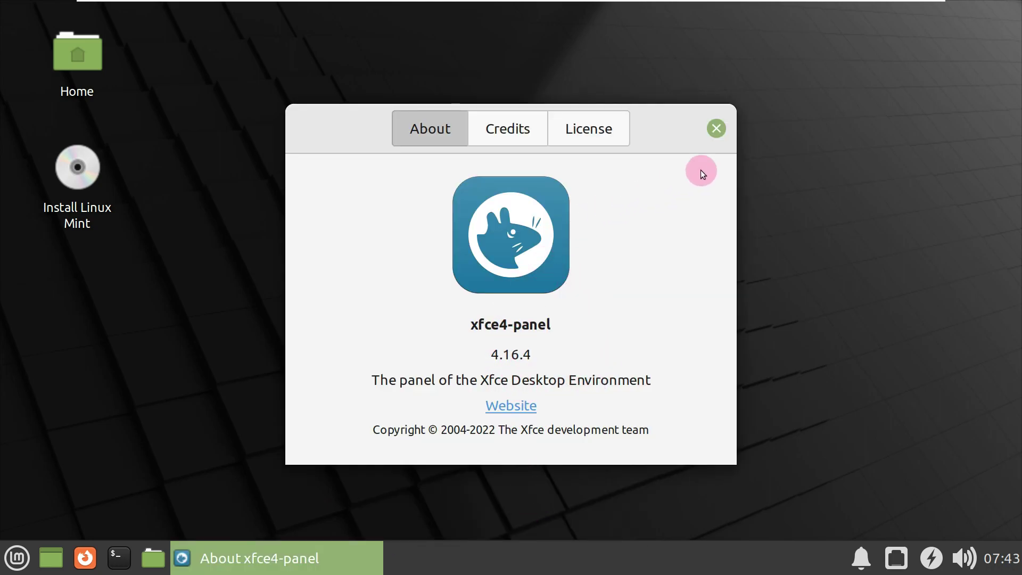
{"action": "left_click", "coordinate": [716, 129]}
Enlarge the applications menu and look through the System category to its end
{"action": "left_click", "coordinate": [21, 559]}
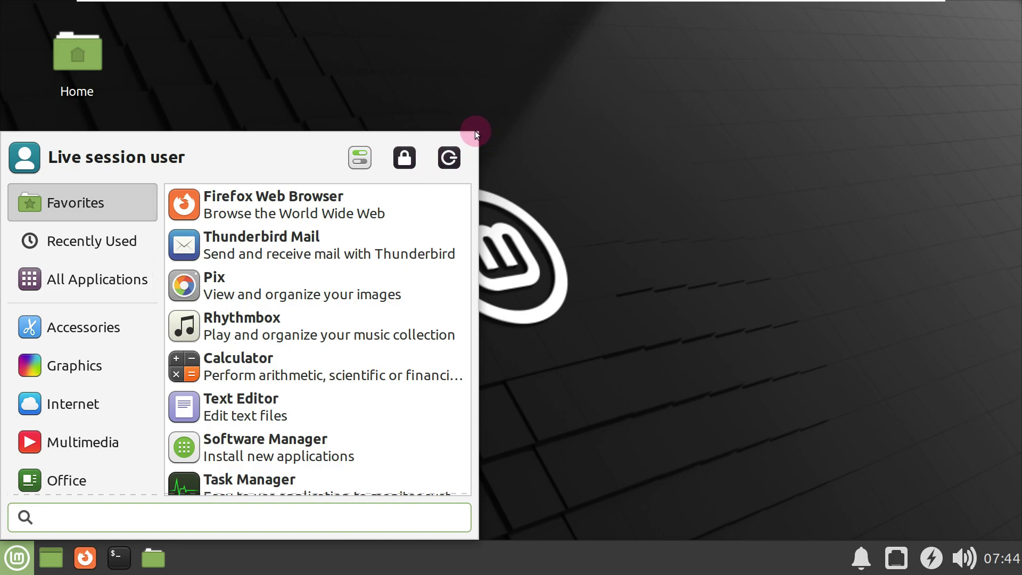
{"action": "left_click_drag", "start_coordinate": [474, 134], "coordinate": [645, 17]}
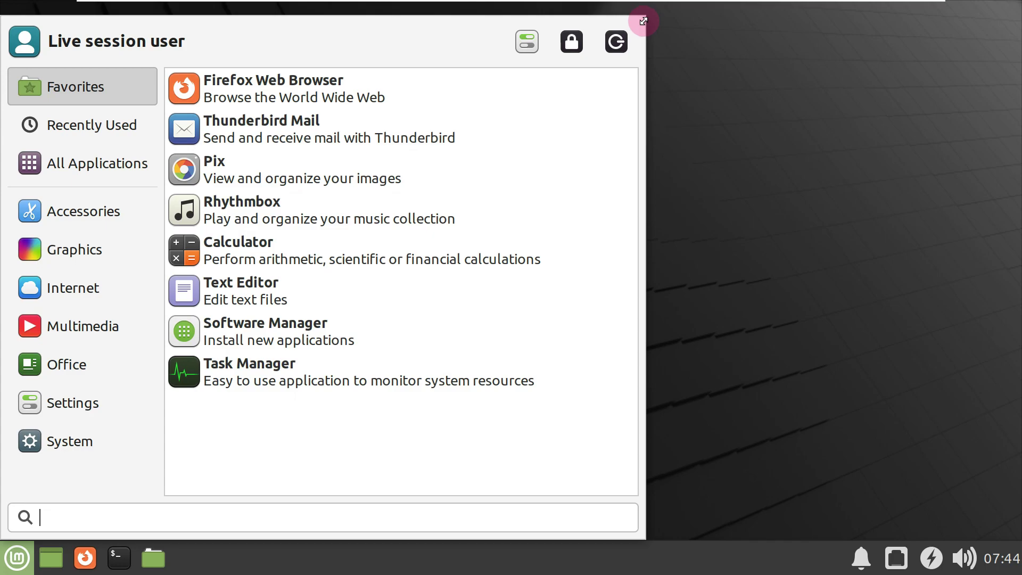
{"action": "left_click", "coordinate": [110, 440]}
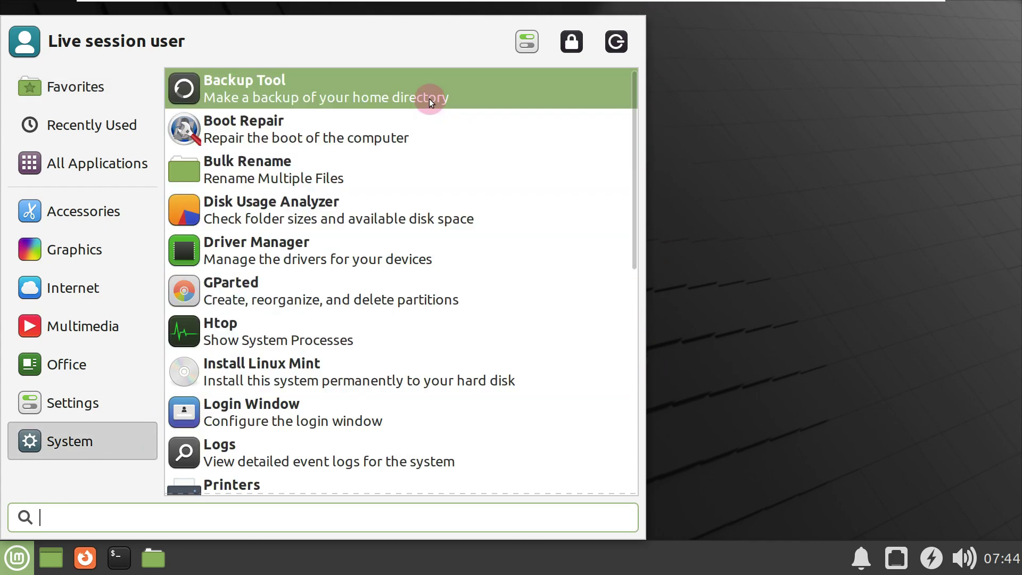
{"action": "scroll", "coordinate": [425, 106], "scroll_direction": "down", "scroll_amount": 10}
{"action": "scroll", "coordinate": [421, 221], "scroll_direction": "down", "scroll_amount": 2}
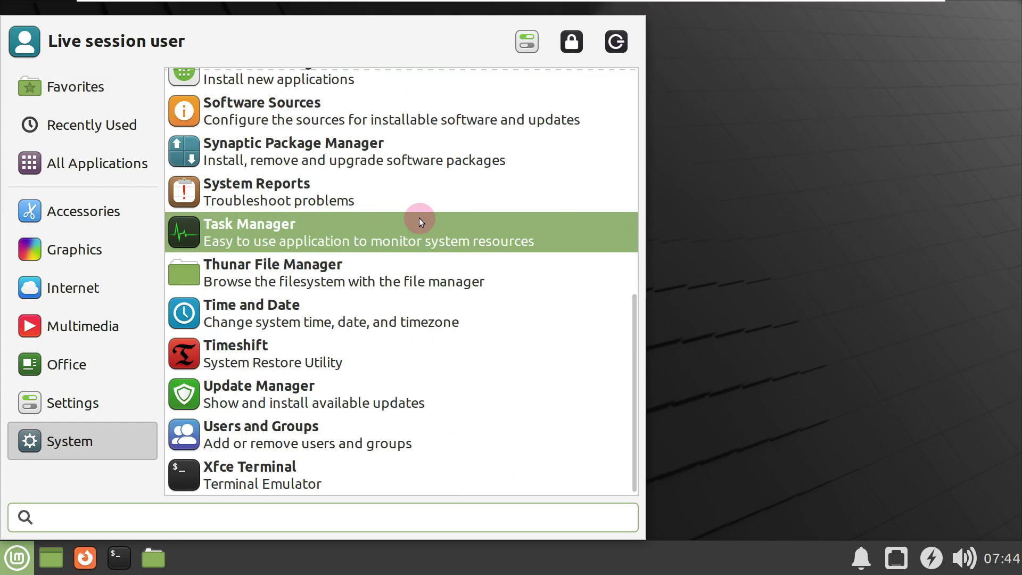
Look through the Settings category of the applications down to its last entry
{"action": "left_click", "coordinate": [105, 405]}
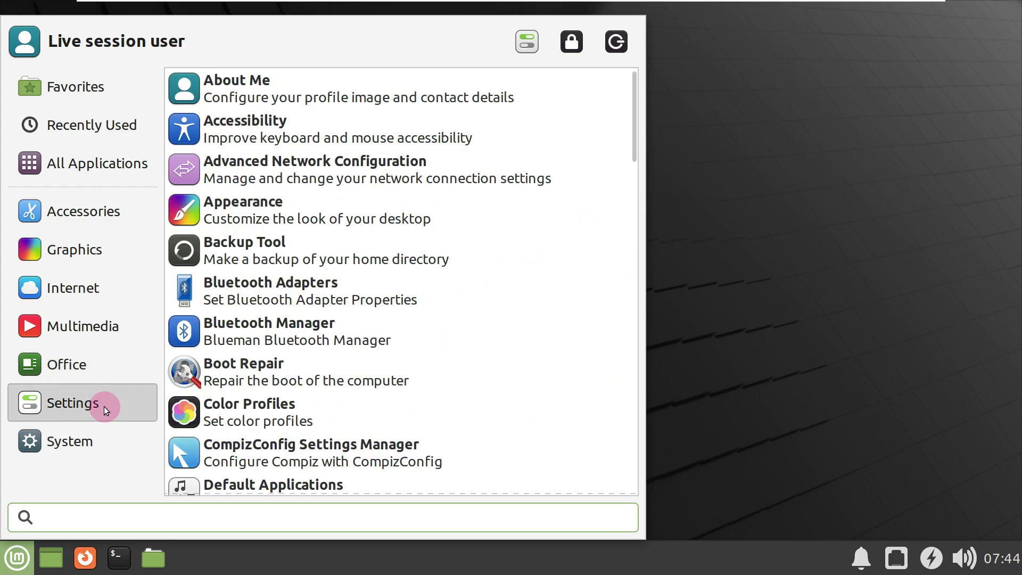
{"action": "scroll", "coordinate": [393, 128], "scroll_direction": "down", "scroll_amount": 12}
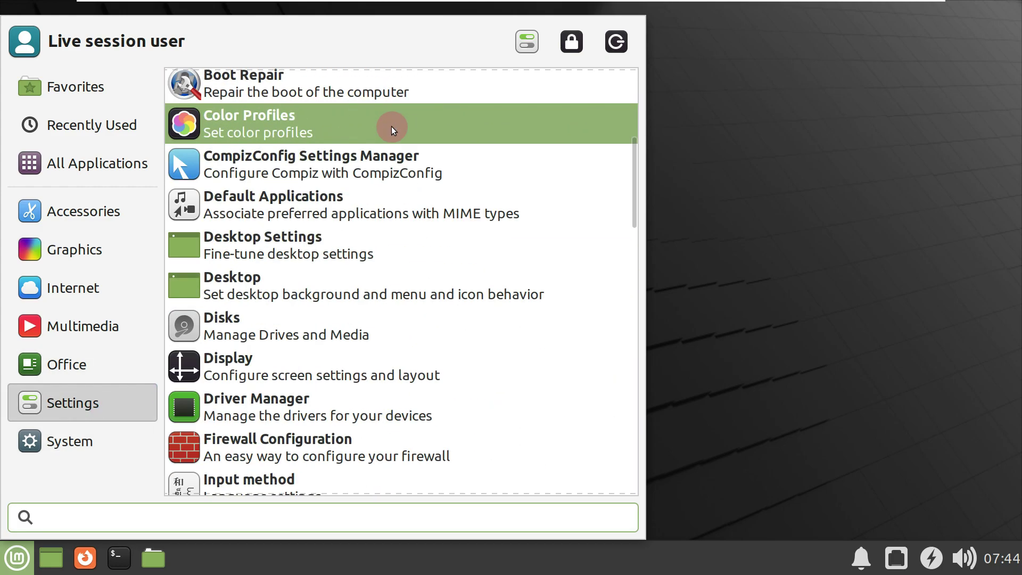
{"action": "scroll", "coordinate": [394, 160], "scroll_direction": "down", "scroll_amount": 20}
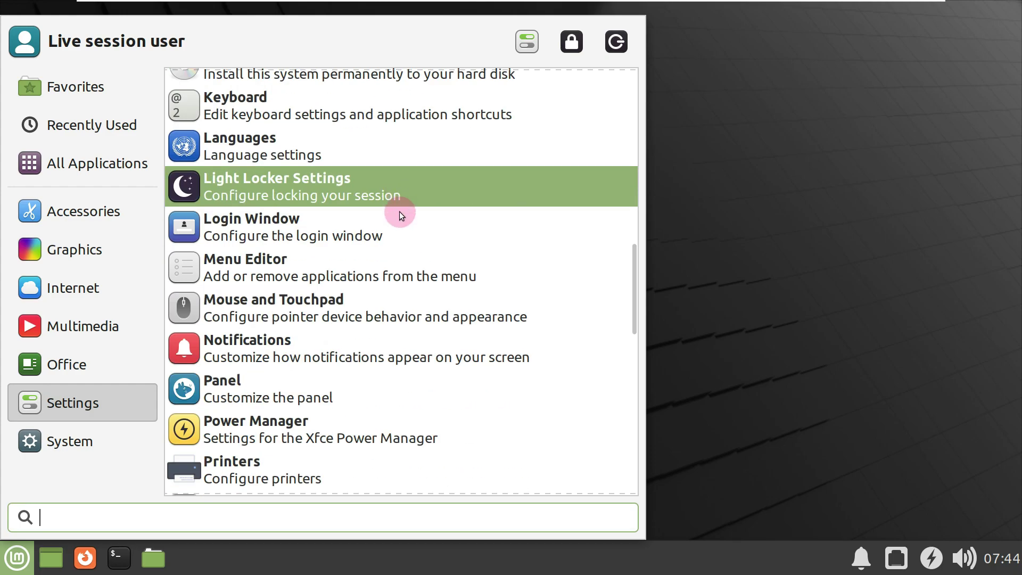
{"action": "scroll", "coordinate": [404, 258], "scroll_direction": "down", "scroll_amount": 10}
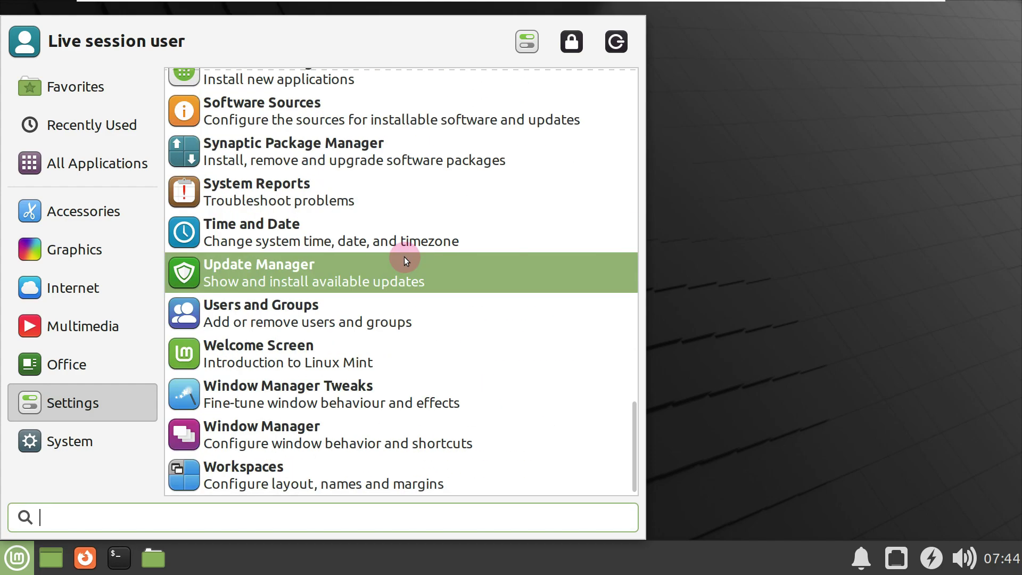
Open the Welcome Screen's First Steps and set the desktop colors to the dark theme with the blue accent
{"action": "left_click", "coordinate": [335, 360]}
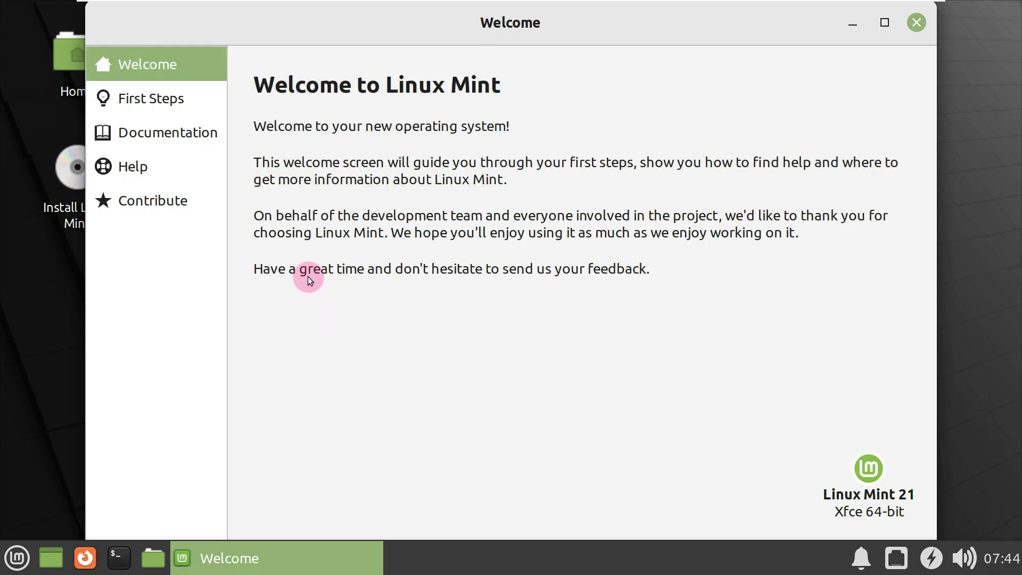
{"action": "left_click", "coordinate": [178, 95]}
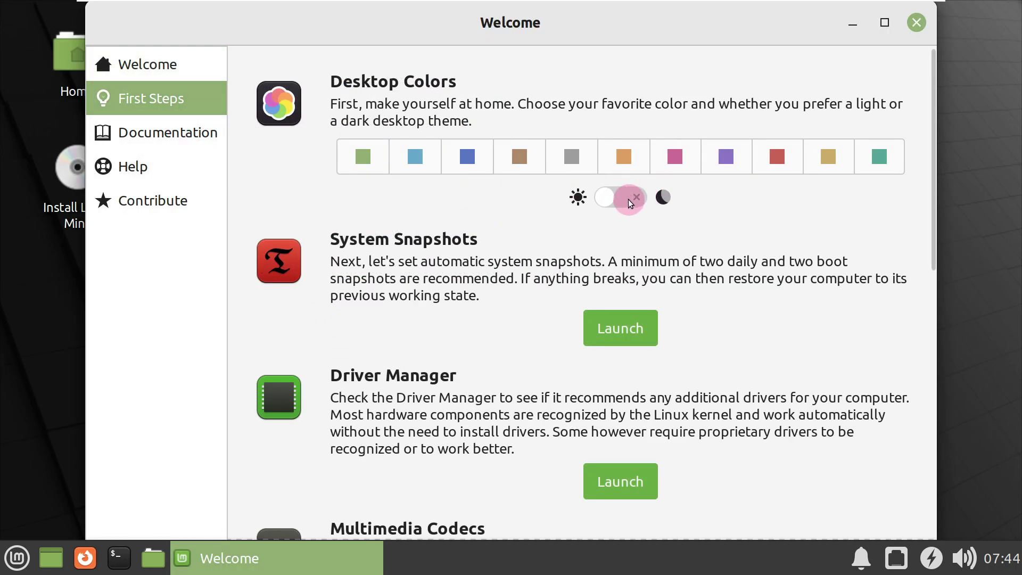
{"action": "left_click", "coordinate": [628, 199]}
{"action": "left_click", "coordinate": [477, 163]}
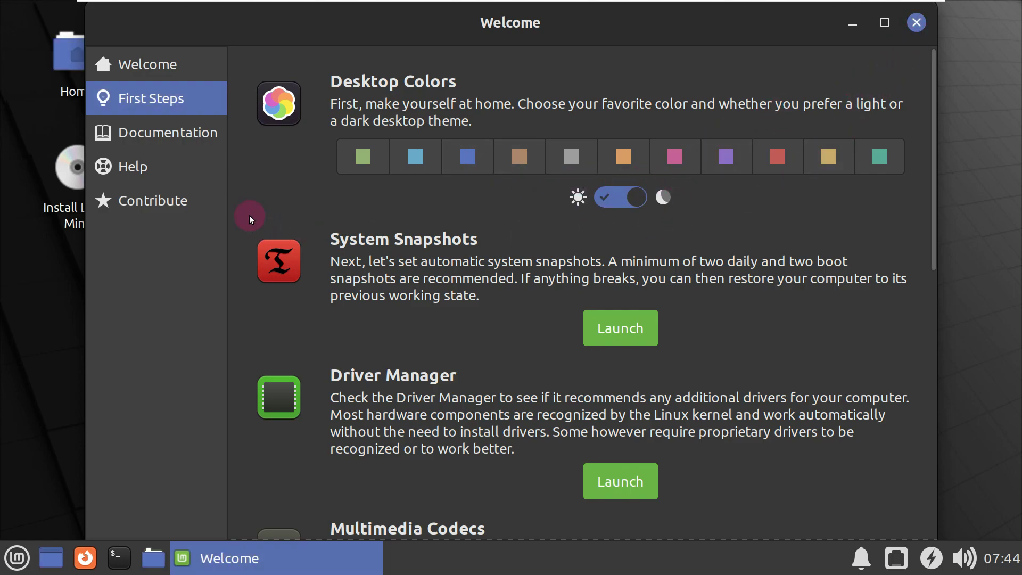
Launch New Features from the Welcome Screen's documentation section, view the Help and Contribute sections, and close the Welcome window
{"action": "left_click", "coordinate": [208, 135]}
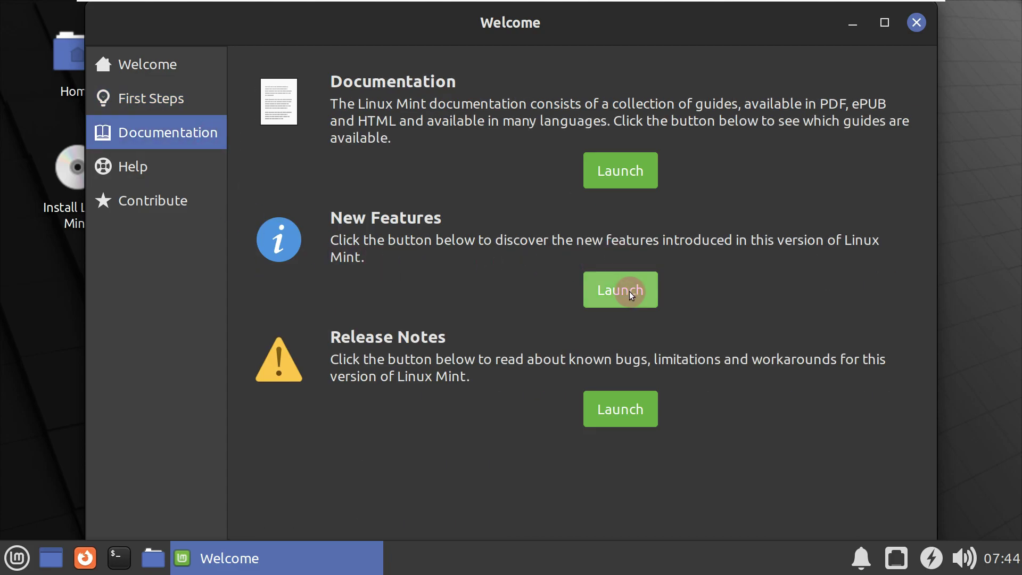
{"action": "left_click", "coordinate": [148, 168]}
{"action": "left_click", "coordinate": [161, 203]}
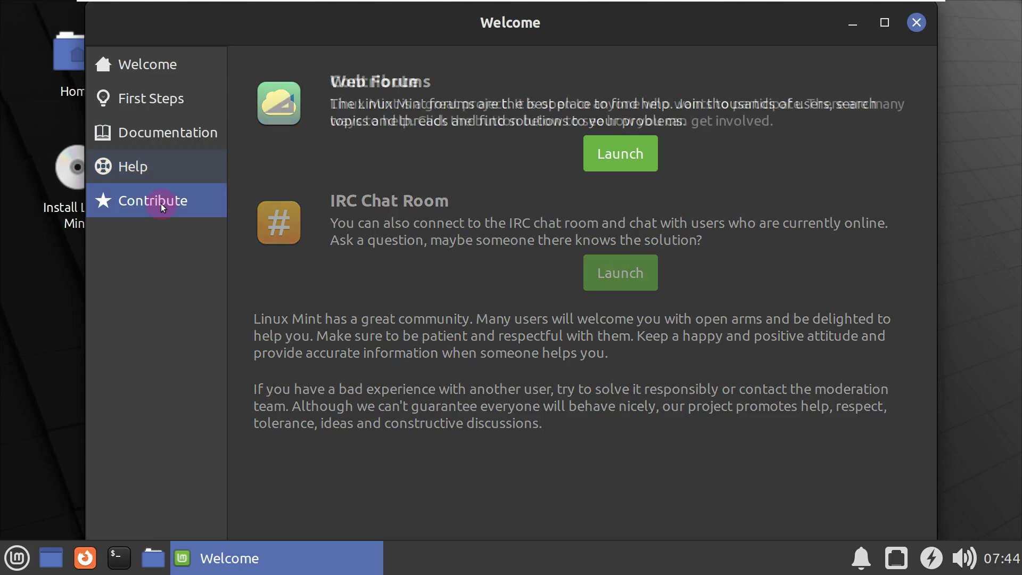
{"action": "left_click", "coordinate": [916, 22]}
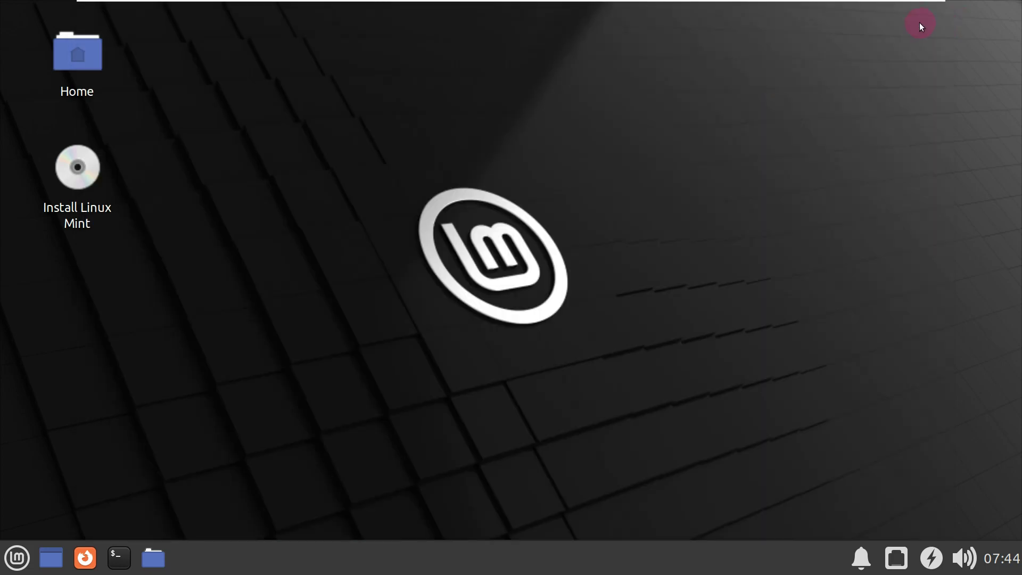
Look through the Accessories category of the applications down to its last entry
{"action": "left_click", "coordinate": [20, 556]}
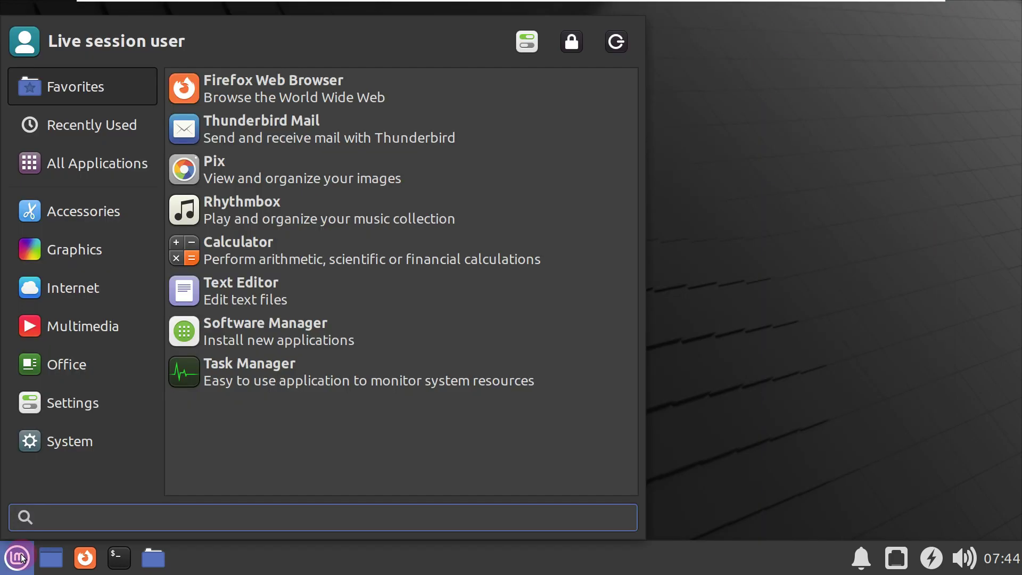
{"action": "left_click", "coordinate": [64, 218]}
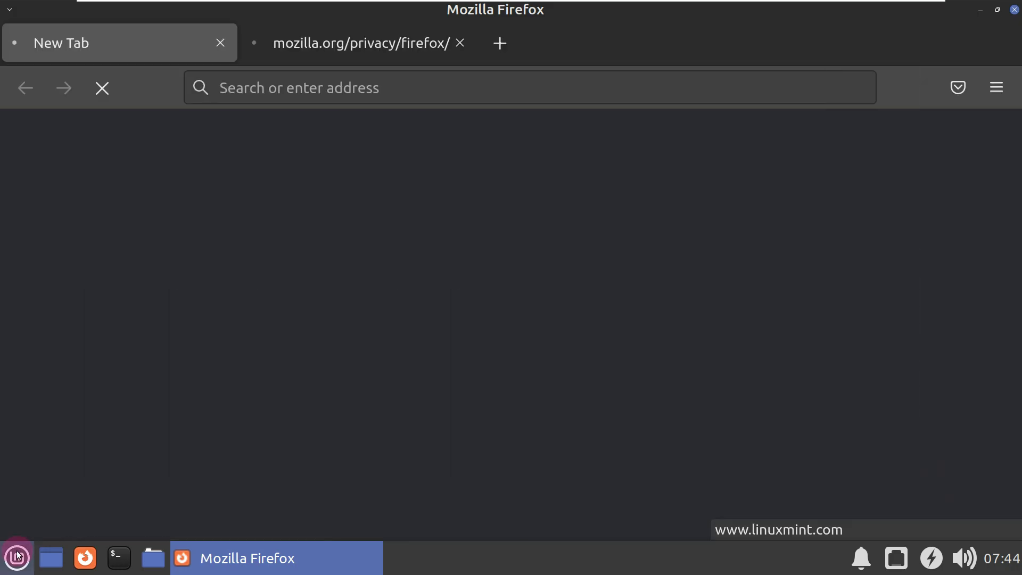
{"action": "left_click", "coordinate": [18, 555]}
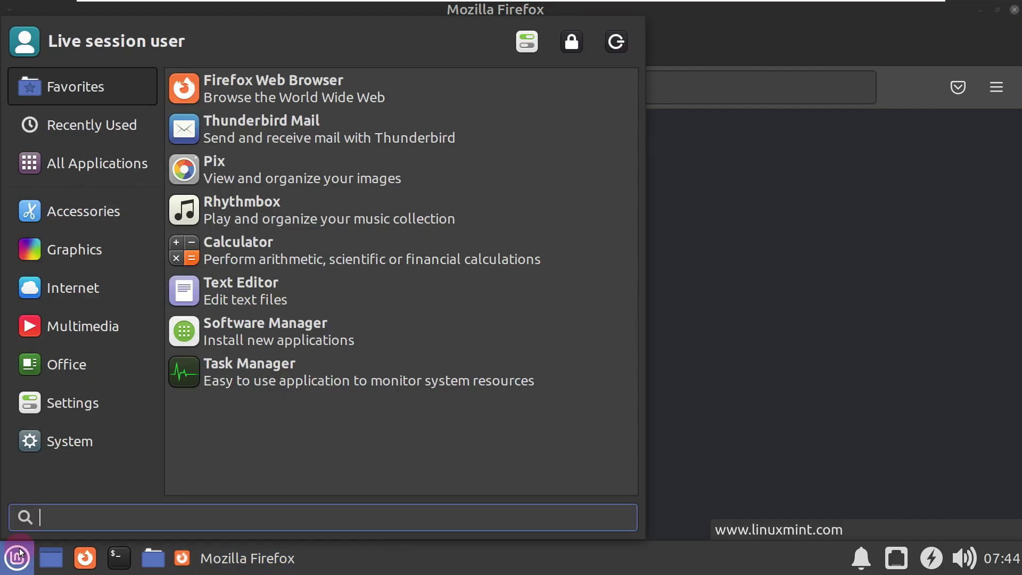
{"action": "left_click", "coordinate": [87, 203]}
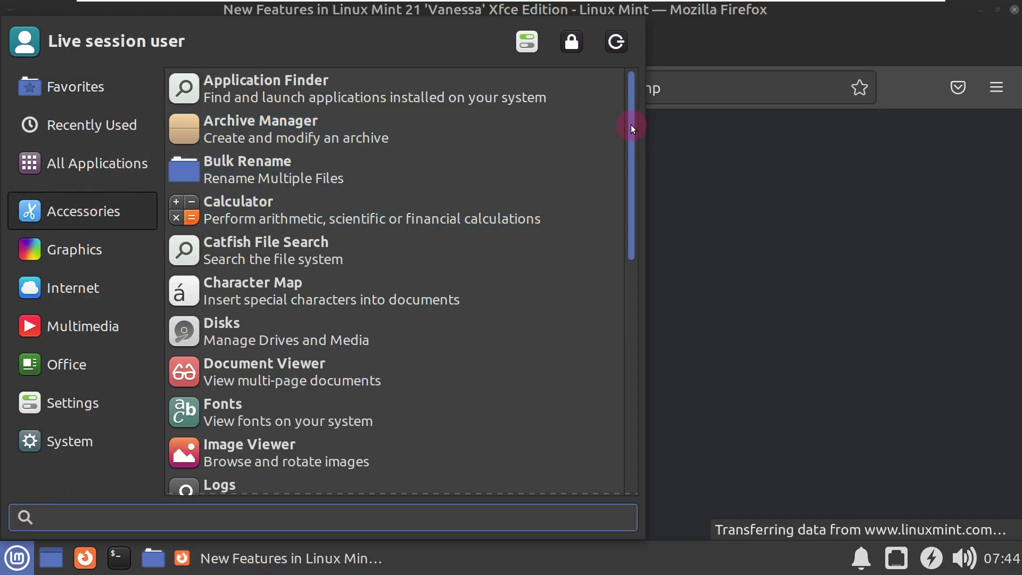
{"action": "scroll", "coordinate": [631, 133], "scroll_direction": "down", "scroll_amount": 2}
{"action": "left_click_drag", "start_coordinate": [630, 138], "coordinate": [618, 373]}
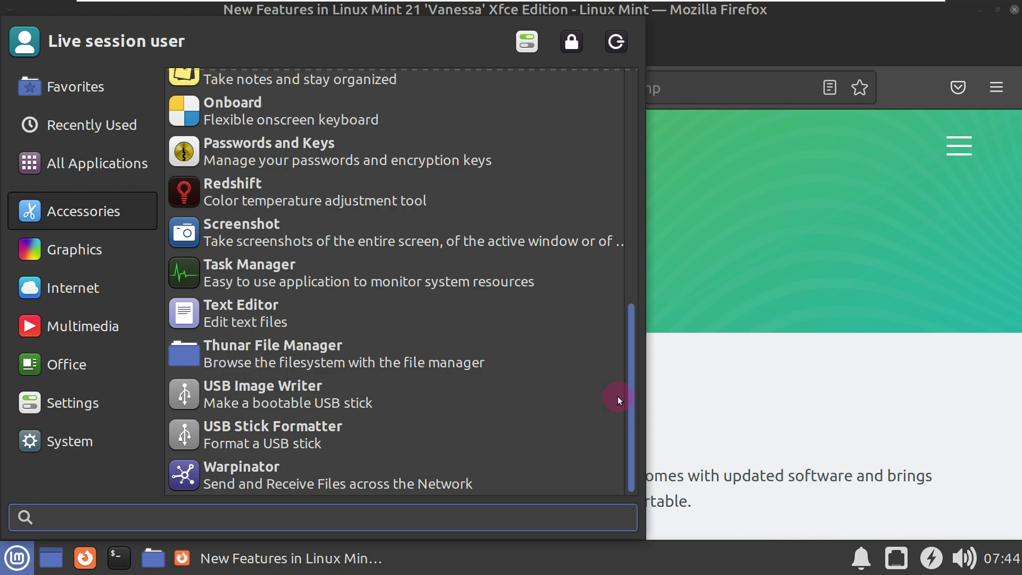
{"action": "left_click_drag", "start_coordinate": [619, 410], "coordinate": [619, 411]}
Look through the Graphics, Internet and Multimedia categories of the applications
{"action": "left_click", "coordinate": [140, 251]}
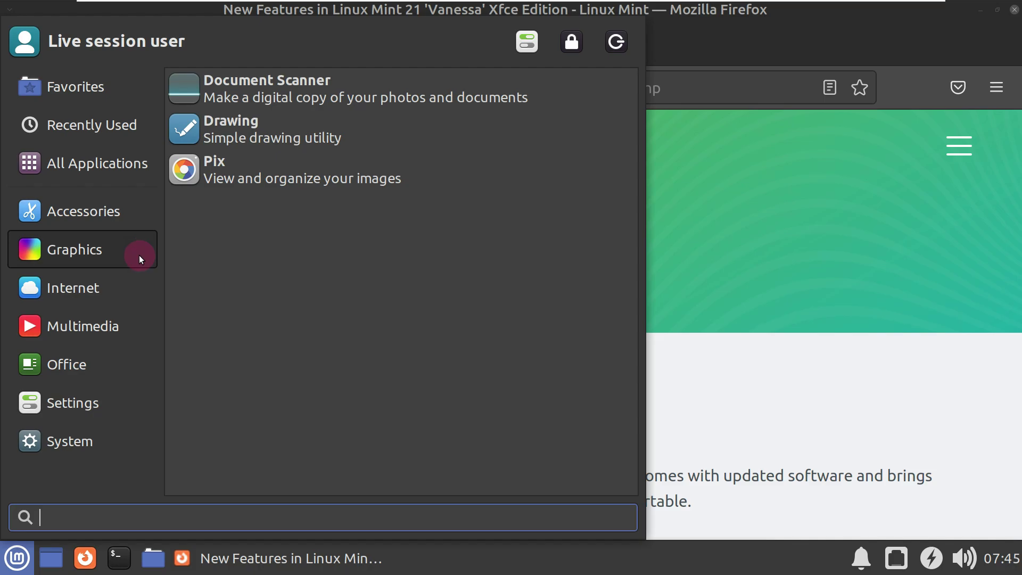
{"action": "left_click", "coordinate": [138, 284]}
{"action": "left_click", "coordinate": [126, 316]}
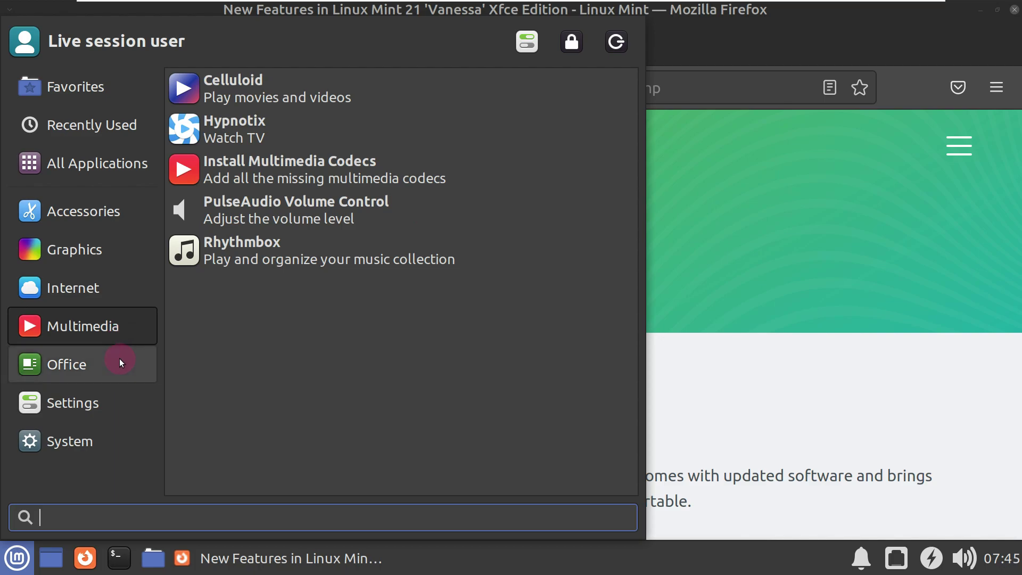
Find Software Manager in the Settings category of the applications and launch it
{"action": "mouse_move", "coordinate": [119, 391]}
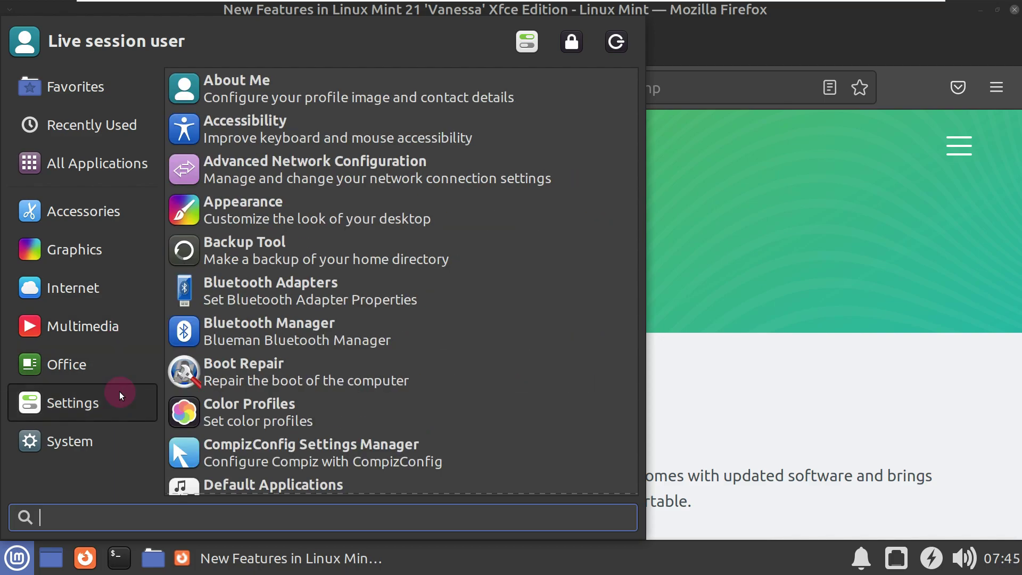
{"action": "scroll", "coordinate": [191, 388], "scroll_direction": "down", "scroll_amount": 12}
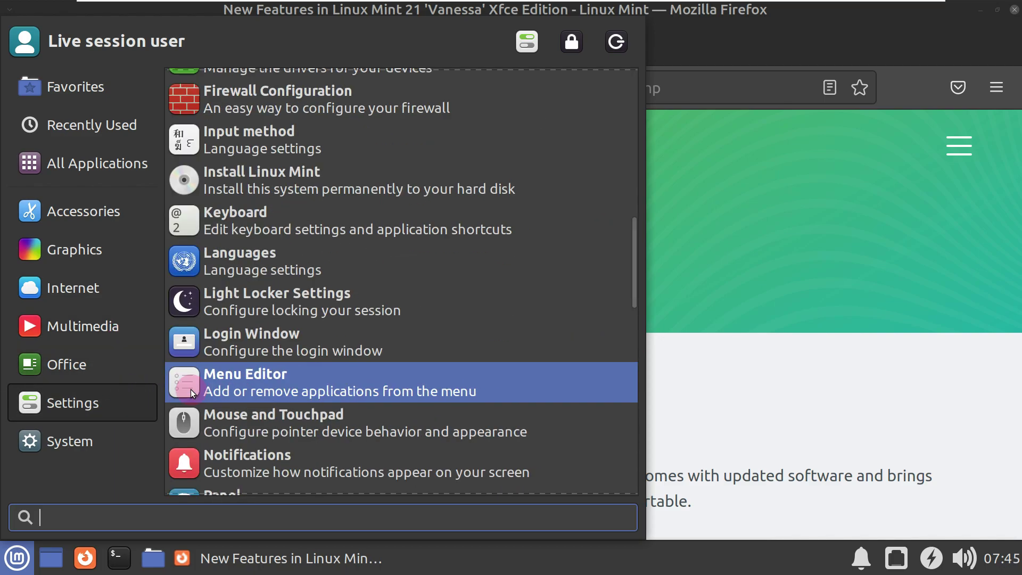
{"action": "scroll", "coordinate": [190, 388], "scroll_direction": "down", "scroll_amount": 10}
{"action": "scroll", "coordinate": [190, 373], "scroll_direction": "up", "scroll_amount": 3}
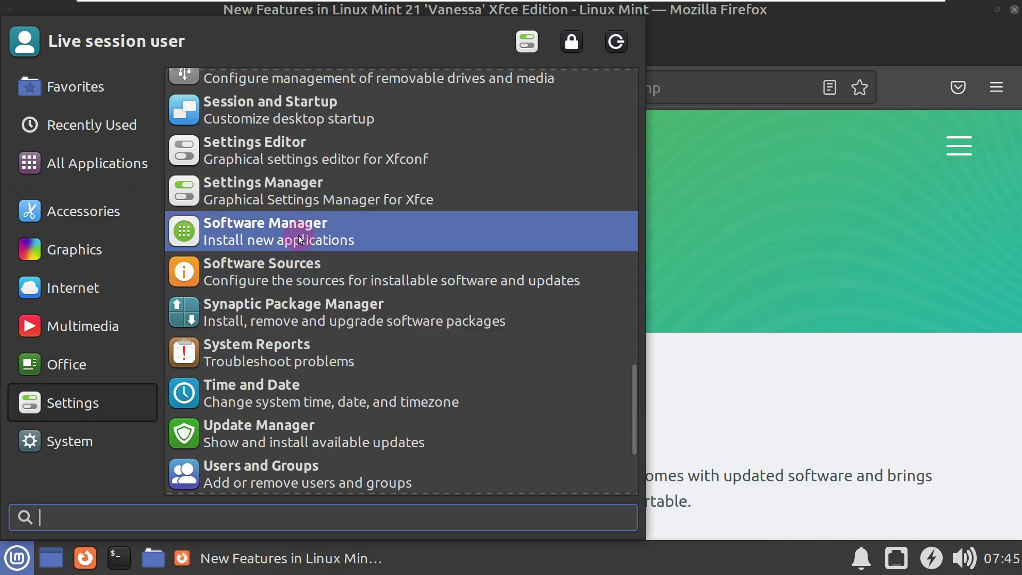
{"action": "left_click", "coordinate": [299, 236]}
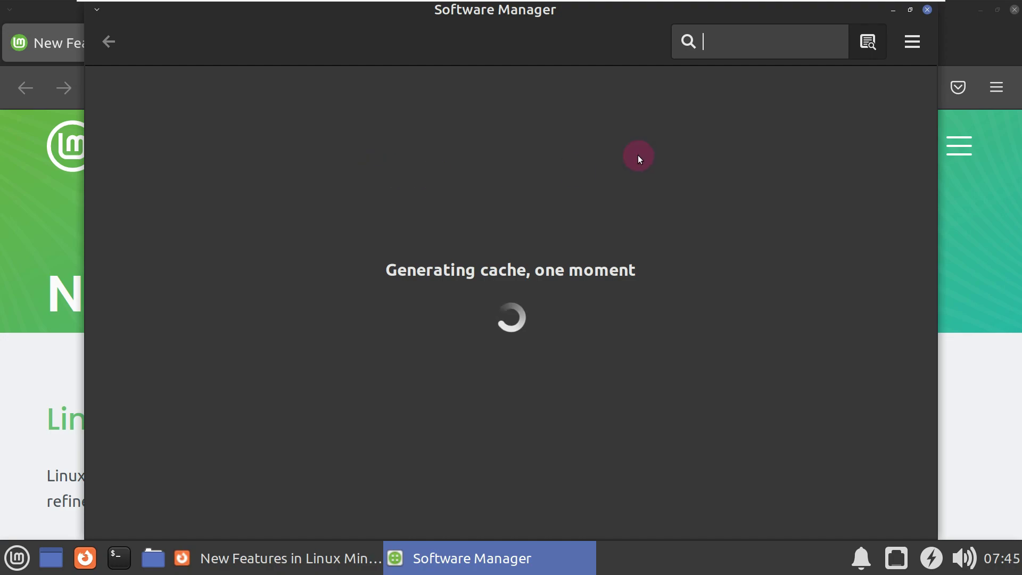
View the version information of Software Manager, close the dialog and minimize the Software Manager window
{"action": "left_click", "coordinate": [911, 41]}
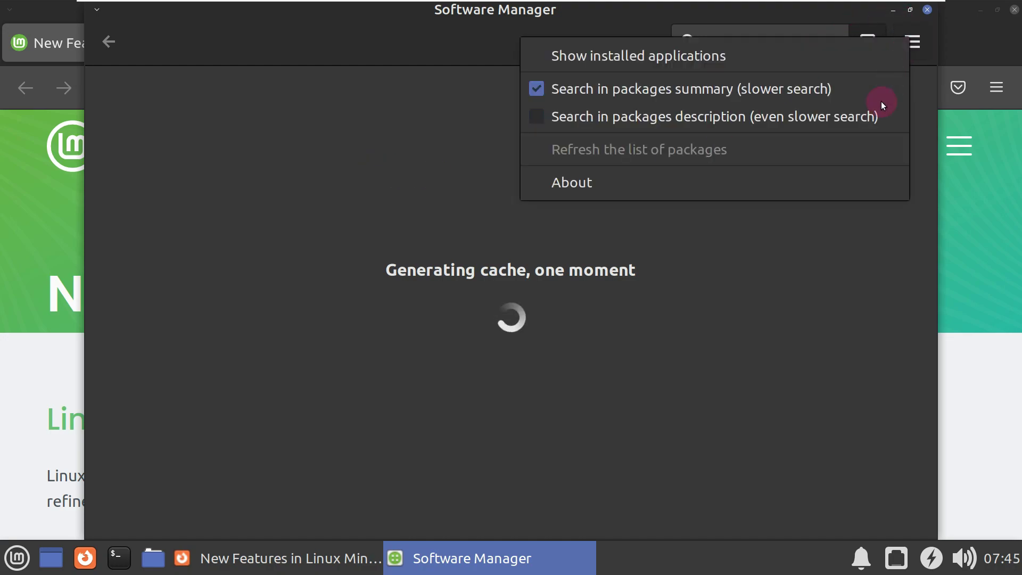
{"action": "left_click", "coordinate": [758, 188]}
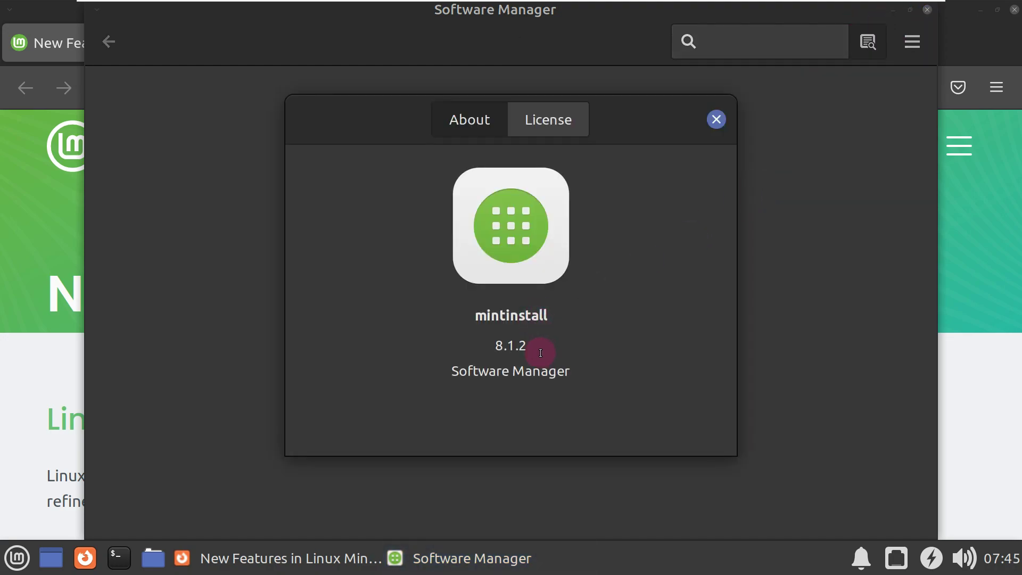
{"action": "key", "text": "ctrl+a"}
{"action": "left_click", "coordinate": [716, 119]}
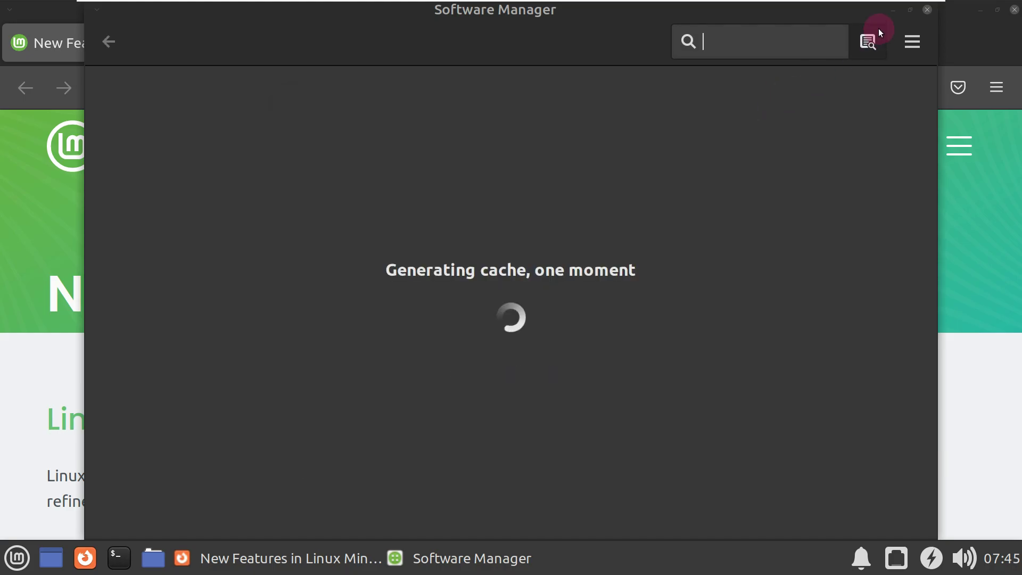
{"action": "left_click", "coordinate": [891, 10]}
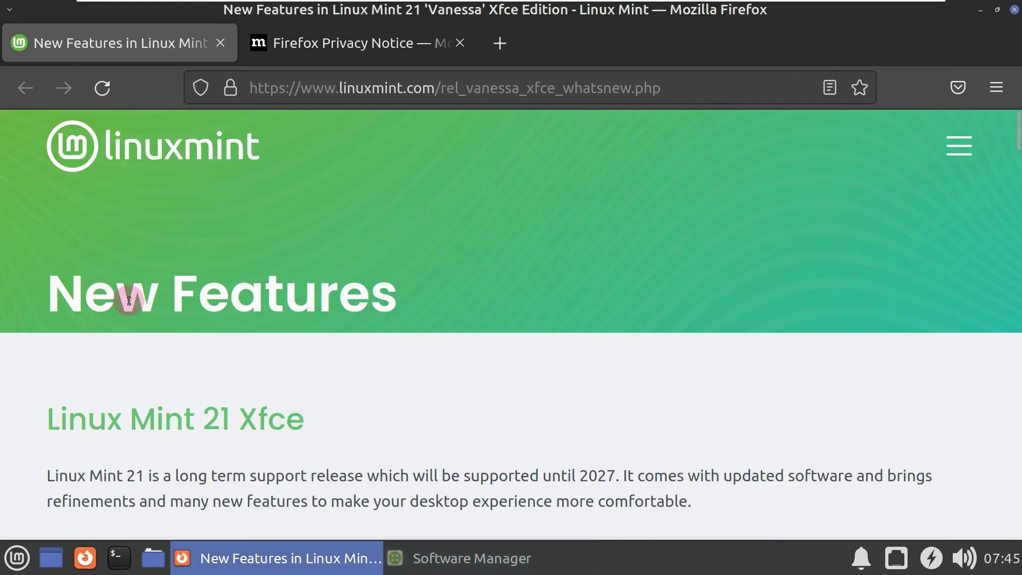
Highlight the Linux Mint 21 Xfce heading on the New Features page and read through the Bluetooth and thumbnail sections
{"action": "scroll", "coordinate": [229, 343], "scroll_direction": "down", "scroll_amount": 3}
{"action": "left_click_drag", "start_coordinate": [310, 296], "coordinate": [40, 295]}
{"action": "scroll", "coordinate": [127, 288], "scroll_direction": "down", "scroll_amount": 3}
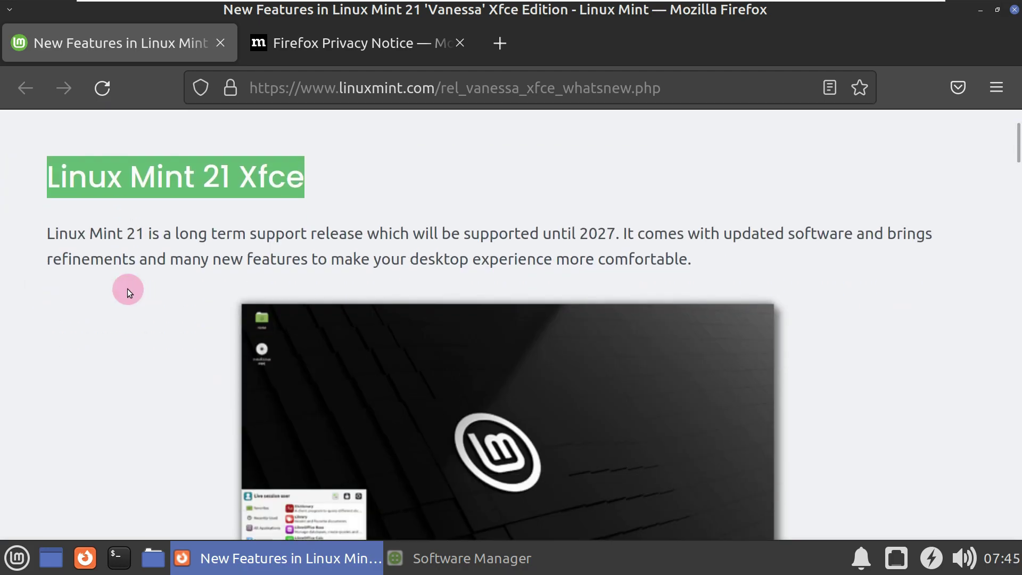
{"action": "scroll", "coordinate": [126, 288], "scroll_direction": "down", "scroll_amount": 10}
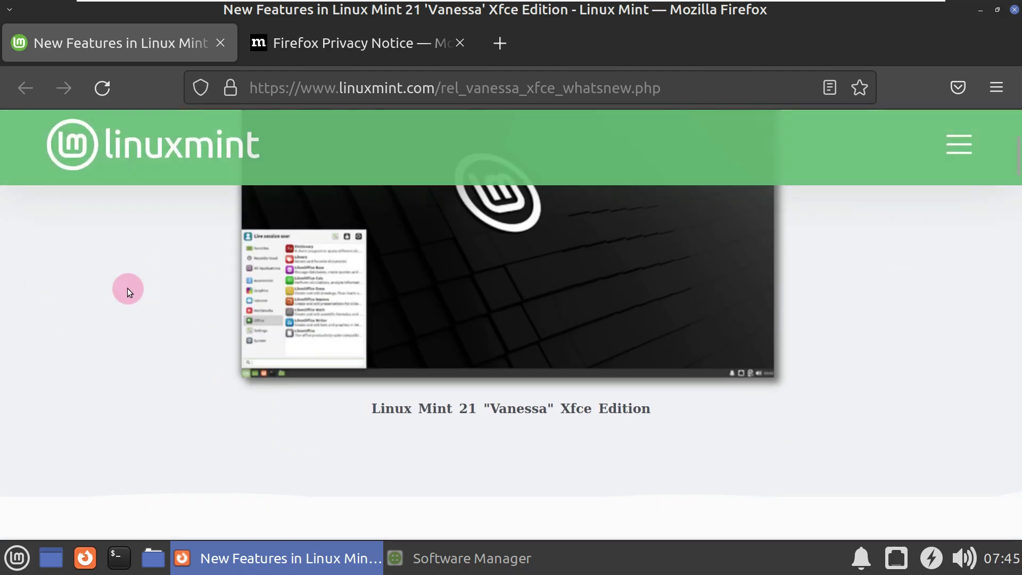
{"action": "scroll", "coordinate": [128, 290], "scroll_direction": "down", "scroll_amount": 8}
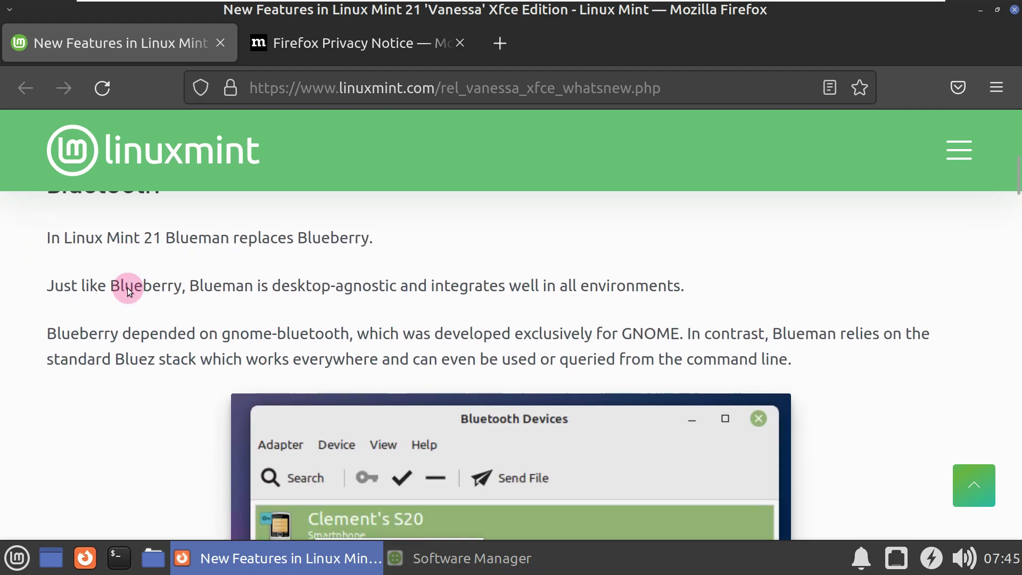
{"action": "scroll", "coordinate": [127, 287], "scroll_direction": "down", "scroll_amount": 12}
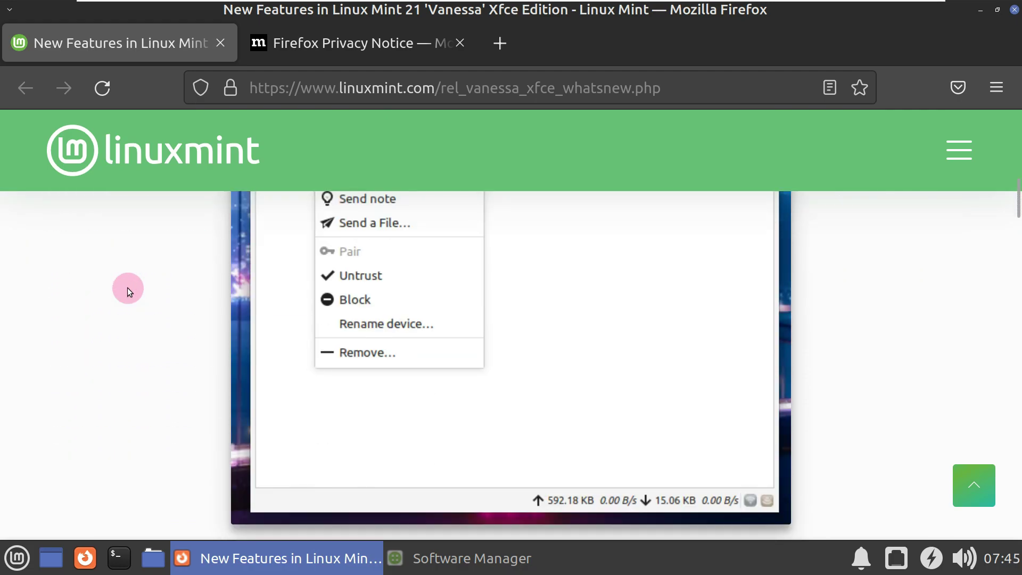
{"action": "scroll", "coordinate": [127, 287], "scroll_direction": "down", "scroll_amount": 4}
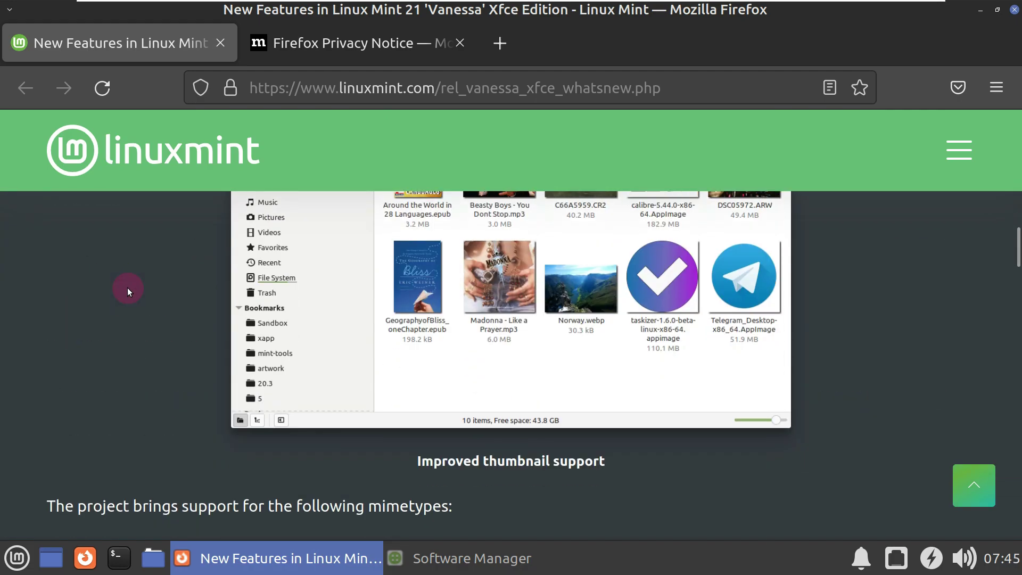
Read the rest of the New Features page, from Sticky Notes and Process Monitor through the backgrounds to the footer
{"action": "scroll", "coordinate": [127, 288], "scroll_direction": "down", "scroll_amount": 10}
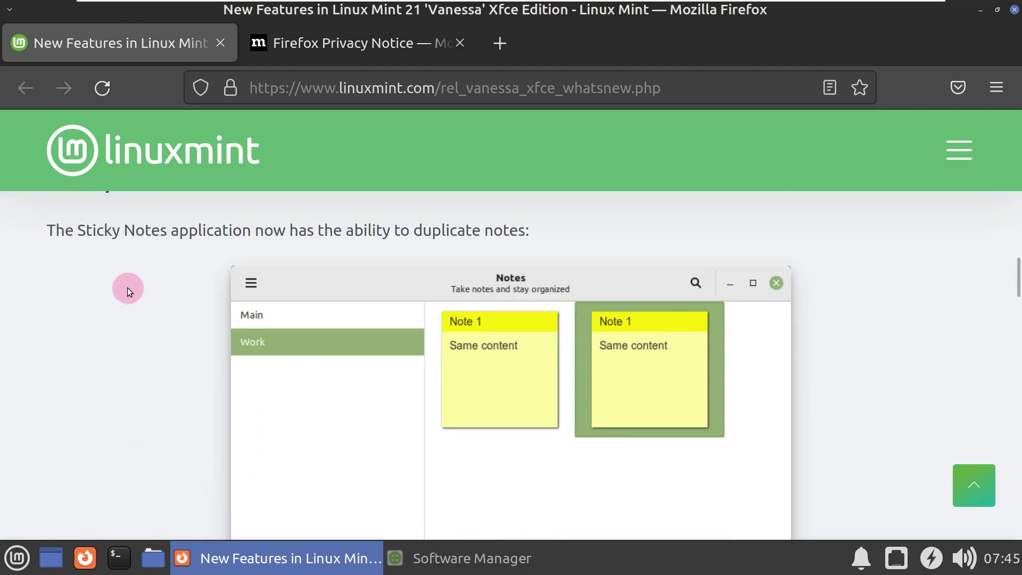
{"action": "scroll", "coordinate": [126, 288], "scroll_direction": "down", "scroll_amount": 12}
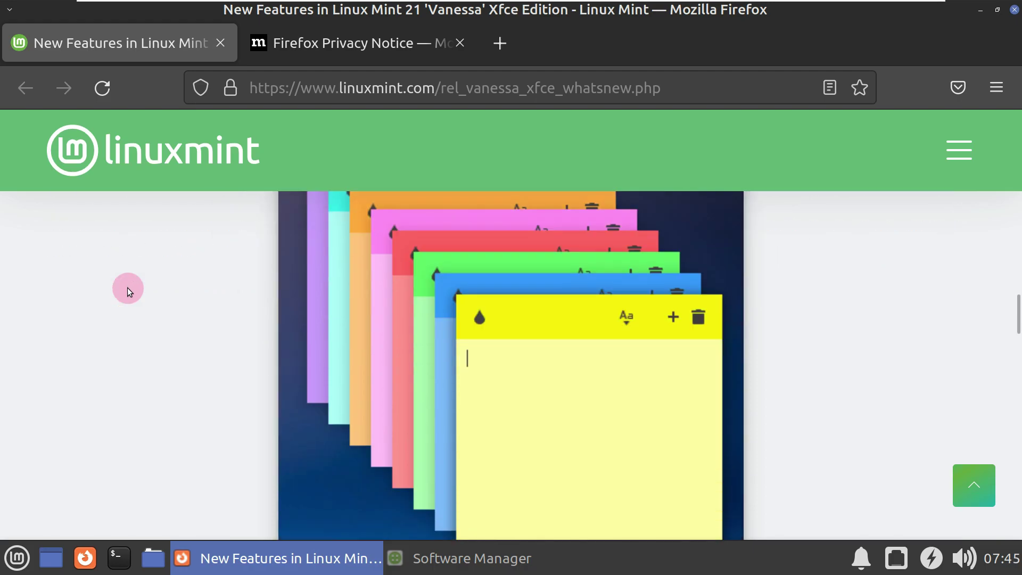
{"action": "scroll", "coordinate": [127, 288], "scroll_direction": "down", "scroll_amount": 7}
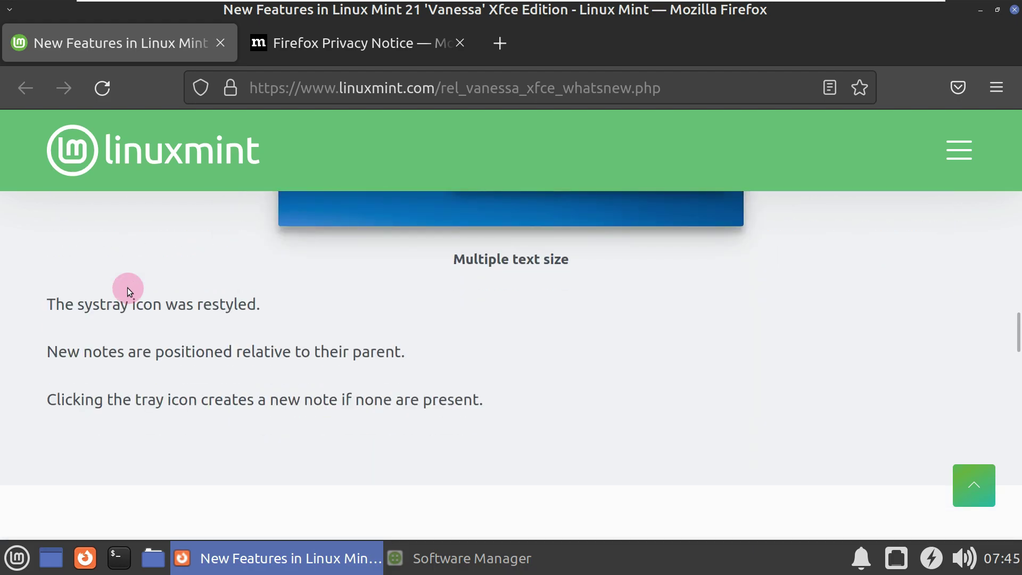
{"action": "scroll", "coordinate": [128, 290], "scroll_direction": "down", "scroll_amount": 5}
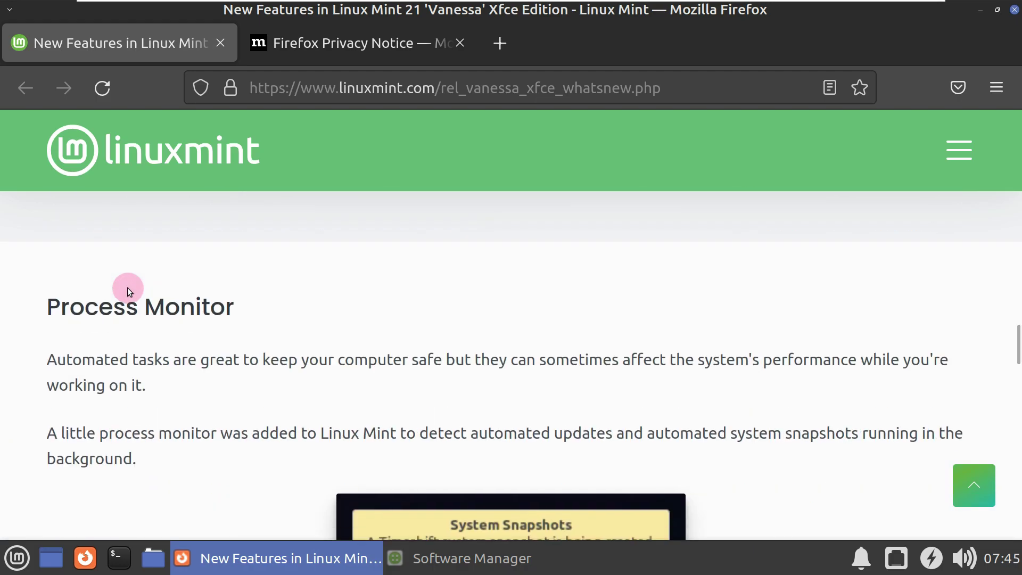
{"action": "scroll", "coordinate": [126, 287], "scroll_direction": "down", "scroll_amount": 10}
{"action": "scroll", "coordinate": [126, 288], "scroll_direction": "down", "scroll_amount": 12}
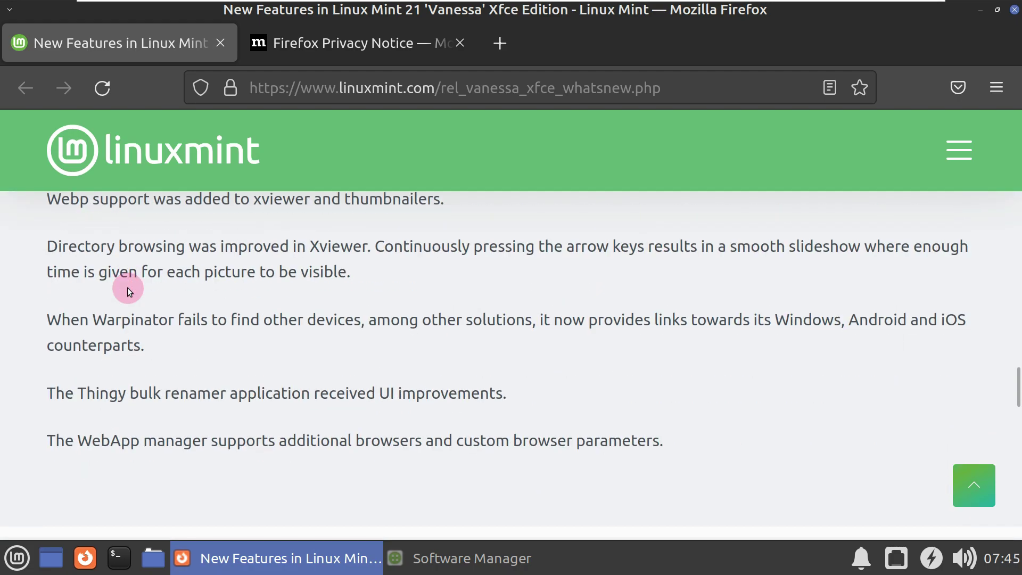
{"action": "scroll", "coordinate": [128, 288], "scroll_direction": "down", "scroll_amount": 12}
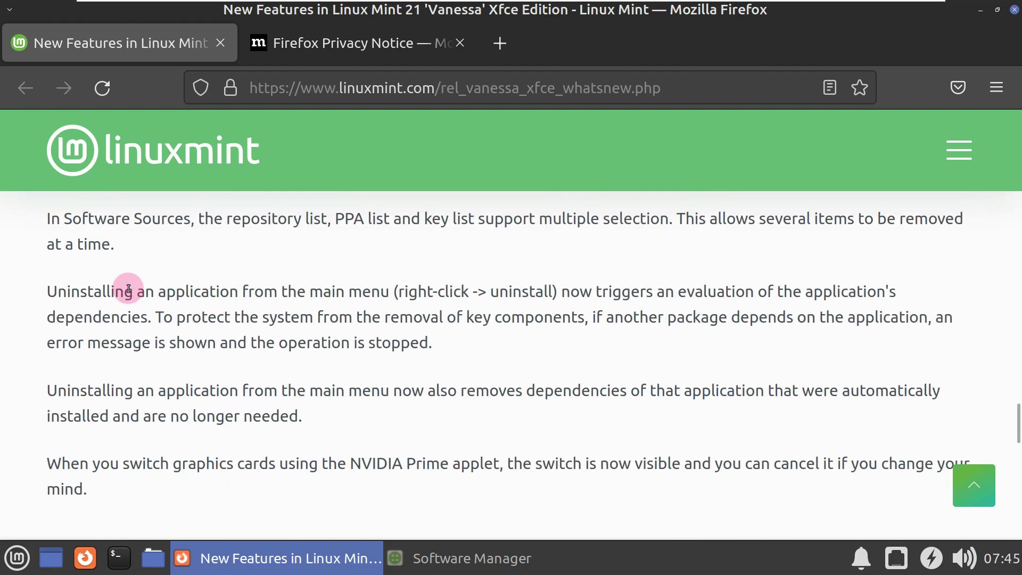
{"action": "scroll", "coordinate": [128, 288], "scroll_direction": "down", "scroll_amount": 12}
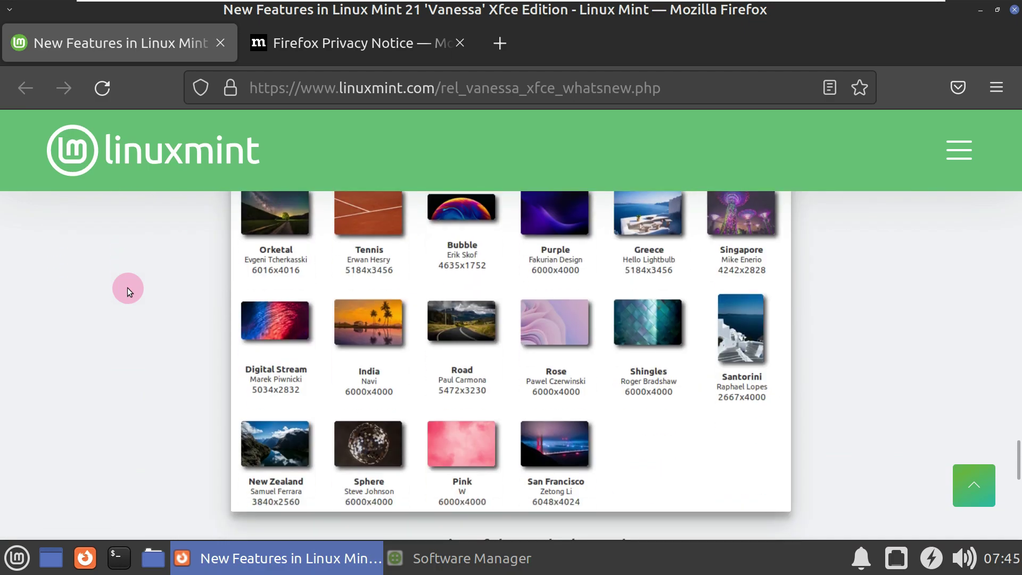
{"action": "scroll", "coordinate": [127, 290], "scroll_direction": "down", "scroll_amount": 12}
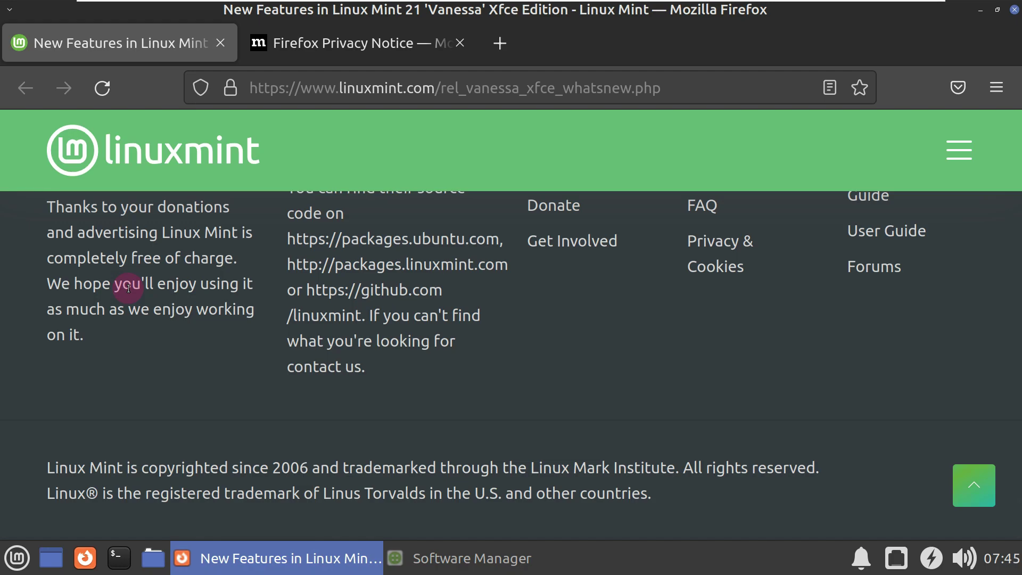
{"action": "scroll", "coordinate": [128, 288], "scroll_direction": "up", "scroll_amount": 20}
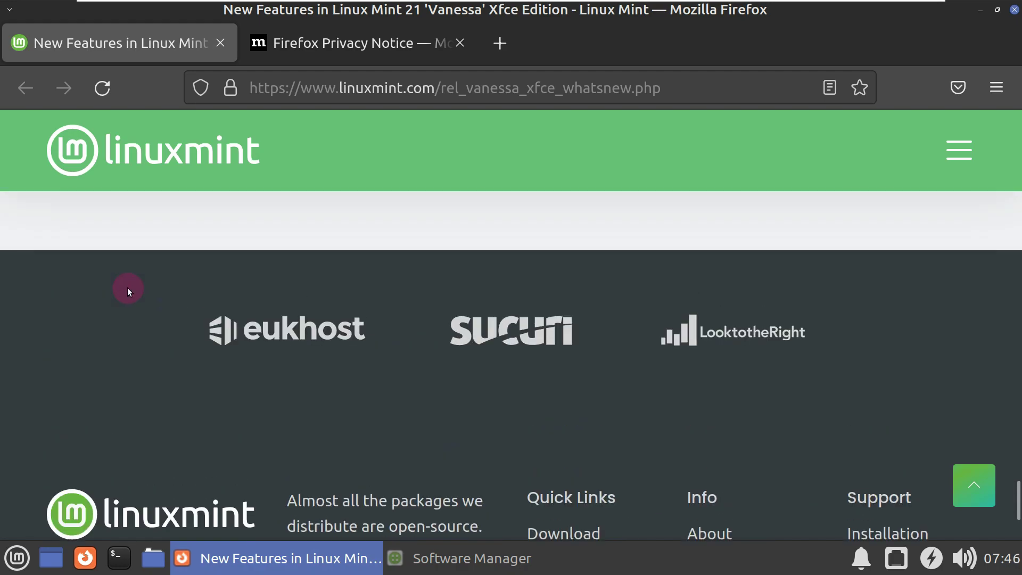
Return to the top of the New Features page and open the Linux Mint 21 download page from the site's navigation
{"action": "scroll", "coordinate": [127, 288], "scroll_direction": "up", "scroll_amount": 15}
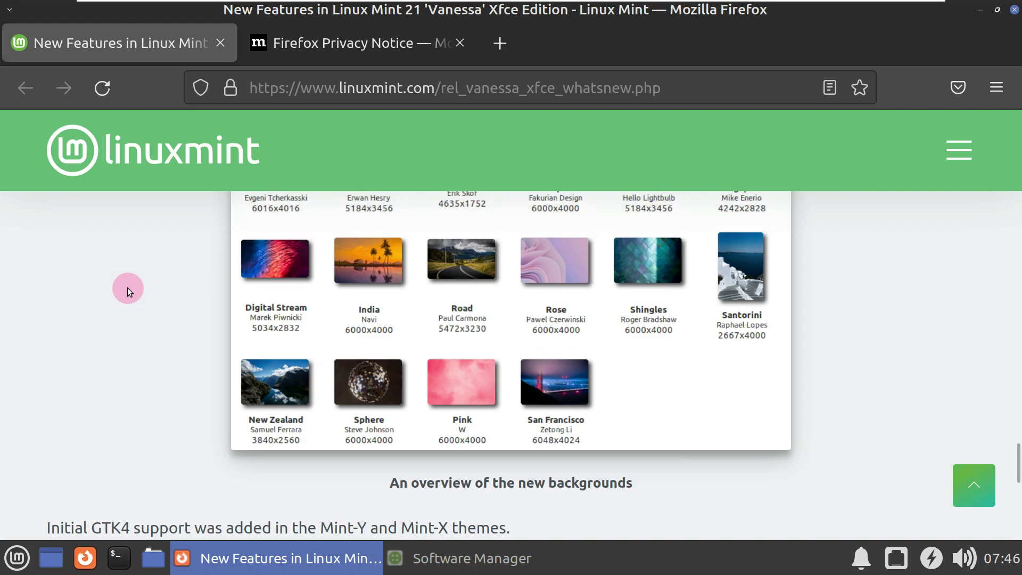
{"action": "scroll", "coordinate": [128, 288], "scroll_direction": "up", "scroll_amount": 15}
{"action": "scroll", "coordinate": [127, 288], "scroll_direction": "up", "scroll_amount": 15}
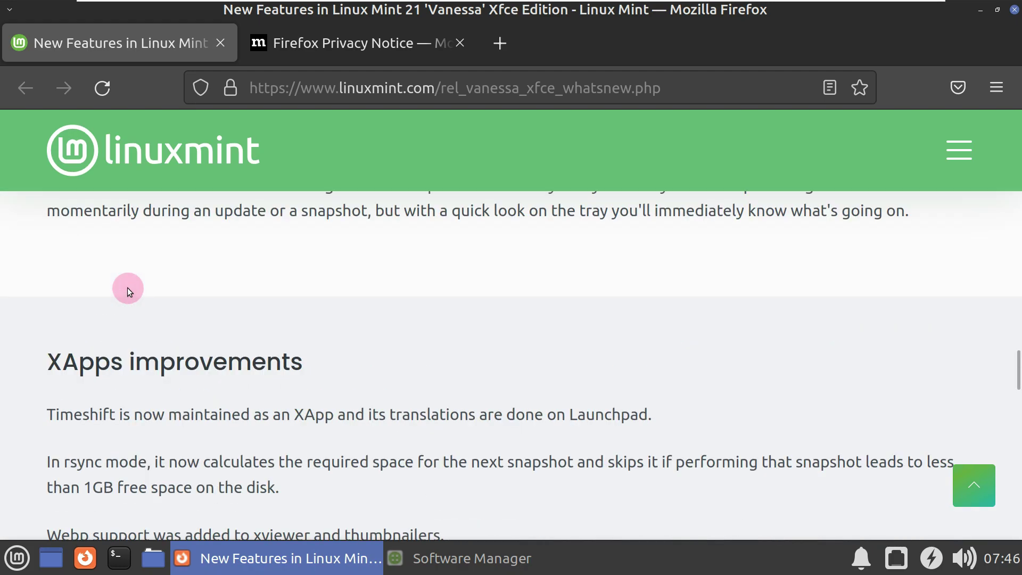
{"action": "scroll", "coordinate": [127, 288], "scroll_direction": "up", "scroll_amount": 15}
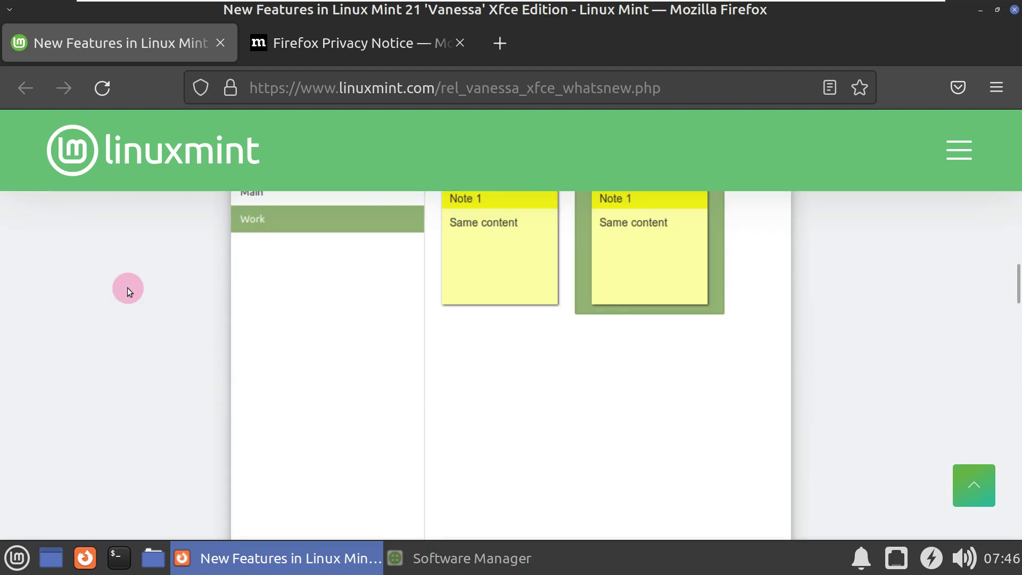
{"action": "scroll", "coordinate": [128, 288], "scroll_direction": "up", "scroll_amount": 5}
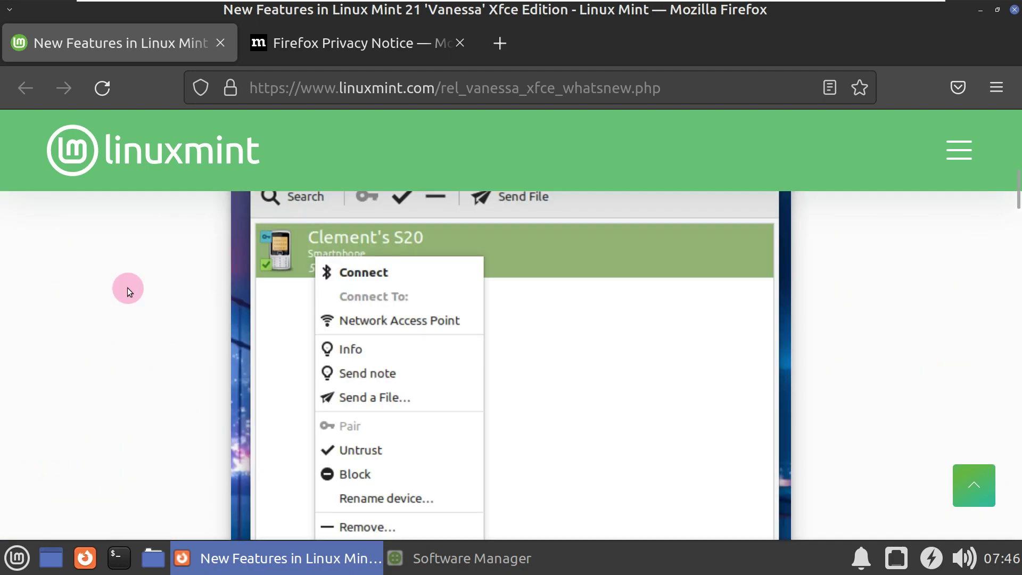
{"action": "scroll", "coordinate": [126, 287], "scroll_direction": "up", "scroll_amount": 12}
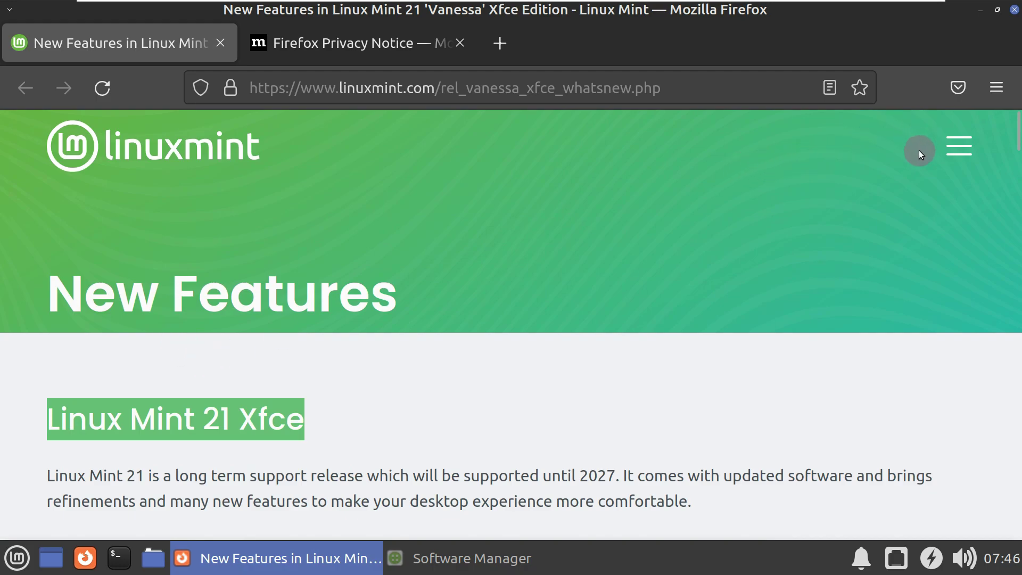
{"action": "left_click", "coordinate": [948, 152]}
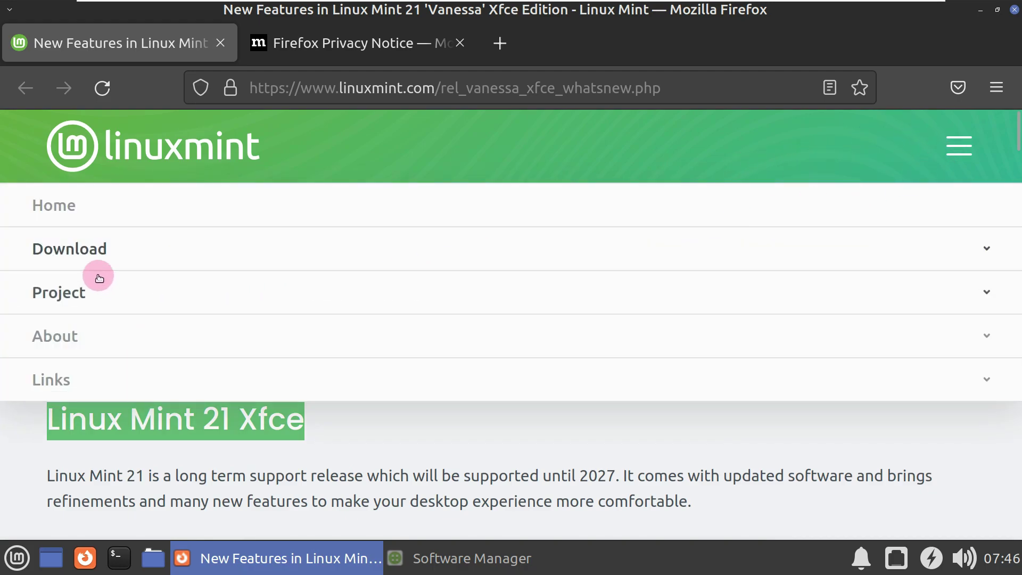
{"action": "left_click", "coordinate": [90, 256]}
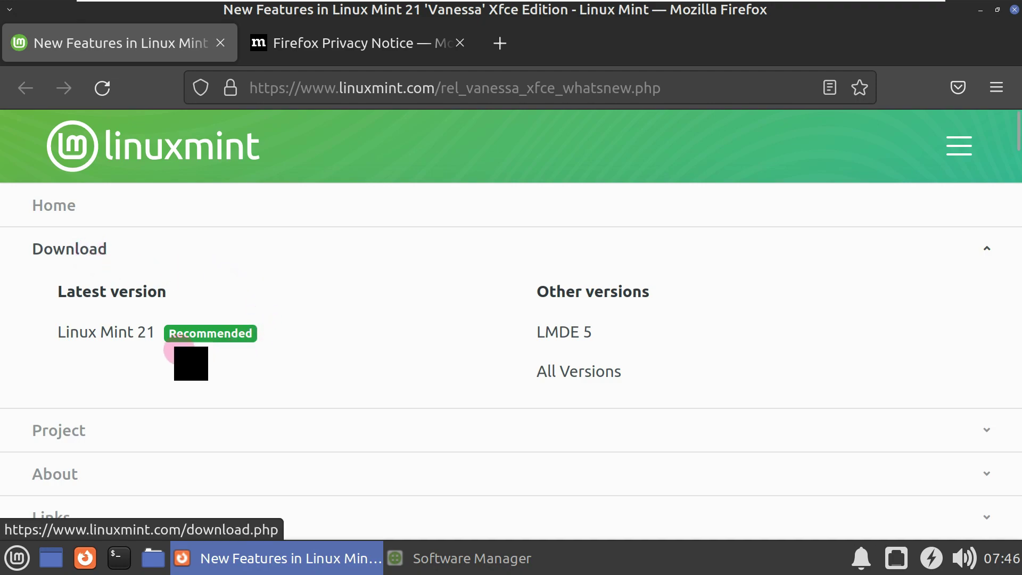
{"action": "left_click", "coordinate": [96, 335]}
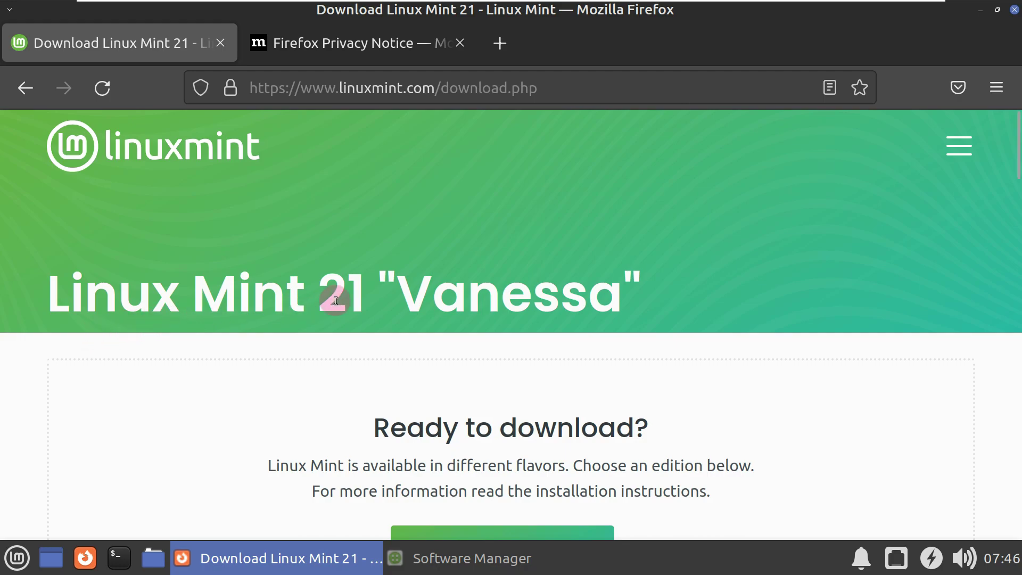
Highlight the Linux Mint 21 "Vanessa" heading on the download page and look through the Cinnamon and MATE editions
{"action": "scroll", "coordinate": [443, 295], "scroll_direction": "down", "scroll_amount": 6}
{"action": "scroll", "coordinate": [483, 255], "scroll_direction": "up", "scroll_amount": 2}
{"action": "scroll", "coordinate": [484, 255], "scroll_direction": "up", "scroll_amount": 3}
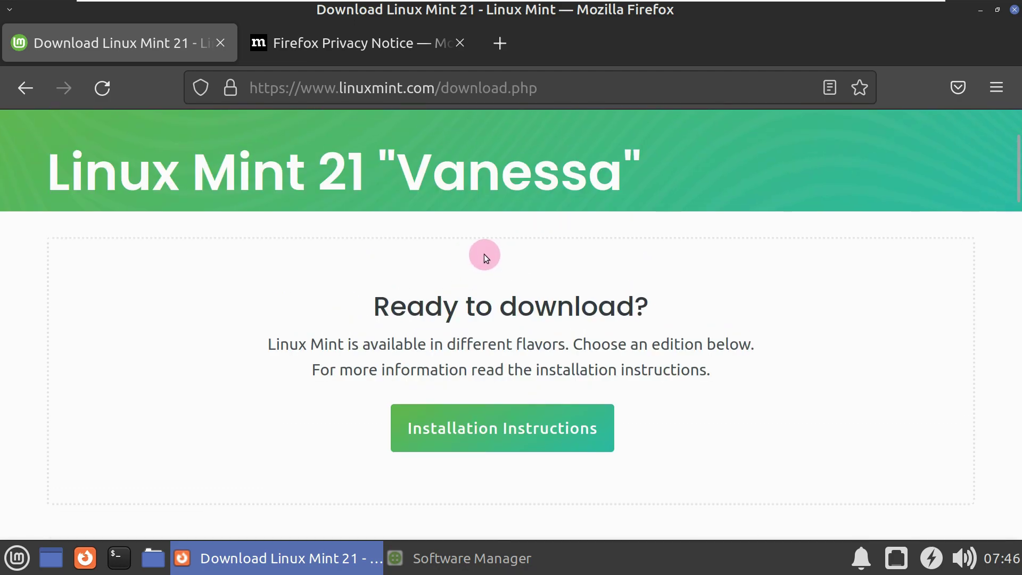
{"action": "left_click_drag", "start_coordinate": [513, 178], "coordinate": [55, 180]}
{"action": "scroll", "coordinate": [181, 221], "scroll_direction": "down", "scroll_amount": 5}
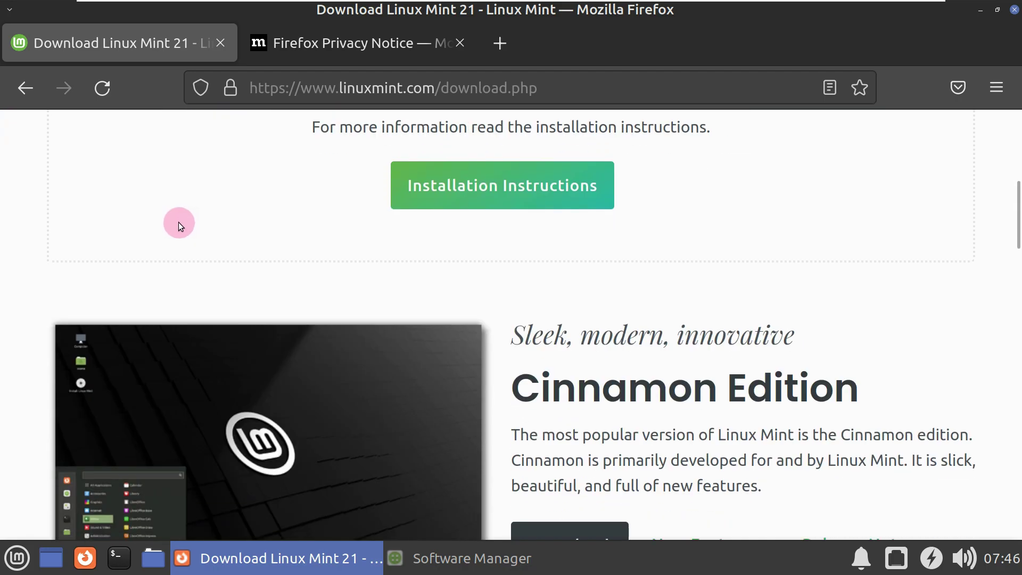
{"action": "scroll", "coordinate": [178, 224], "scroll_direction": "down", "scroll_amount": 9}
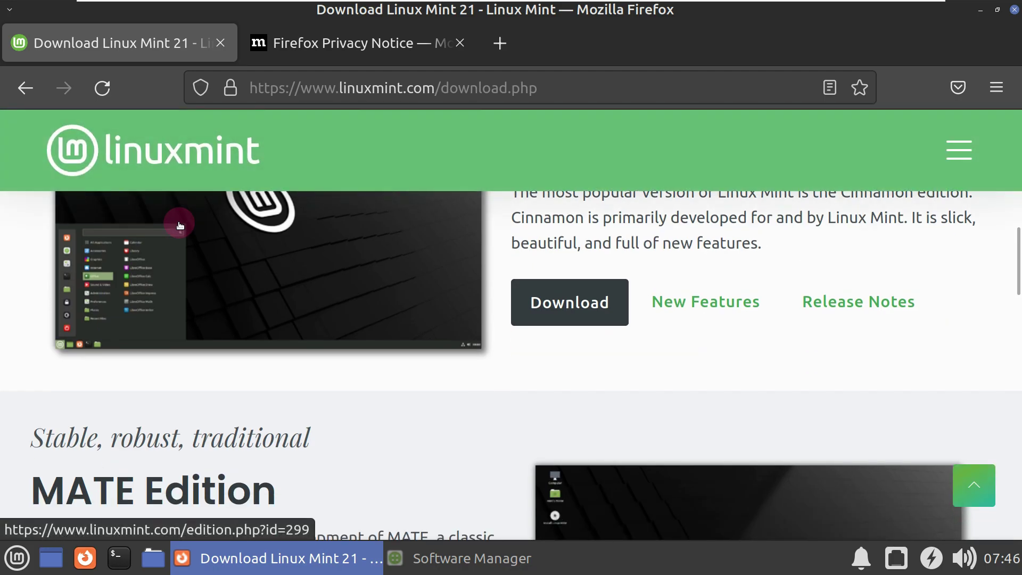
Highlight the Xfce Edition heading and open that edition's download page
{"action": "scroll", "coordinate": [180, 225], "scroll_direction": "down", "scroll_amount": 7}
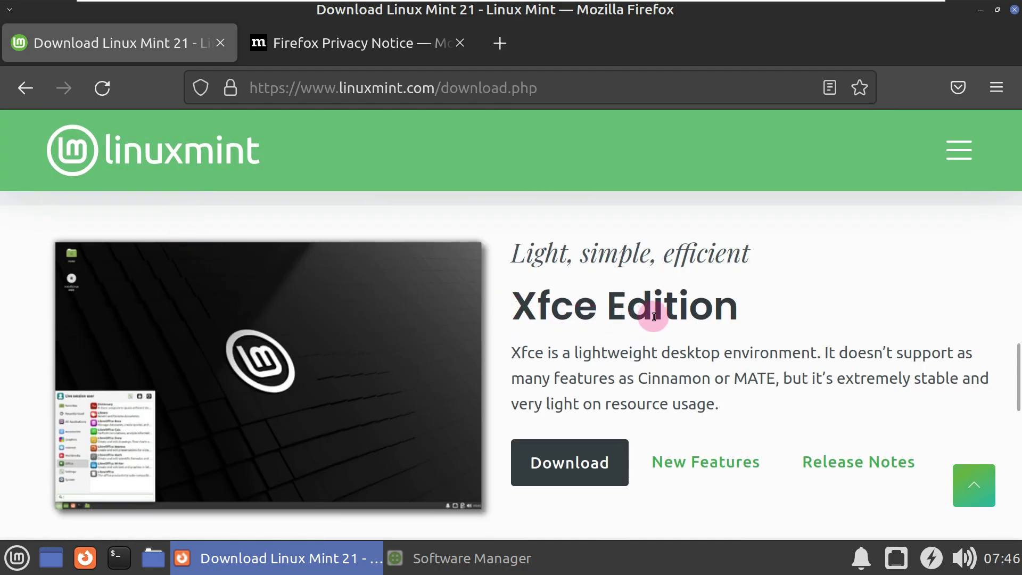
{"action": "left_click_drag", "start_coordinate": [734, 317], "coordinate": [520, 312]}
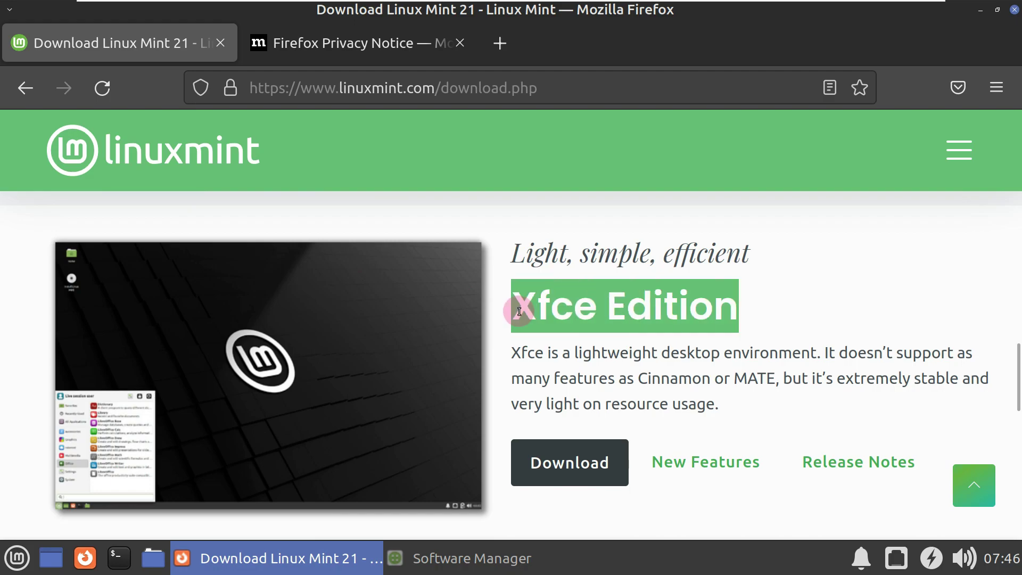
{"action": "scroll", "coordinate": [548, 335], "scroll_direction": "down", "scroll_amount": 5}
{"action": "scroll", "coordinate": [548, 336], "scroll_direction": "up", "scroll_amount": 2}
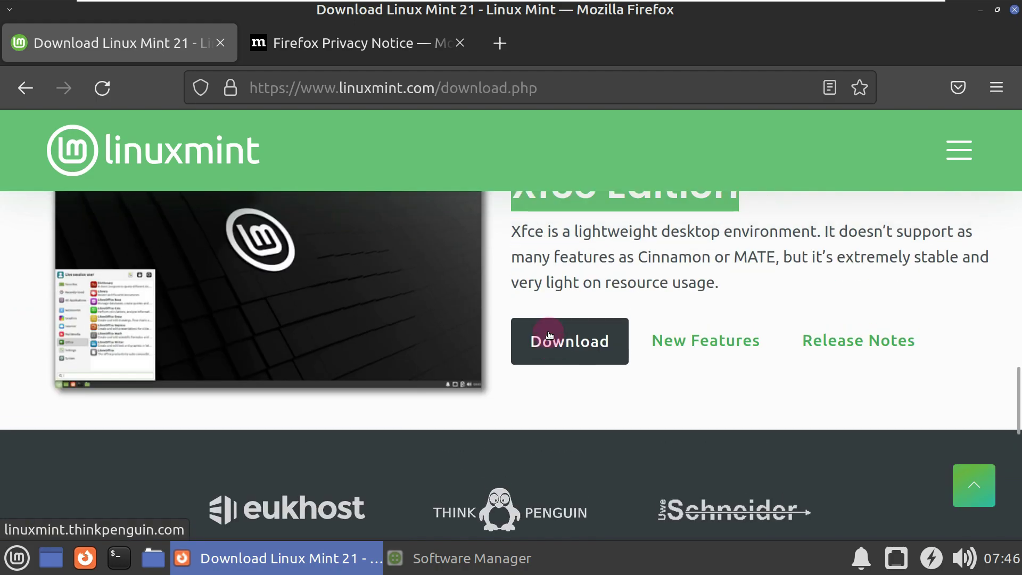
{"action": "left_click", "coordinate": [572, 345]}
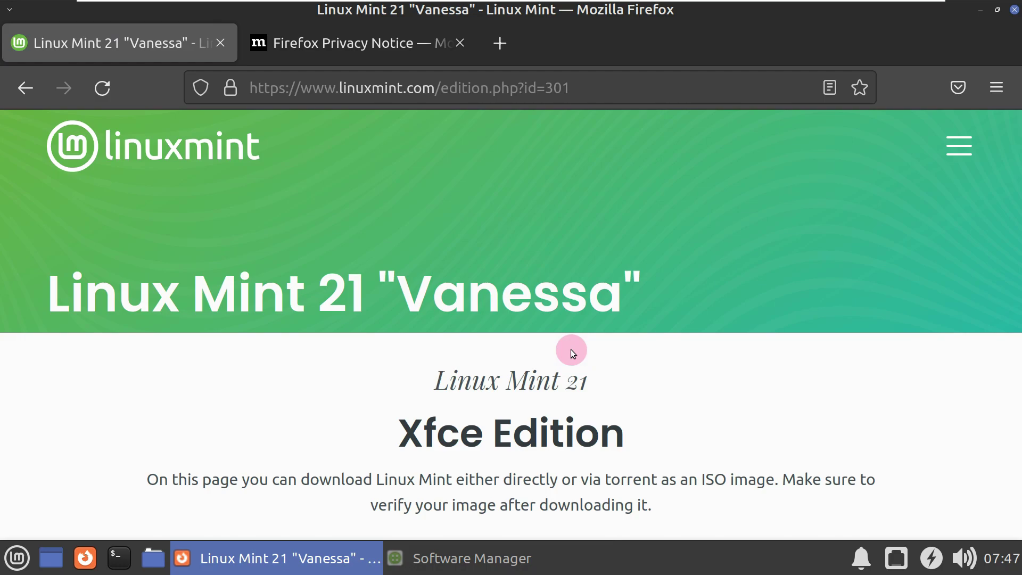
Start downloading linuxmint-21-xfce-64bit.iso from the LayerOnline mirror and cancel the download
{"action": "scroll", "coordinate": [570, 349], "scroll_direction": "down", "scroll_amount": 5}
{"action": "scroll", "coordinate": [569, 349], "scroll_direction": "down", "scroll_amount": 1}
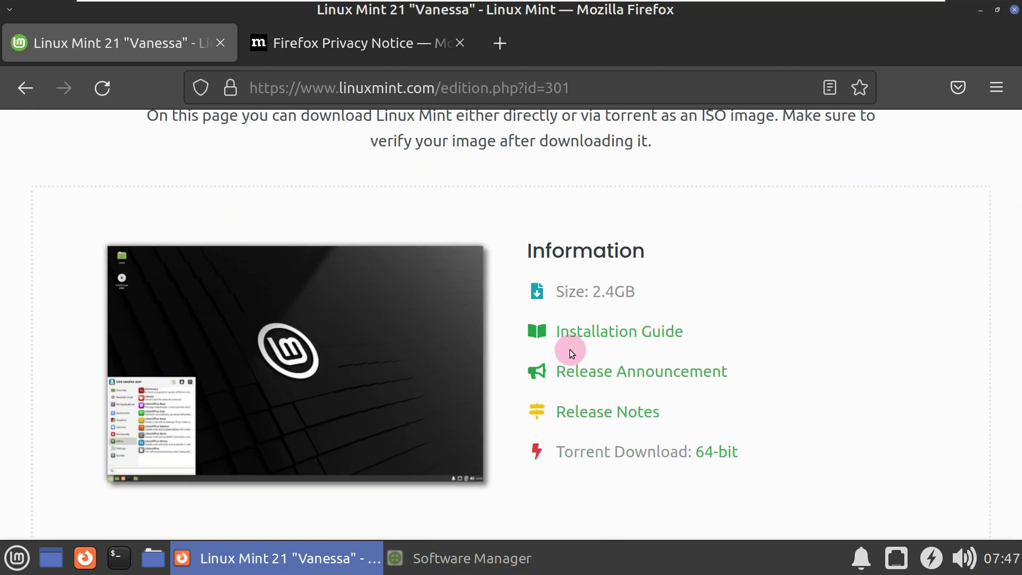
{"action": "scroll", "coordinate": [560, 412], "scroll_direction": "down", "scroll_amount": 5}
{"action": "scroll", "coordinate": [561, 412], "scroll_direction": "down", "scroll_amount": 8}
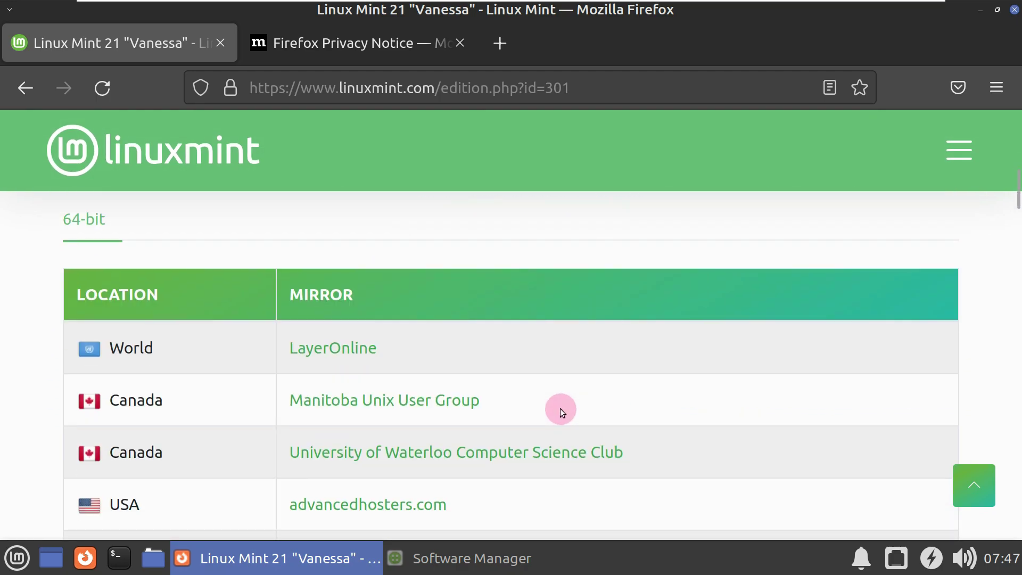
{"action": "scroll", "coordinate": [559, 407], "scroll_direction": "down", "scroll_amount": 2}
{"action": "left_click", "coordinate": [358, 232]}
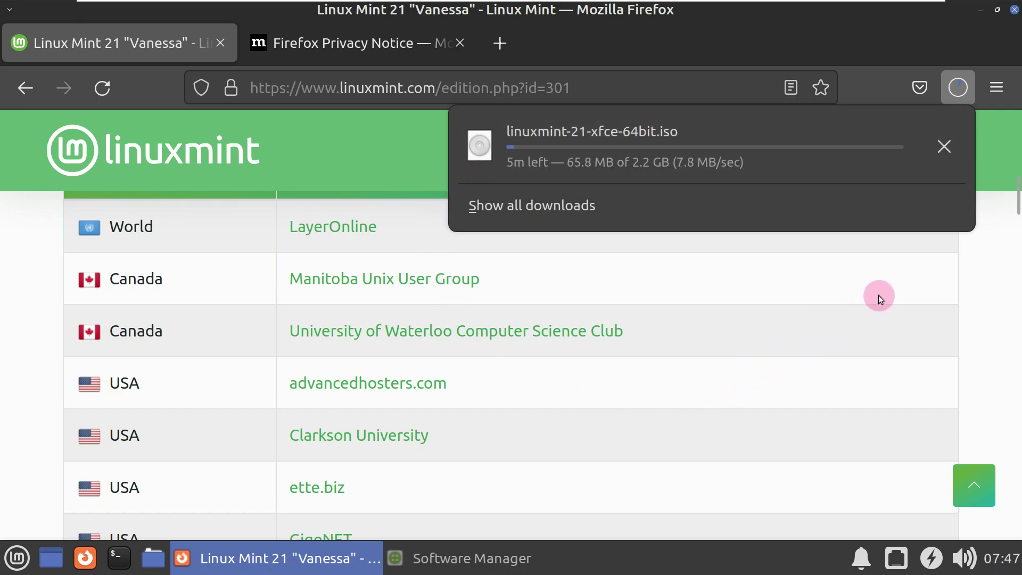
{"action": "left_click", "coordinate": [941, 147]}
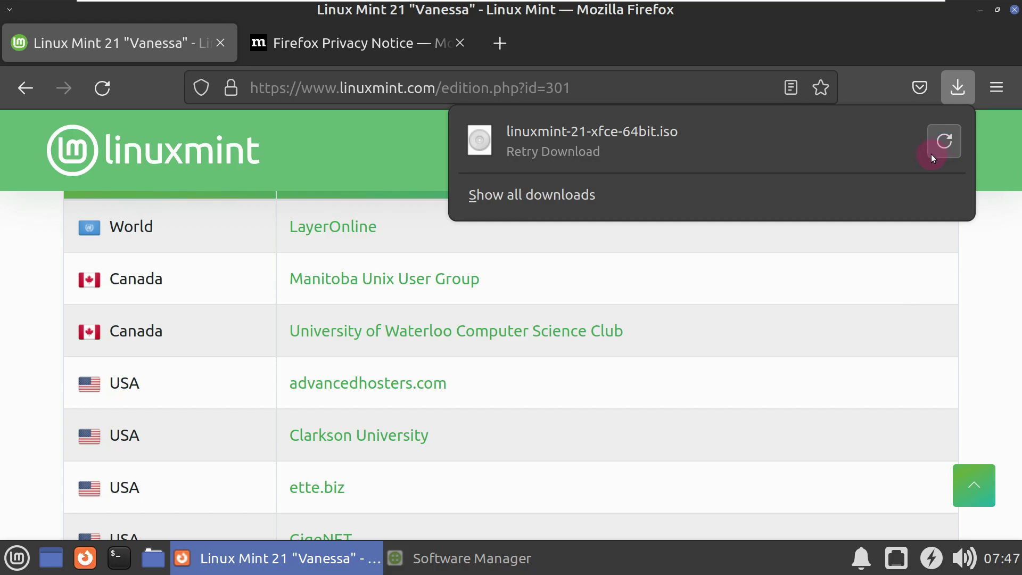
Close the Firefox Privacy Notice page, view the About Firefox version information and close its window
{"action": "scroll", "coordinate": [263, 175], "scroll_direction": "up", "scroll_amount": 5}
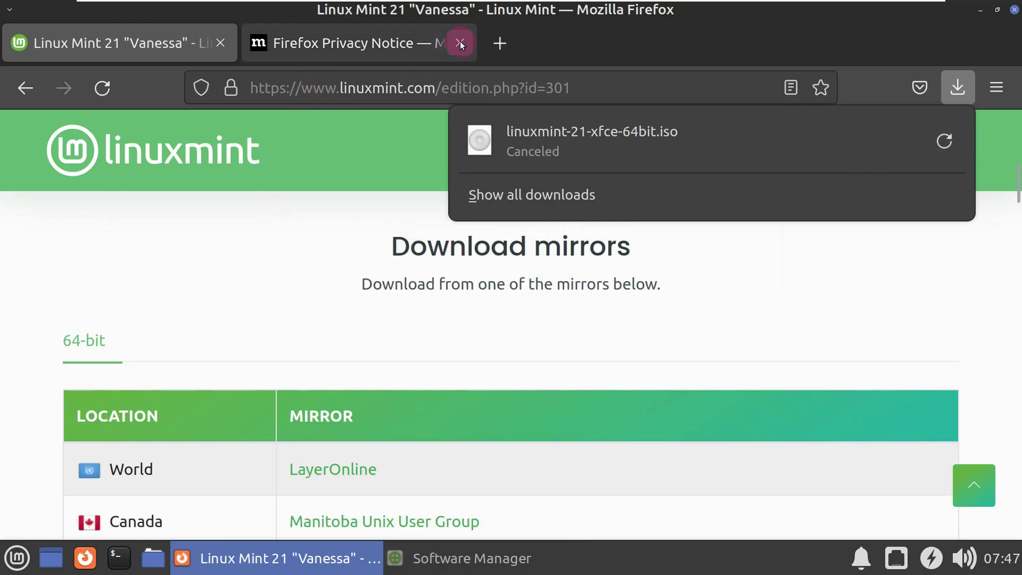
{"action": "left_click", "coordinate": [460, 42]}
{"action": "left_click", "coordinate": [998, 94]}
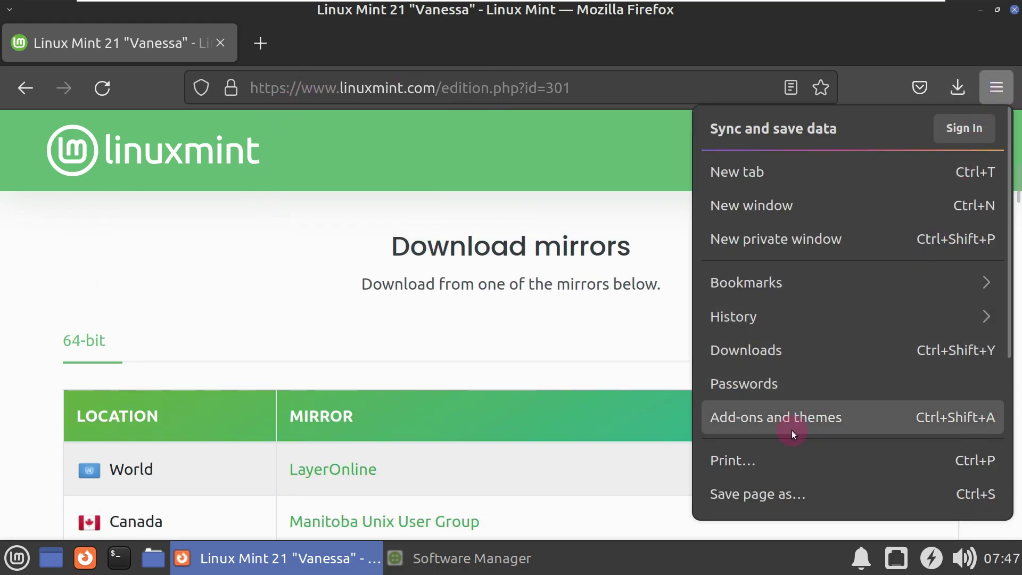
{"action": "scroll", "coordinate": [790, 429], "scroll_direction": "down", "scroll_amount": 3}
{"action": "left_click", "coordinate": [765, 450]}
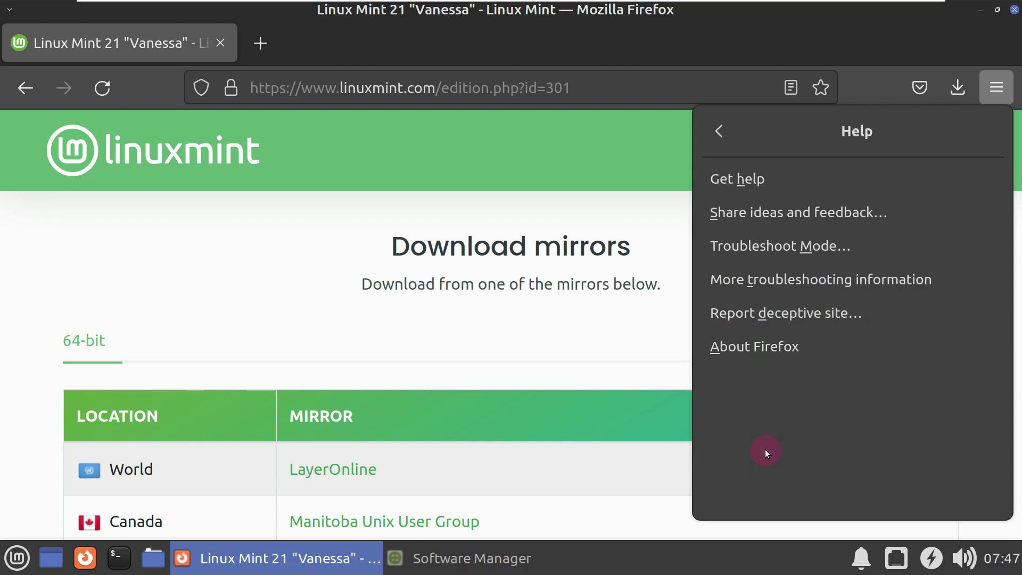
{"action": "left_click", "coordinate": [775, 349]}
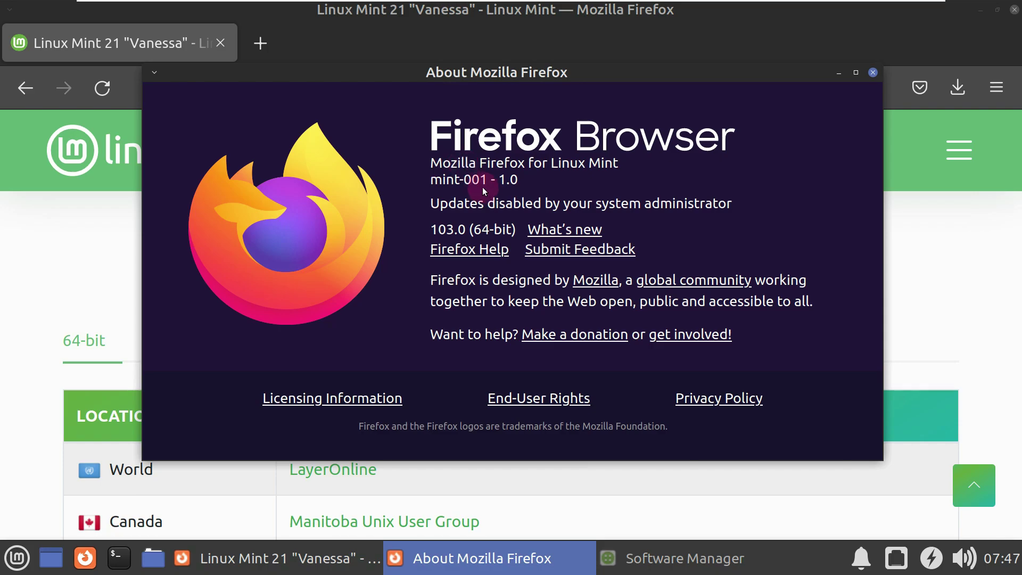
{"action": "left_click", "coordinate": [871, 73]}
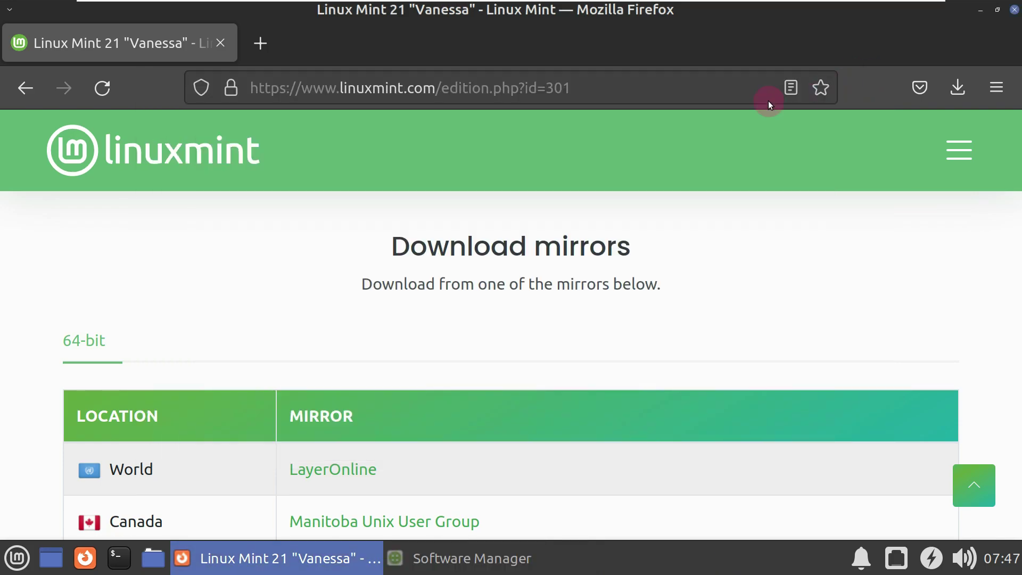
Go to youtube.com/9to5linux in the browser
{"action": "left_click", "coordinate": [483, 93]}
{"action": "type", "text": "y"}
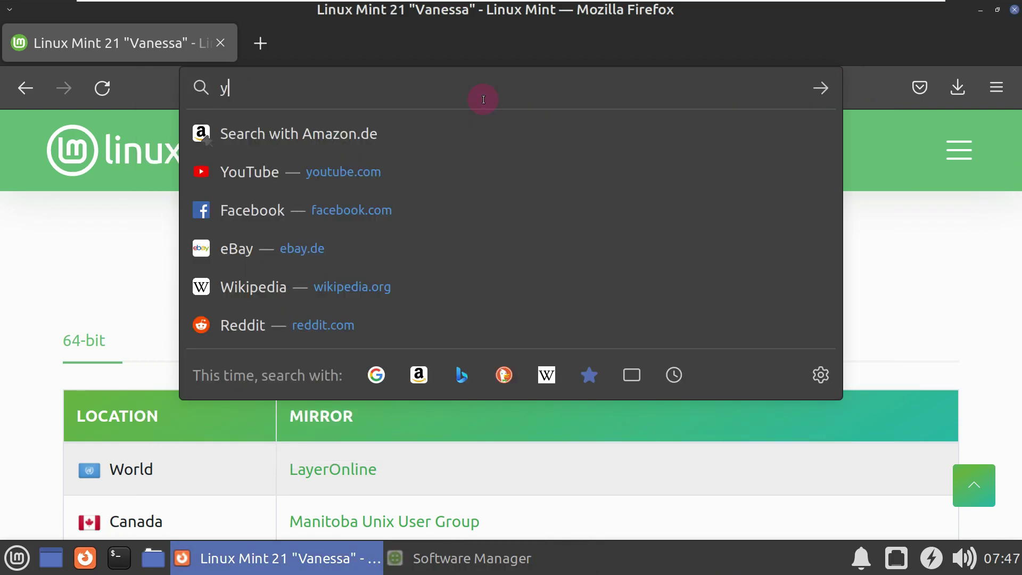
{"action": "type", "text": "outube"}
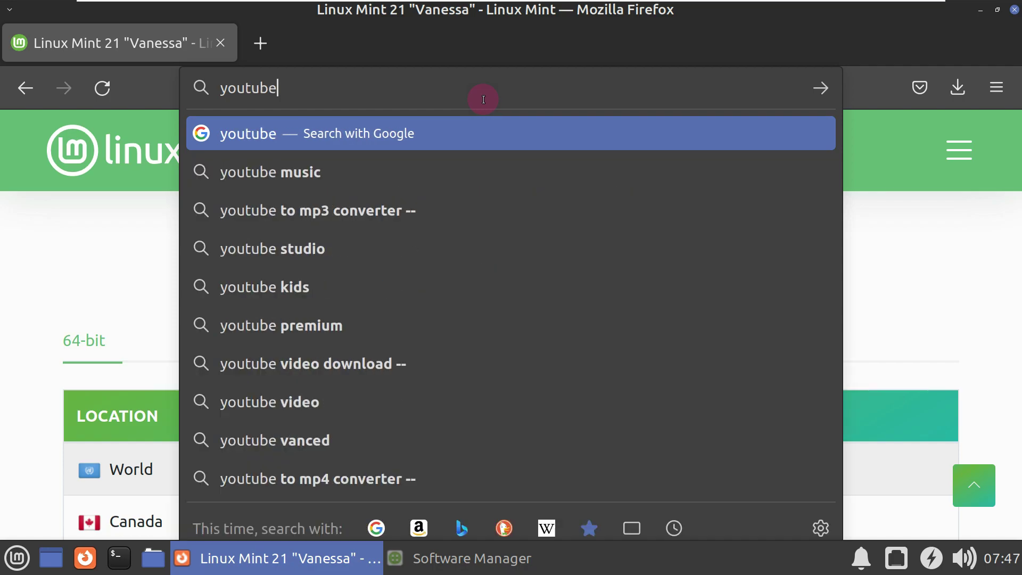
{"action": "type", "text": ".com/"}
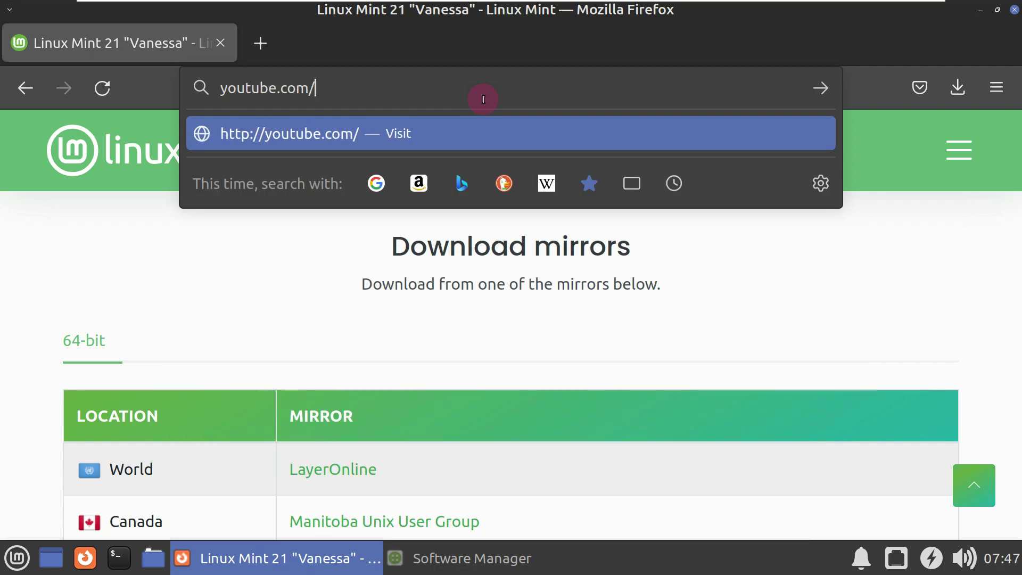
{"action": "type", "text": "9to5linux"}
{"action": "key", "text": "Return"}
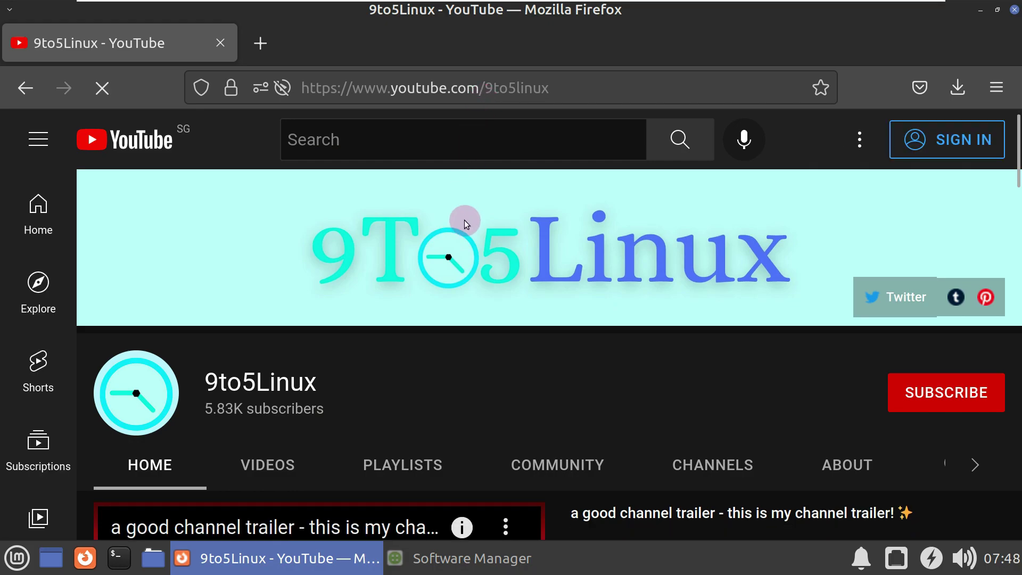
Open the 9to5Linux channel's About section and highlight the opening of its description about uploading videos daily
{"action": "scroll", "coordinate": [464, 219], "scroll_direction": "down", "scroll_amount": 5}
{"action": "scroll", "coordinate": [464, 238], "scroll_direction": "up", "scroll_amount": 2}
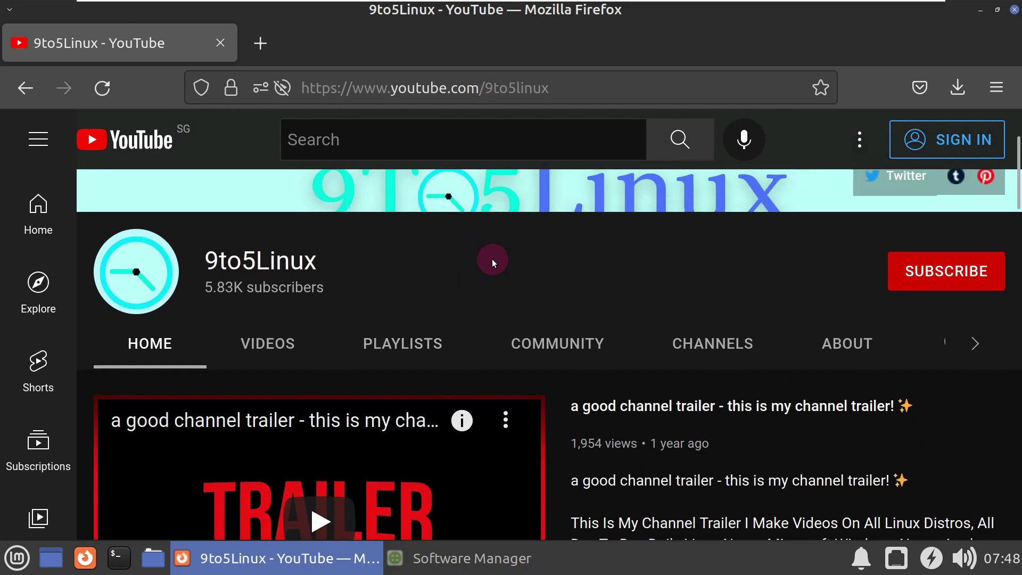
{"action": "left_click", "coordinate": [836, 359]}
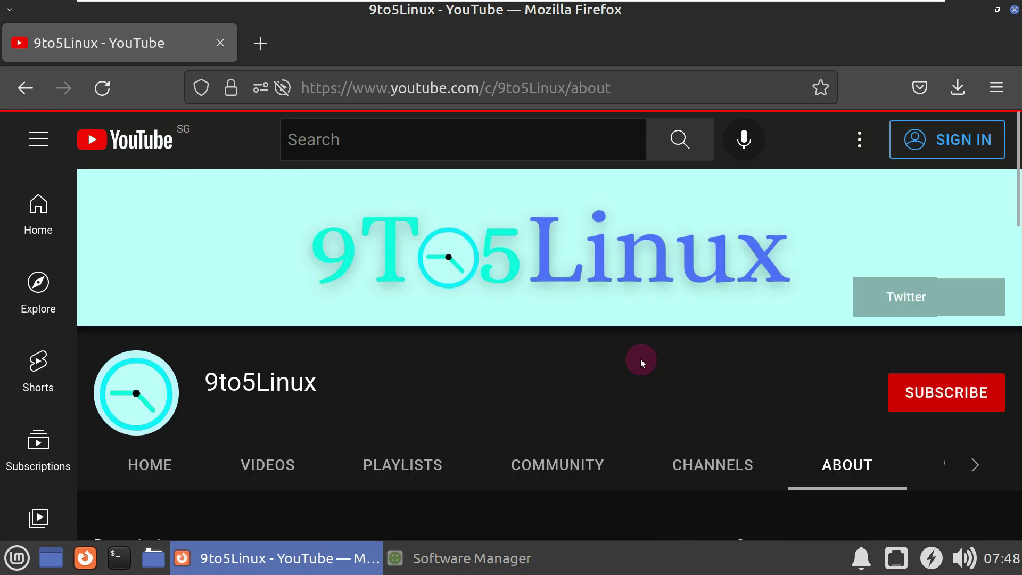
{"action": "scroll", "coordinate": [364, 393], "scroll_direction": "down", "scroll_amount": 2}
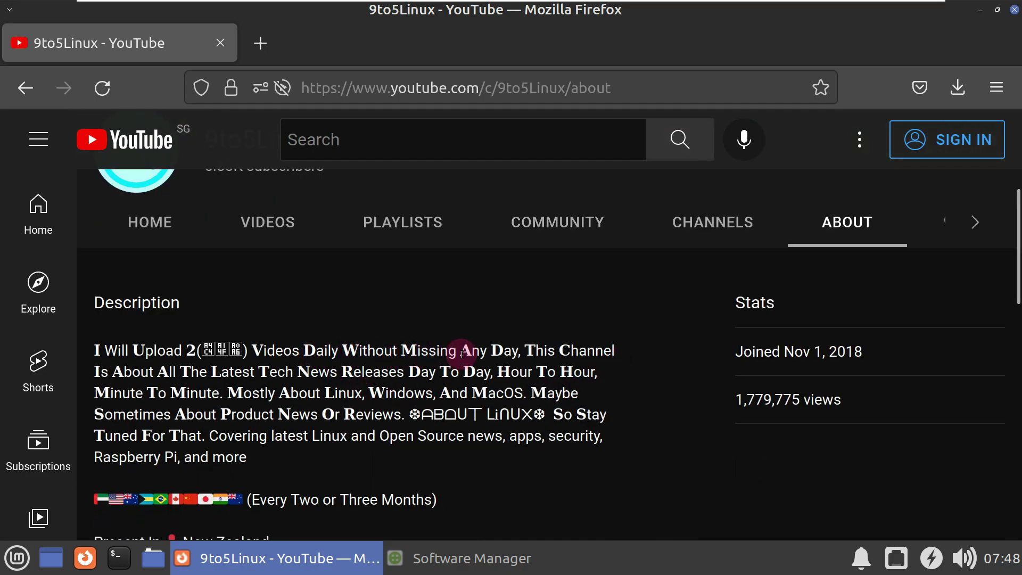
{"action": "left_click_drag", "start_coordinate": [517, 352], "coordinate": [97, 348]}
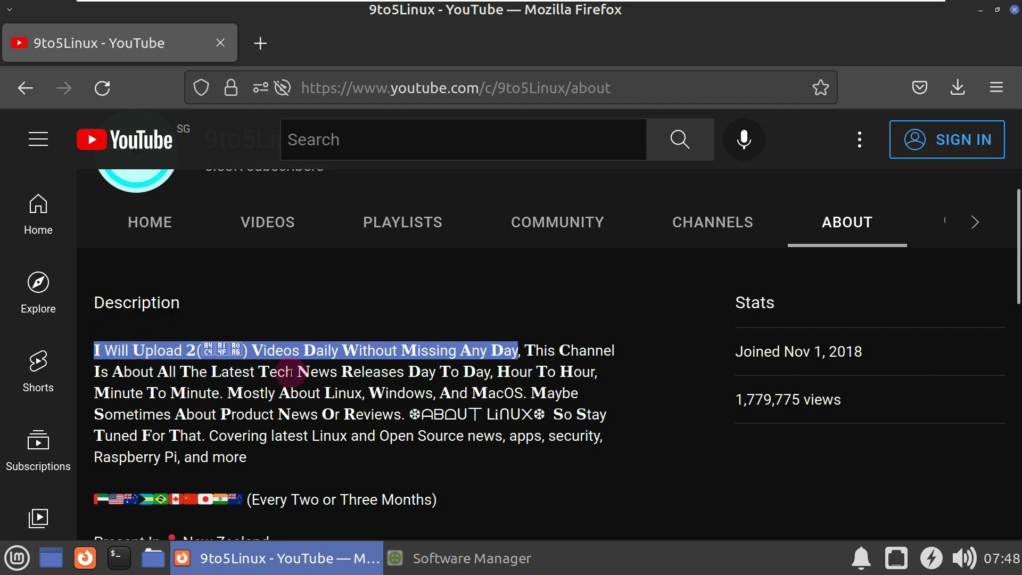
Highlight the subscribe, like and share line together with the weekly schedule in the channel description
{"action": "scroll", "coordinate": [303, 390], "scroll_direction": "down", "scroll_amount": 5}
{"action": "scroll", "coordinate": [310, 390], "scroll_direction": "down", "scroll_amount": 2}
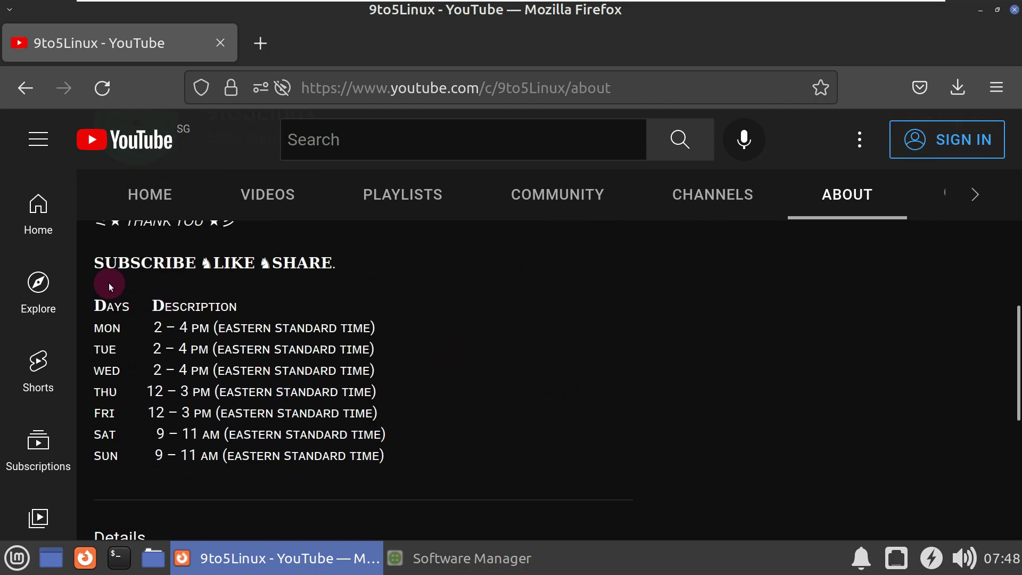
{"action": "left_click_drag", "start_coordinate": [96, 261], "coordinate": [392, 460]}
Search within the 9to5Linux channel for "linux mint 21"
{"action": "scroll", "coordinate": [700, 420], "scroll_direction": "up", "scroll_amount": 10}
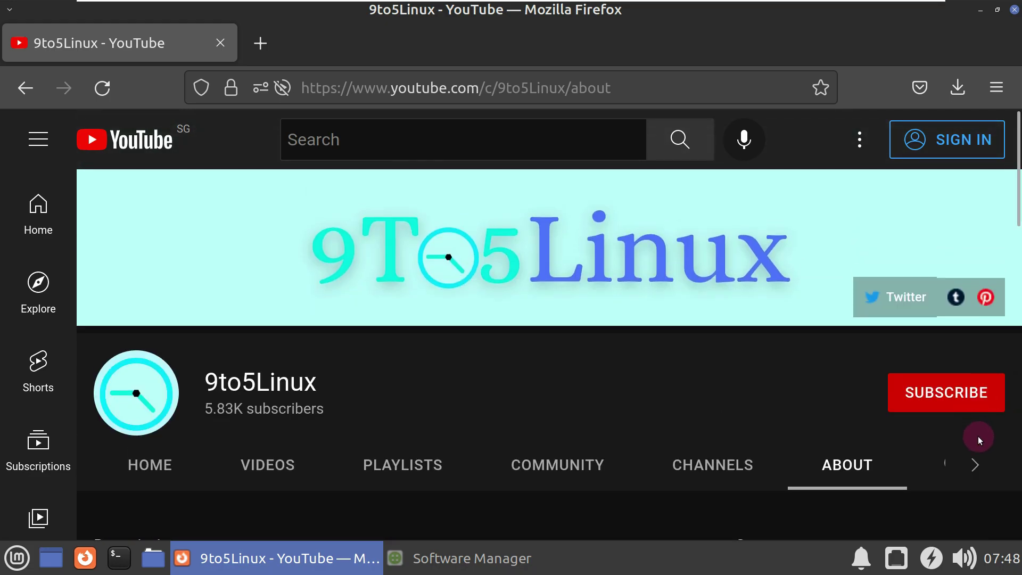
{"action": "left_click", "coordinate": [975, 464]}
{"action": "left_click", "coordinate": [633, 464]}
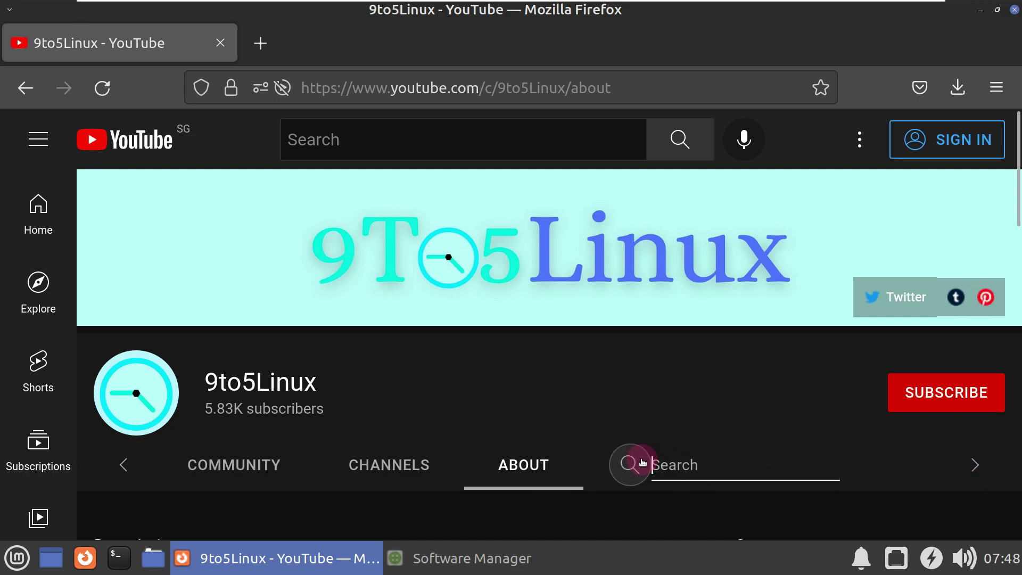
{"action": "type", "text": "linux mint 21"}
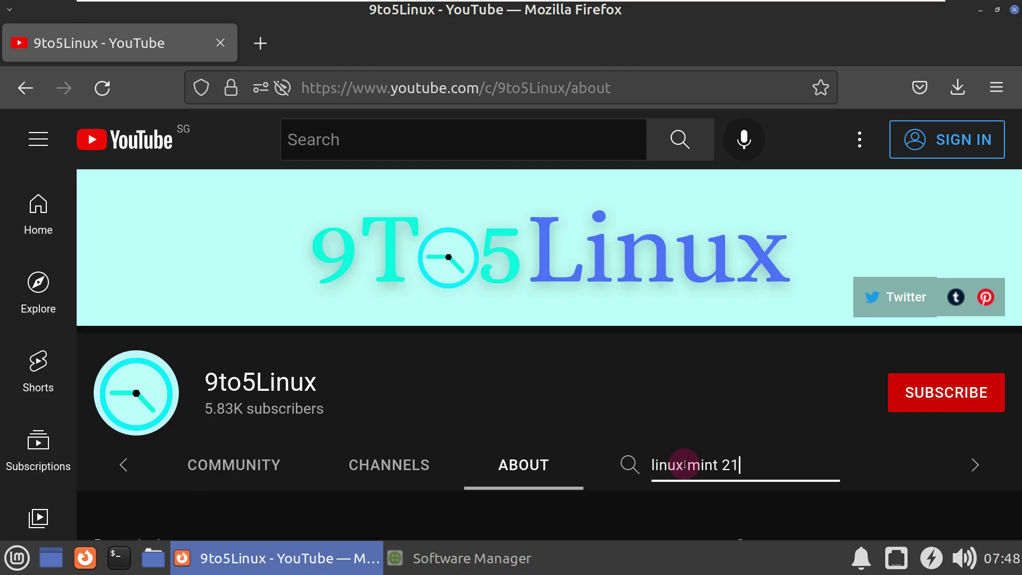
{"action": "key", "text": "Return"}
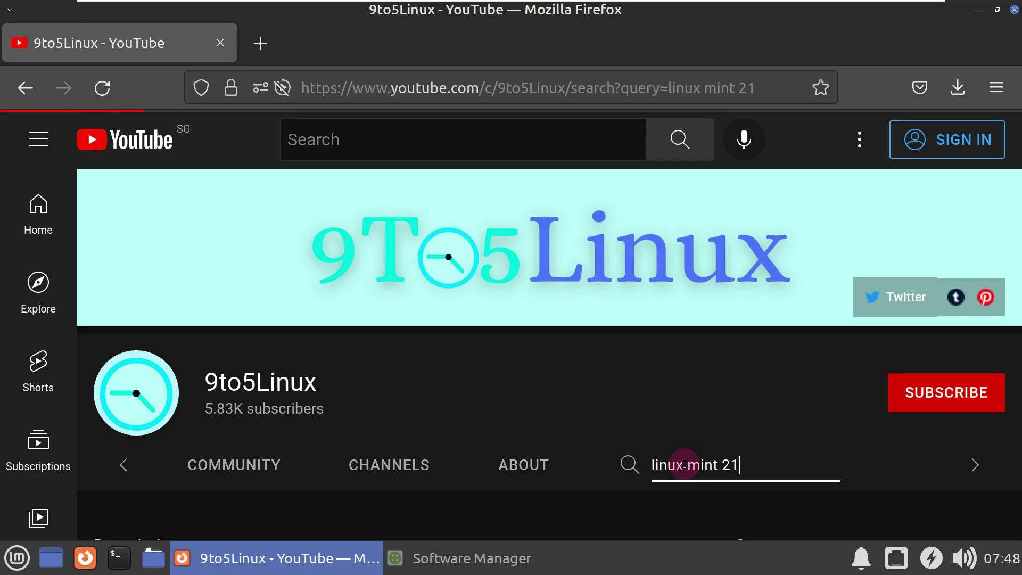
Look through the channel's Linux Mint 21 video results, then return to the top of the channel page
{"action": "scroll", "coordinate": [686, 468], "scroll_direction": "down", "scroll_amount": 2}
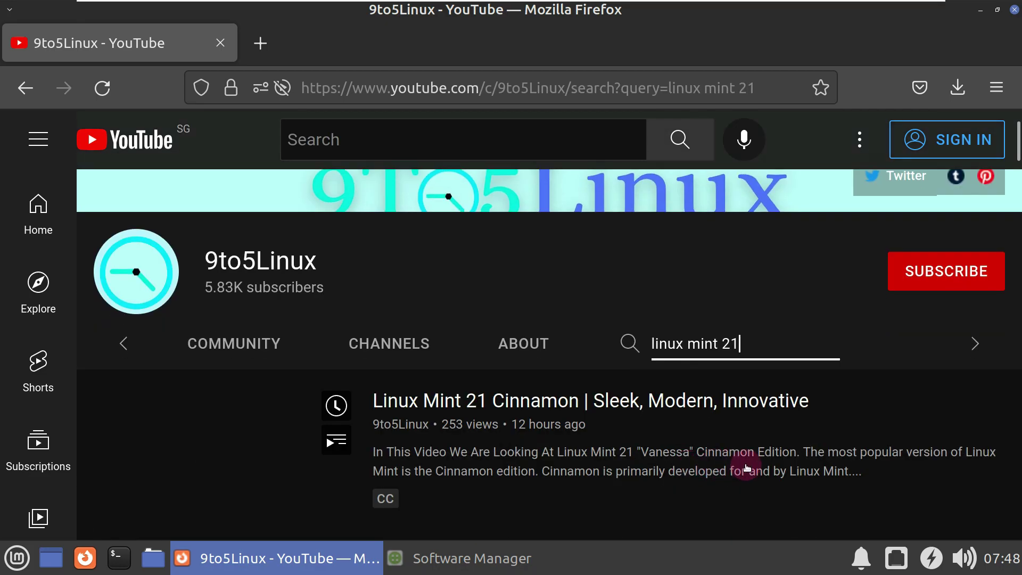
{"action": "scroll", "coordinate": [941, 474], "scroll_direction": "down", "scroll_amount": 2}
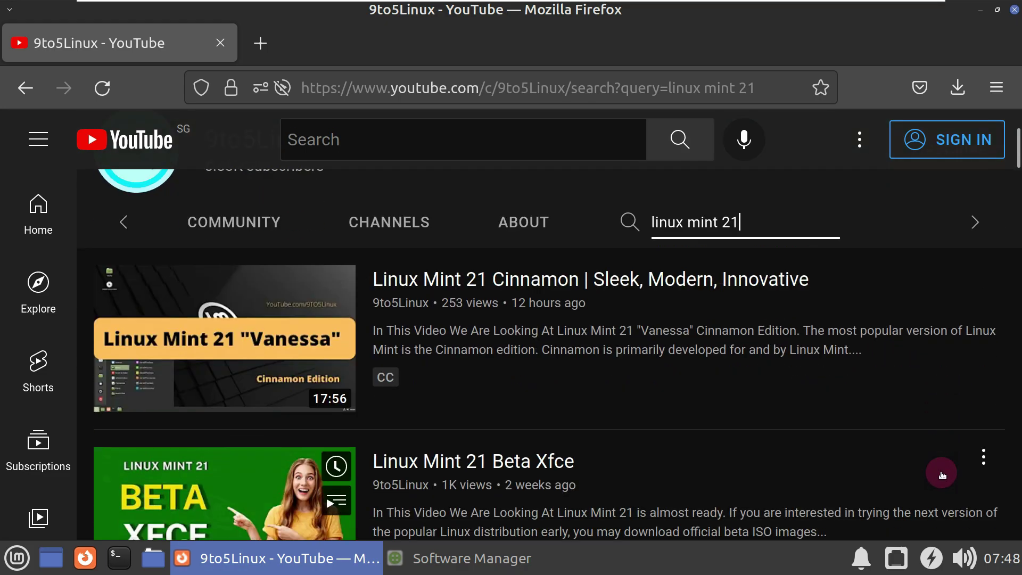
{"action": "scroll", "coordinate": [970, 455], "scroll_direction": "down", "scroll_amount": 4}
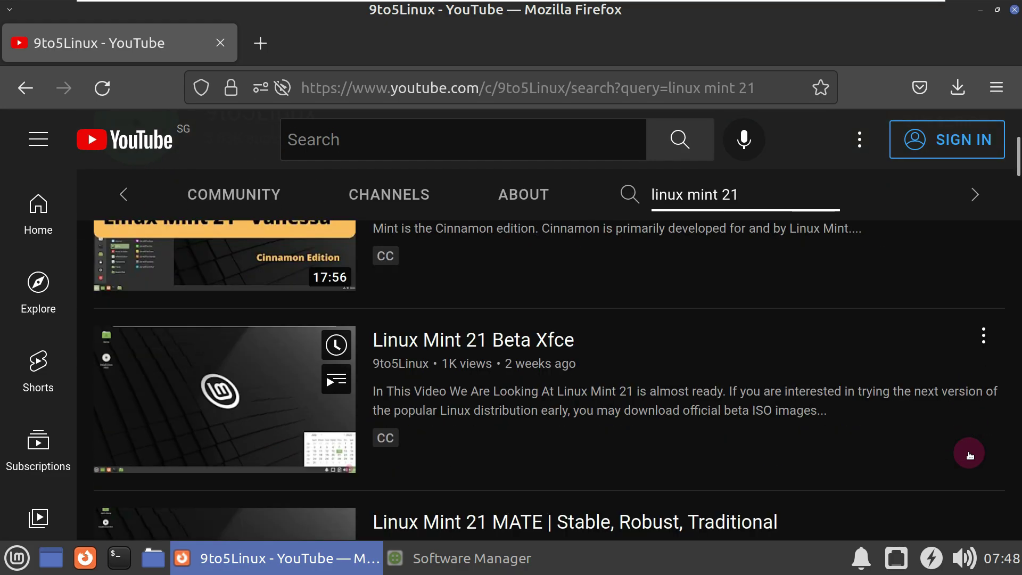
{"action": "scroll", "coordinate": [969, 455], "scroll_direction": "up", "scroll_amount": 2}
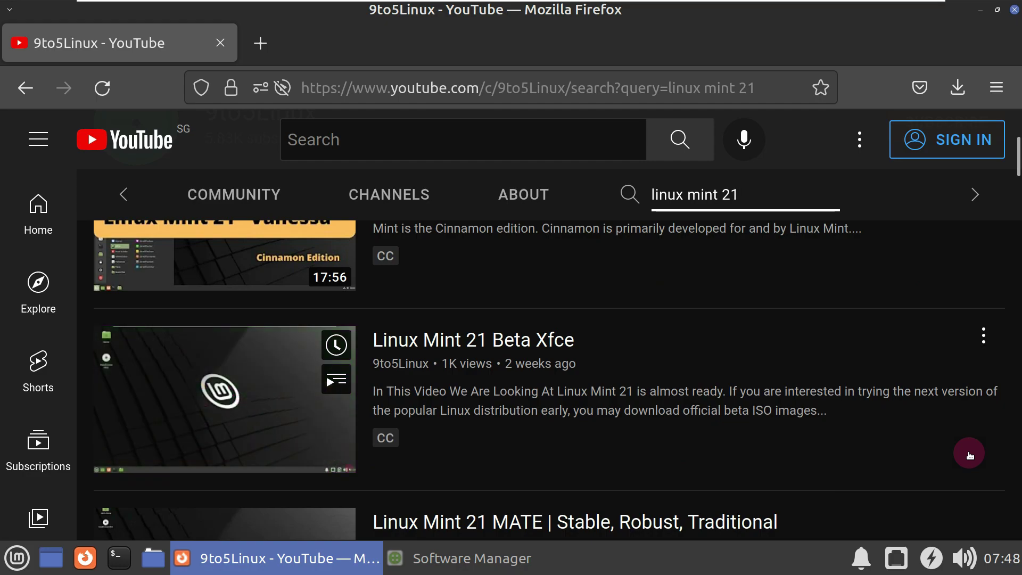
{"action": "scroll", "coordinate": [970, 455], "scroll_direction": "down", "scroll_amount": 4}
{"action": "scroll", "coordinate": [969, 455], "scroll_direction": "down", "scroll_amount": 8}
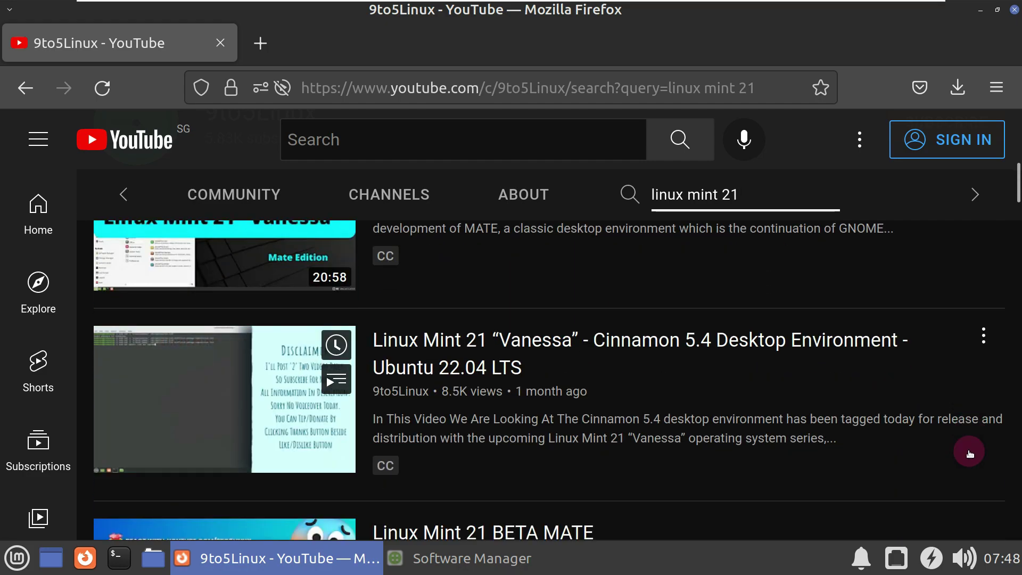
{"action": "scroll", "coordinate": [969, 454], "scroll_direction": "down", "scroll_amount": 13}
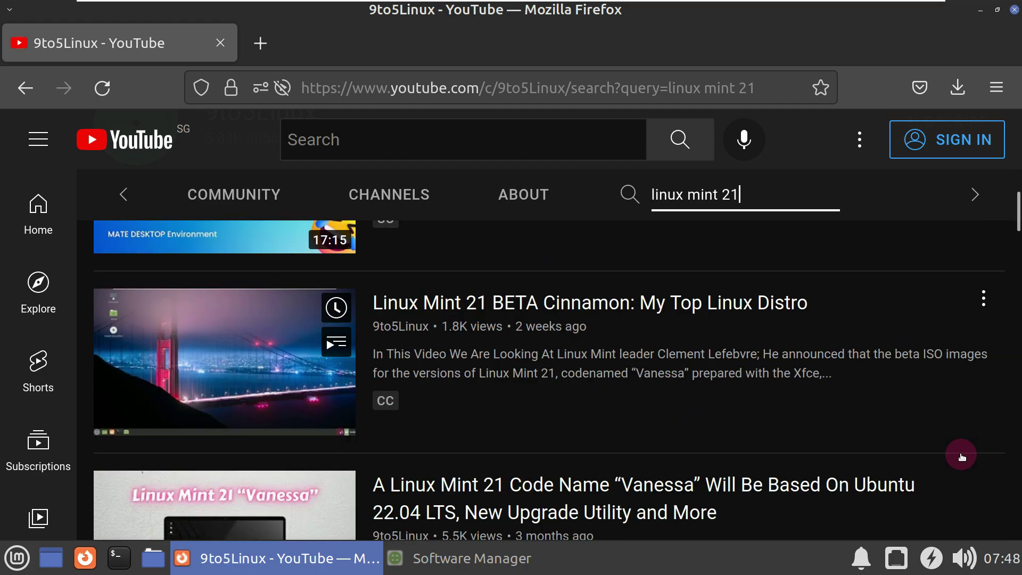
{"action": "scroll", "coordinate": [960, 453], "scroll_direction": "up", "scroll_amount": 20}
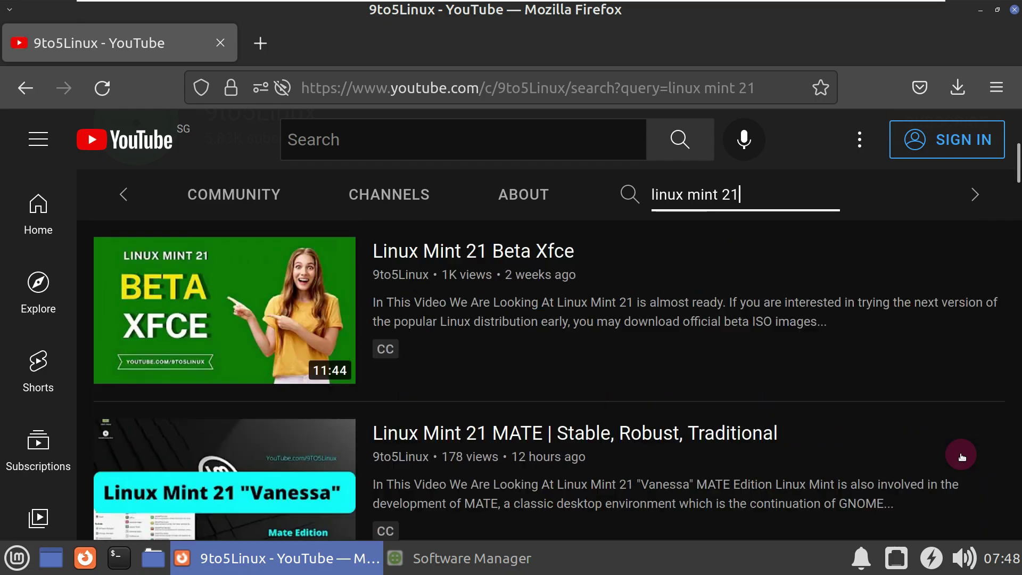
Open the 9to5Linux channel's subscribe prompt, dismiss it and close the browser window
{"action": "left_click", "coordinate": [931, 405]}
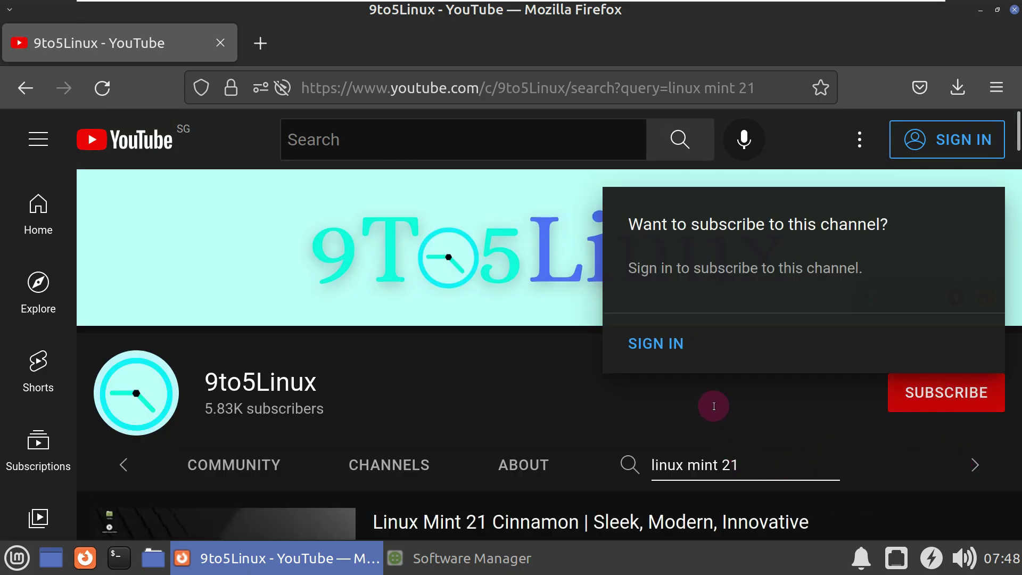
{"action": "left_click", "coordinate": [474, 358]}
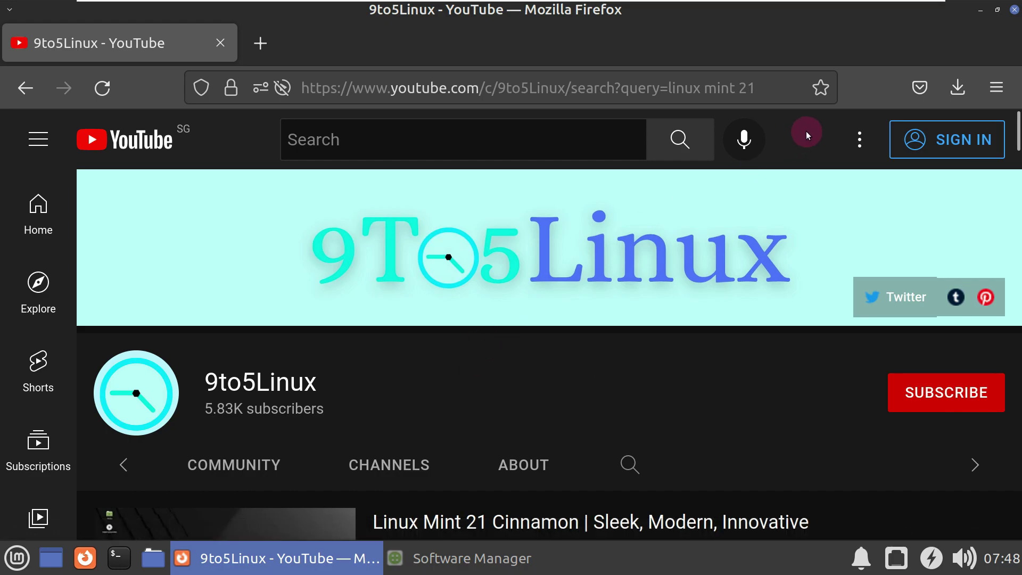
{"action": "left_click", "coordinate": [1015, 16]}
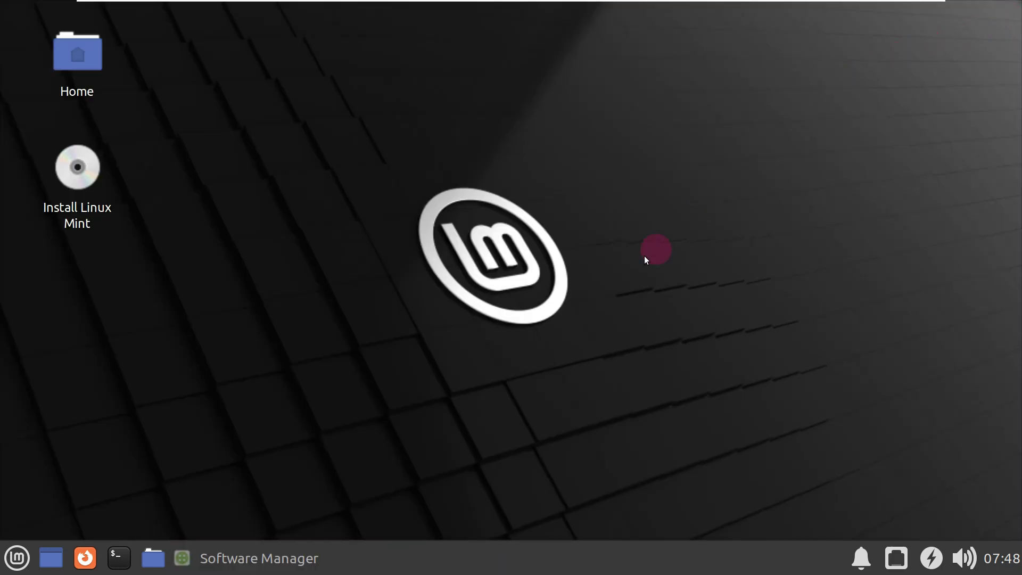
Switch to Software Manager, reposition its window so the search field is reachable and search for "libreoffice"
{"action": "left_click", "coordinate": [248, 553]}
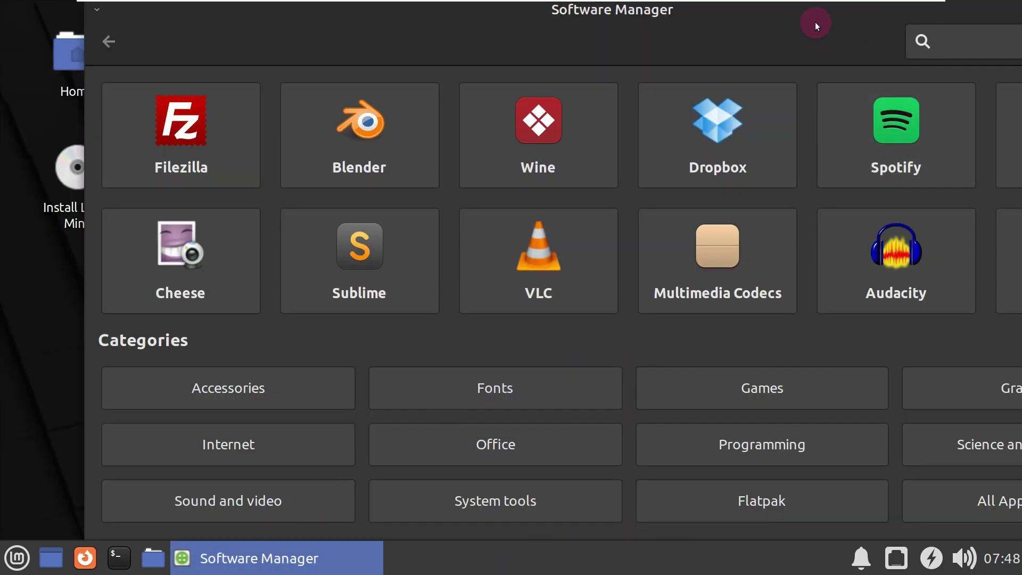
{"action": "left_click_drag", "start_coordinate": [813, 21], "coordinate": [686, 104]}
{"action": "left_click_drag", "start_coordinate": [783, 103], "coordinate": [719, 105]}
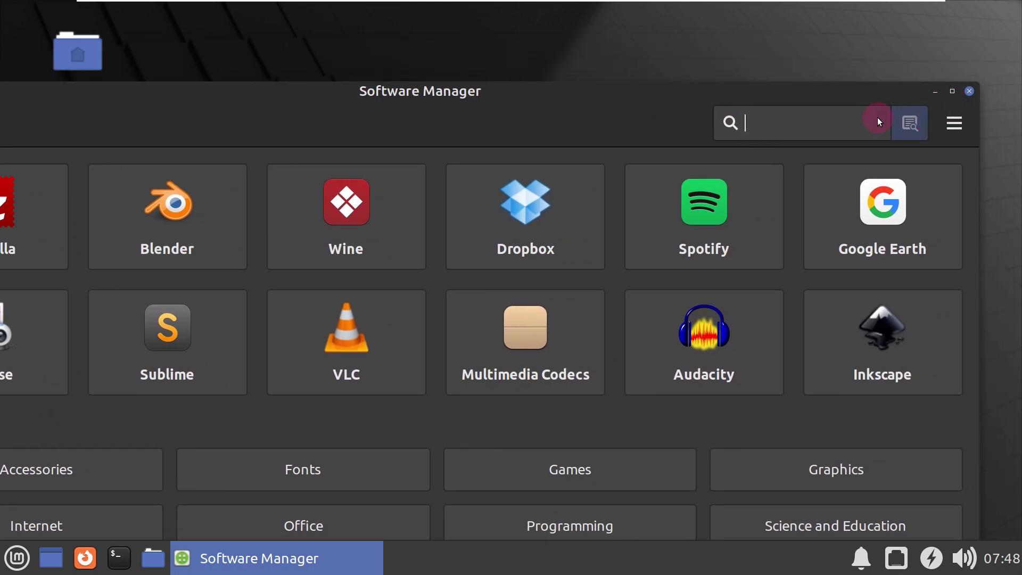
{"action": "left_click_drag", "start_coordinate": [634, 111], "coordinate": [695, 70]}
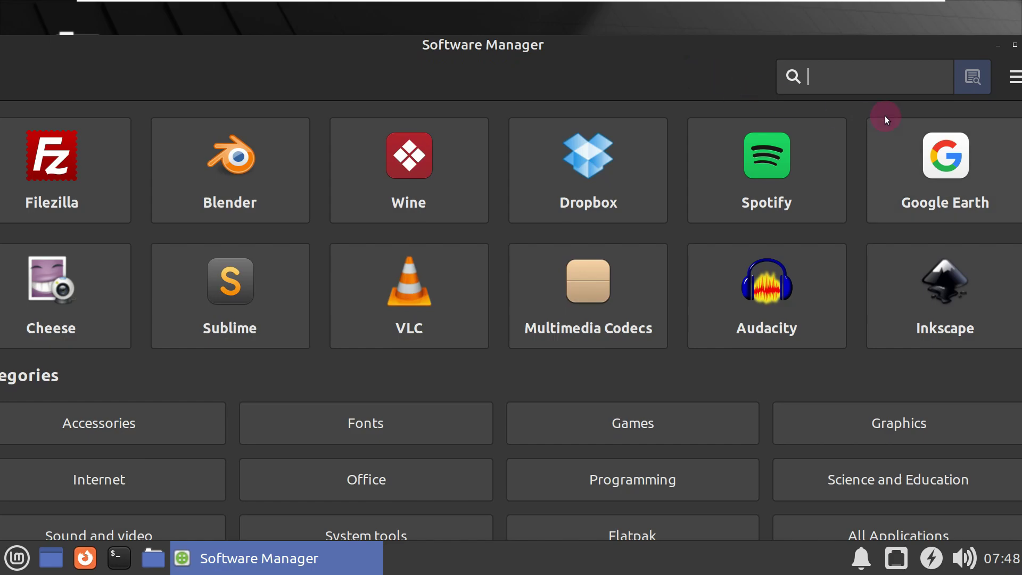
{"action": "type", "text": "libreoffice"}
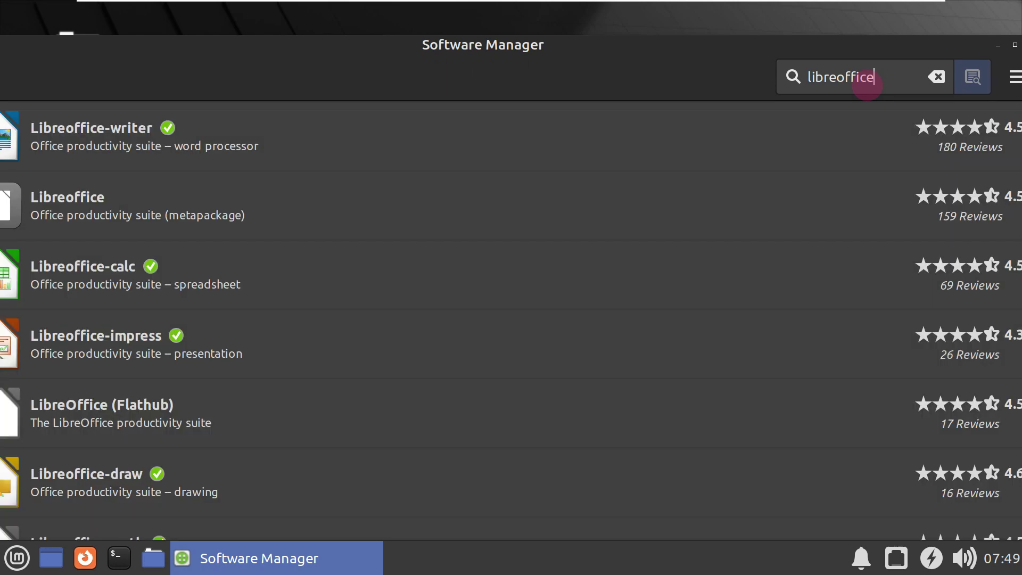
Reposition the window to show the result names and view the package details and reviews of Libreoffice-calc
{"action": "left_click_drag", "start_coordinate": [500, 54], "coordinate": [557, 53]}
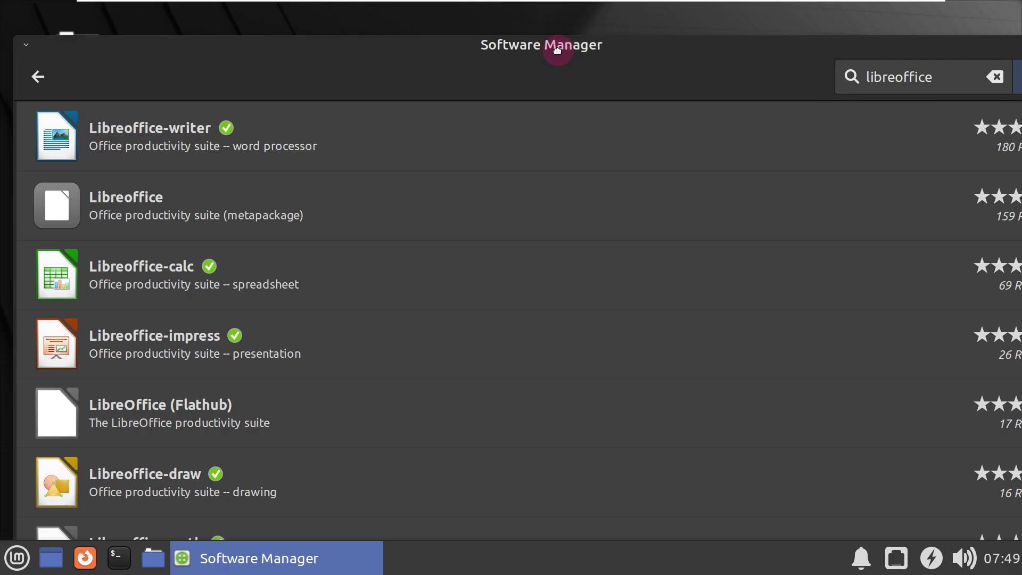
{"action": "scroll", "coordinate": [357, 430], "scroll_direction": "down", "scroll_amount": 3}
{"action": "scroll", "coordinate": [356, 430], "scroll_direction": "up", "scroll_amount": 3}
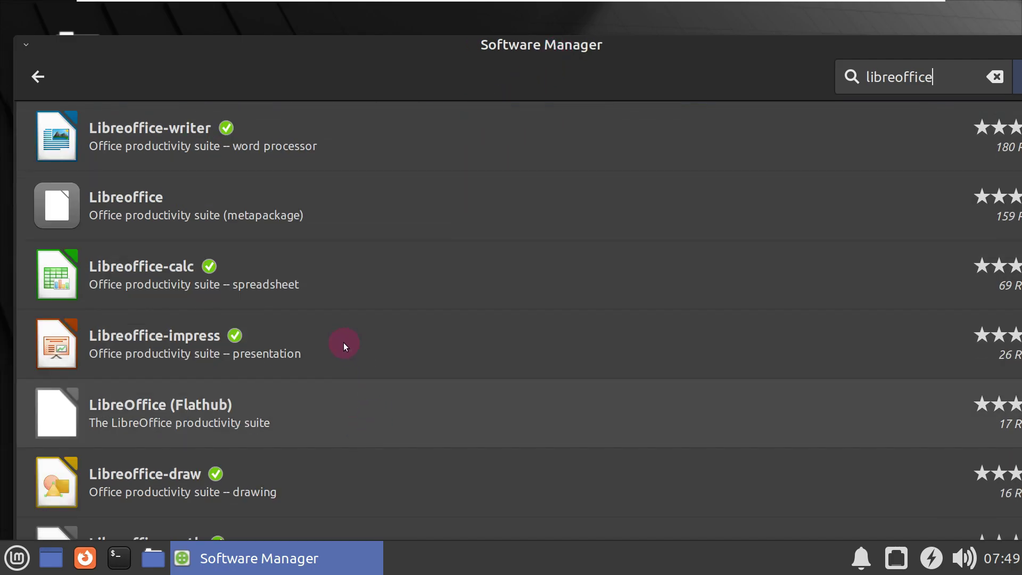
{"action": "left_click", "coordinate": [290, 273]}
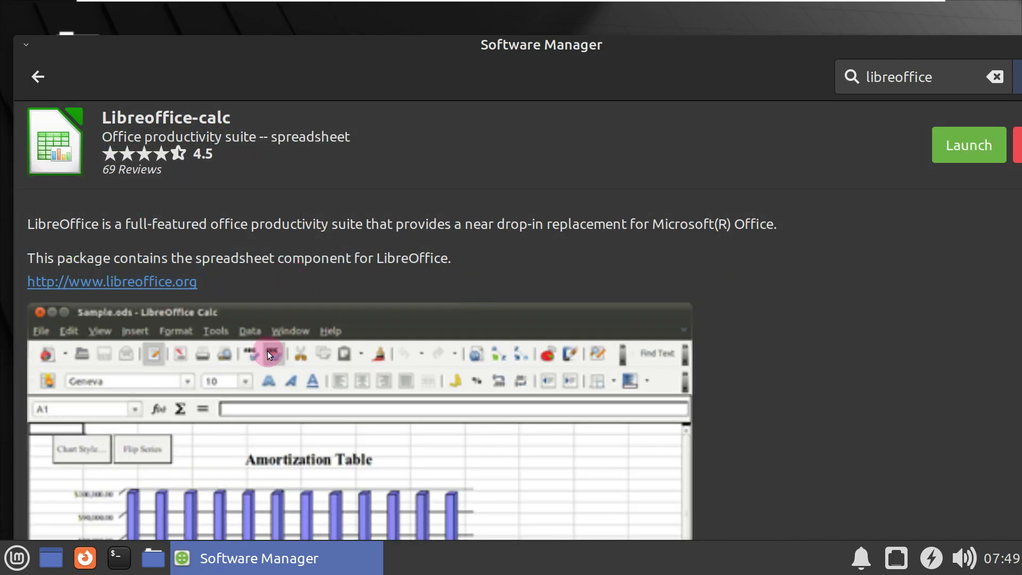
{"action": "scroll", "coordinate": [308, 342], "scroll_direction": "down", "scroll_amount": 10}
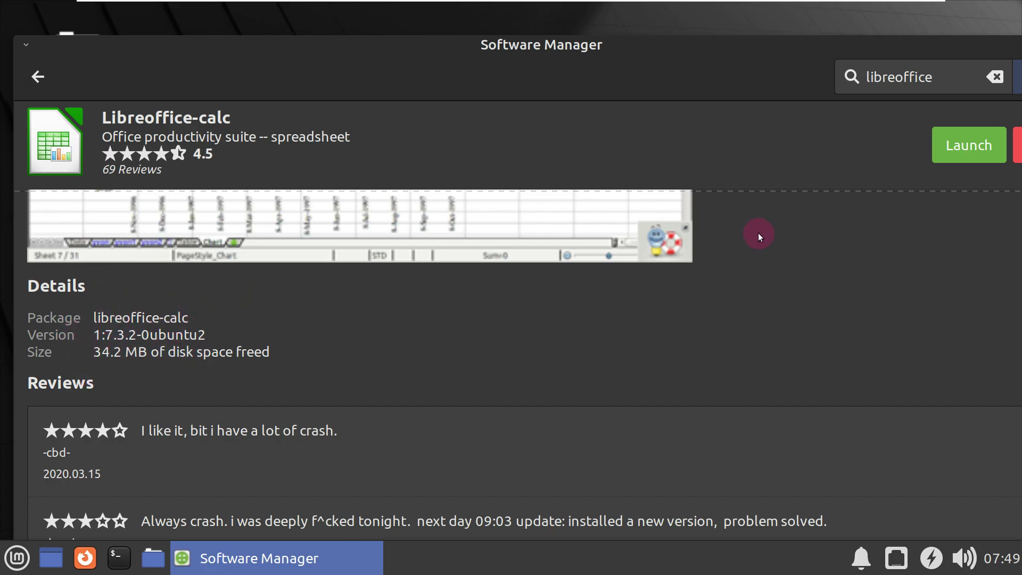
Search for "vlc", view the package details of the VLC entry and return to the results
{"action": "left_click_drag", "start_coordinate": [948, 78], "coordinate": [863, 78]}
{"action": "type", "text": "vlc"}
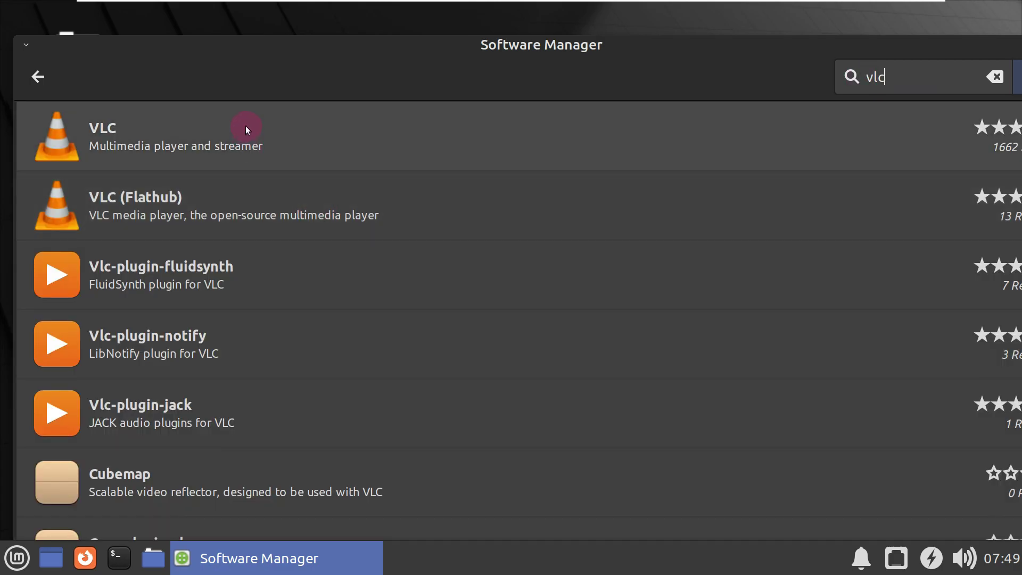
{"action": "left_click", "coordinate": [403, 126]}
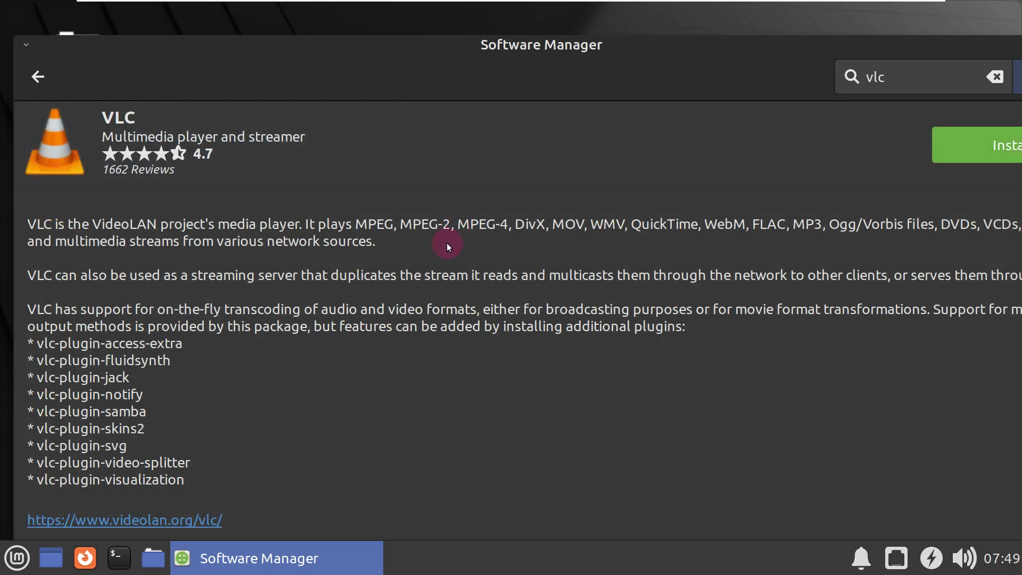
{"action": "scroll", "coordinate": [446, 243], "scroll_direction": "down", "scroll_amount": 5}
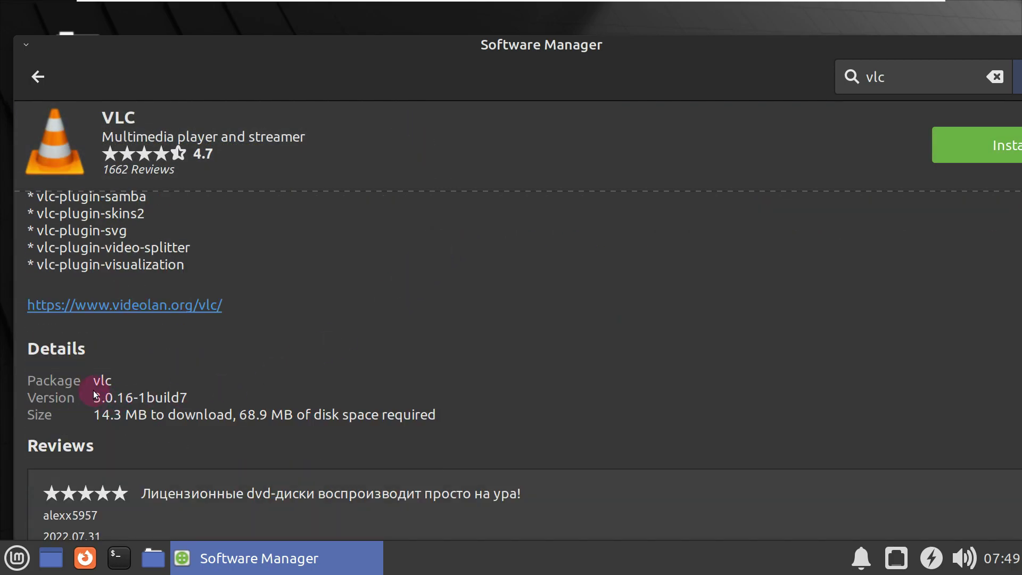
{"action": "left_click", "coordinate": [33, 74]}
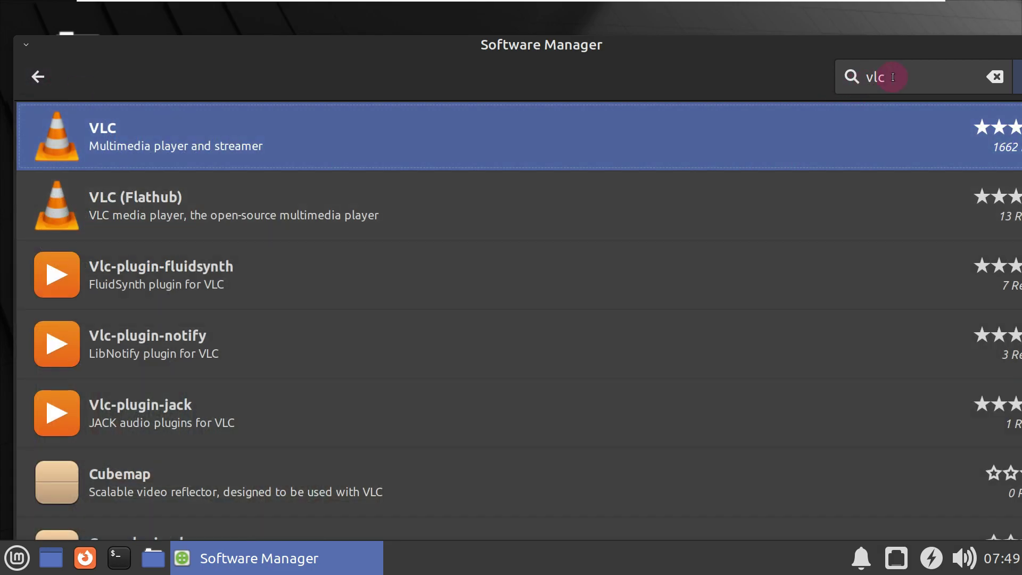
Search for "thunderbird" and open the Thunderbird email client's page to view its package details
{"action": "left_click_drag", "start_coordinate": [891, 78], "coordinate": [851, 77]}
{"action": "type", "text": "thu"}
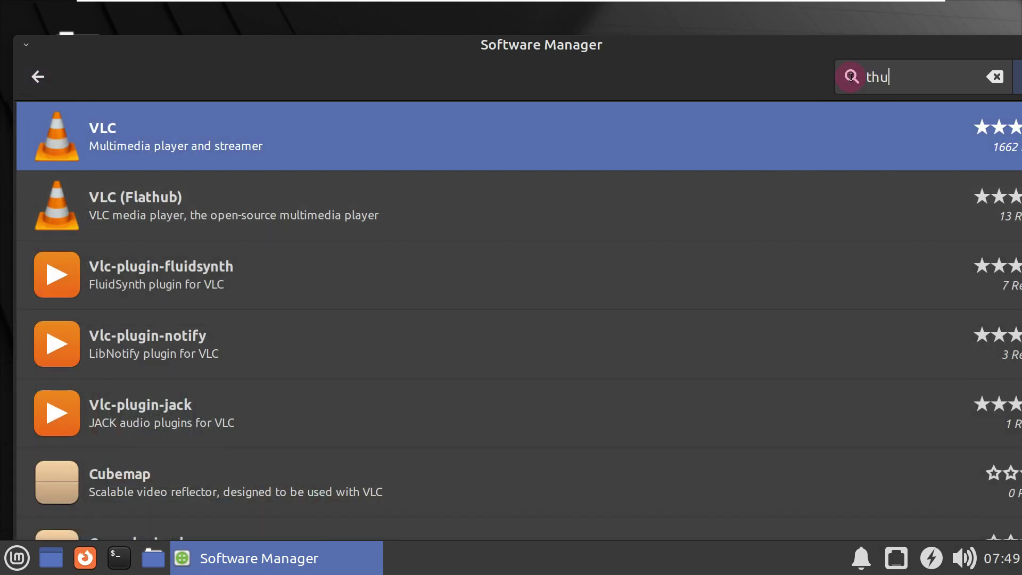
{"action": "type", "text": "nderbird"}
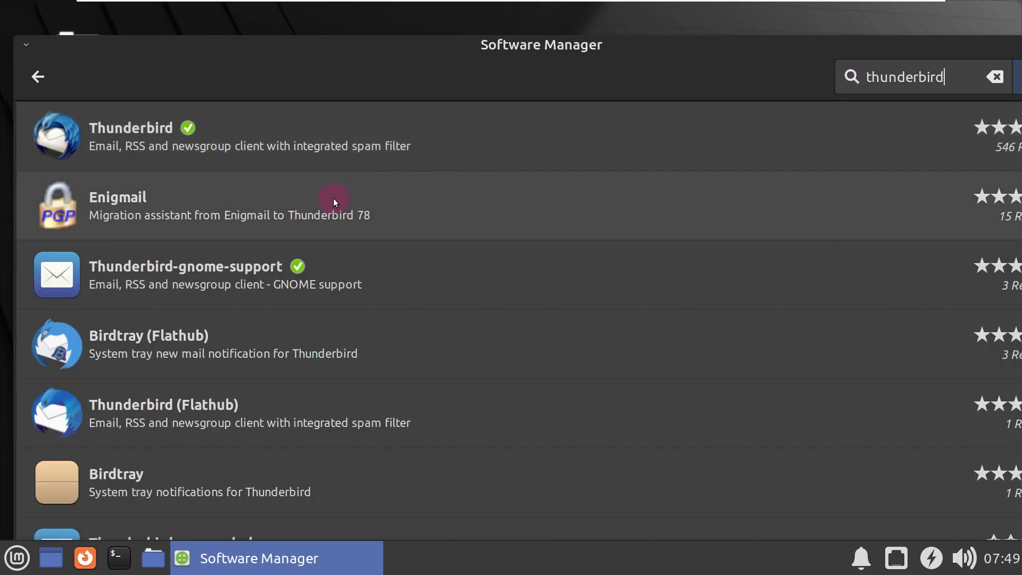
{"action": "left_click", "coordinate": [264, 142]}
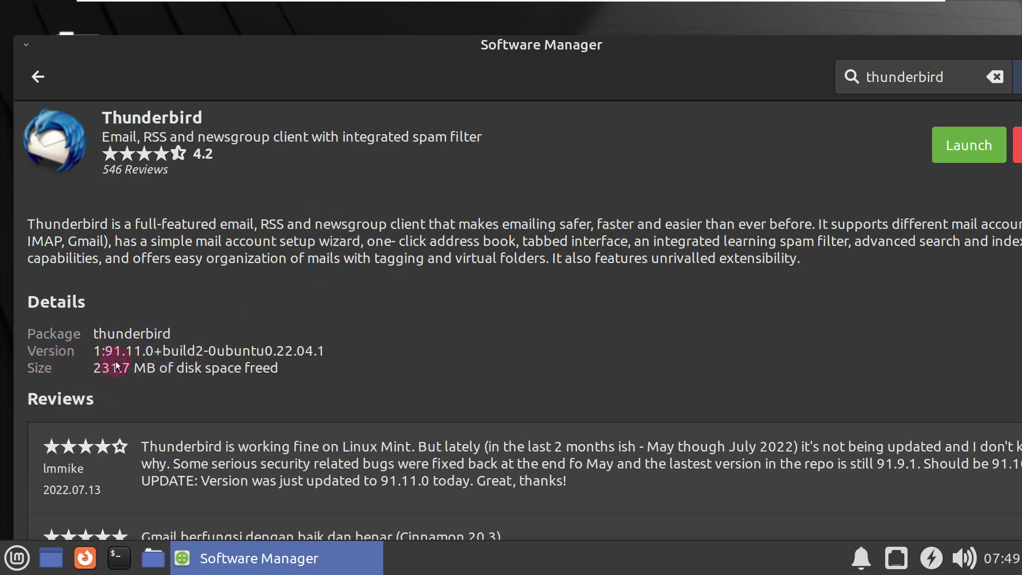
Search for "hyp" and view the package details of the Hypnotix IPTV player
{"action": "left_click_drag", "start_coordinate": [945, 77], "coordinate": [860, 82]}
{"action": "key", "text": "BackSpace"}
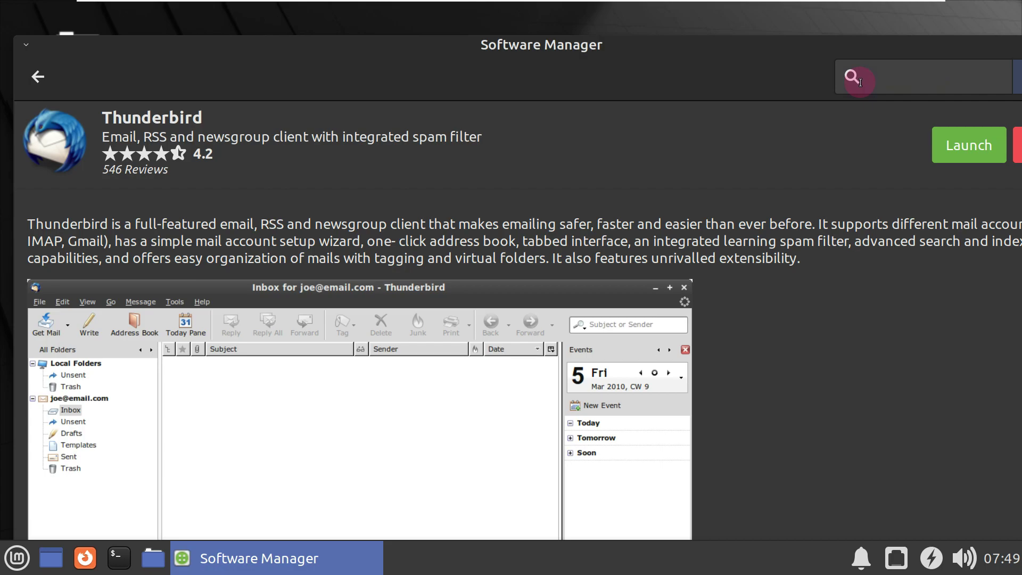
{"action": "type", "text": "hyp"}
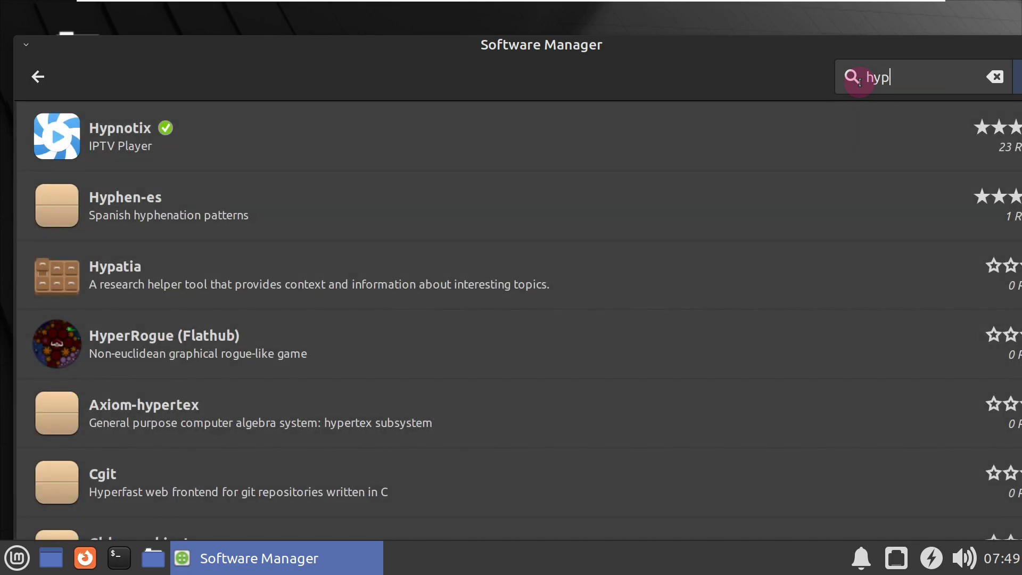
{"action": "left_click", "coordinate": [531, 140]}
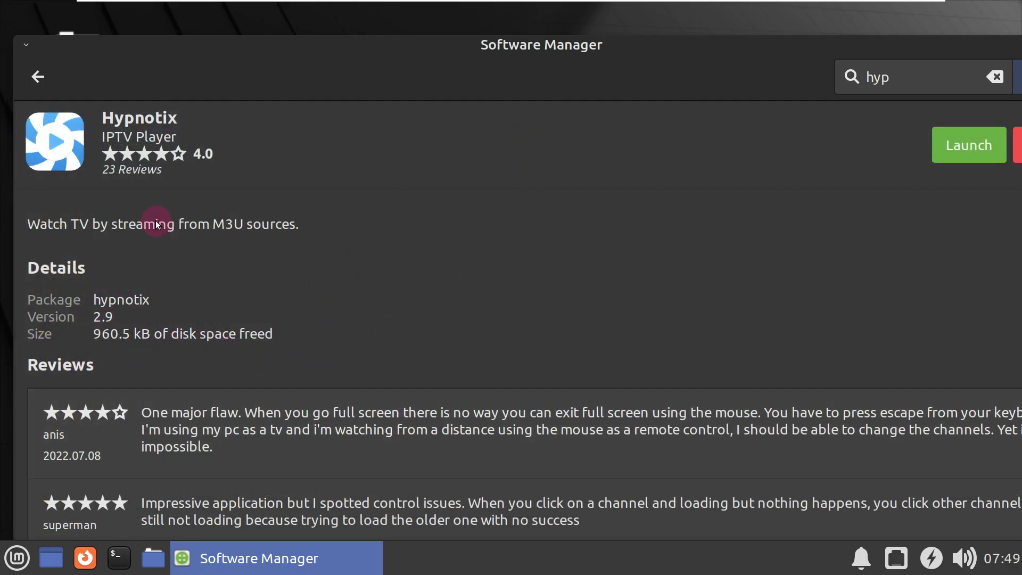
{"action": "scroll", "coordinate": [460, 314], "scroll_direction": "down", "scroll_amount": 5}
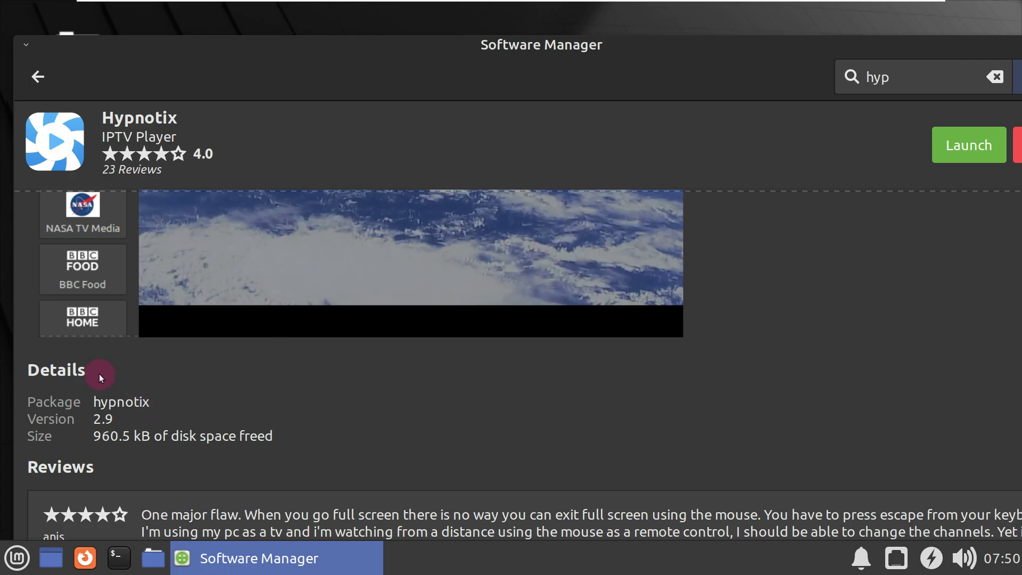
Clear the package search and look through the Settings, Office and Multimedia categories of the installed applications
{"action": "left_click", "coordinate": [836, 83]}
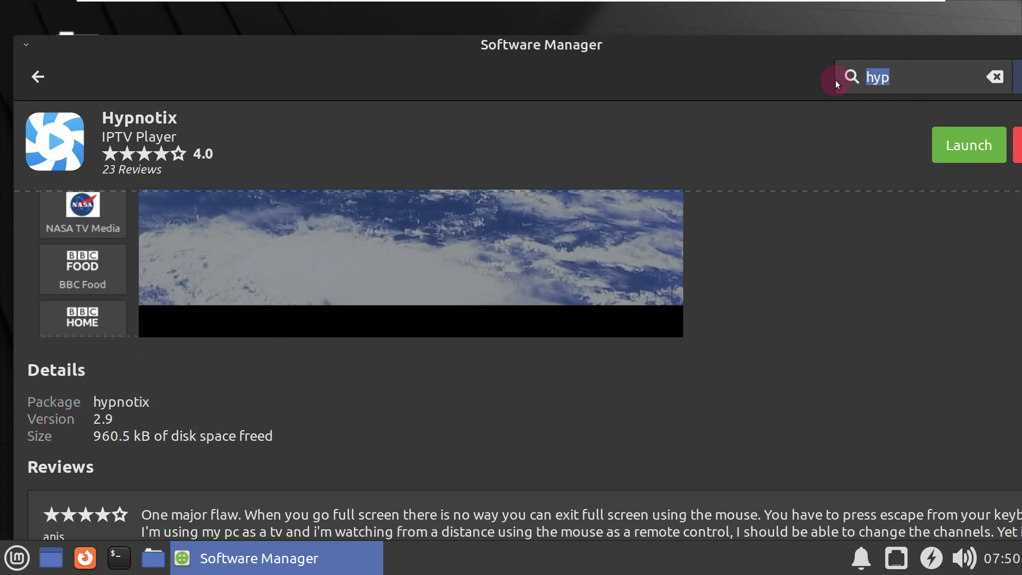
{"action": "key", "text": "BackSpace"}
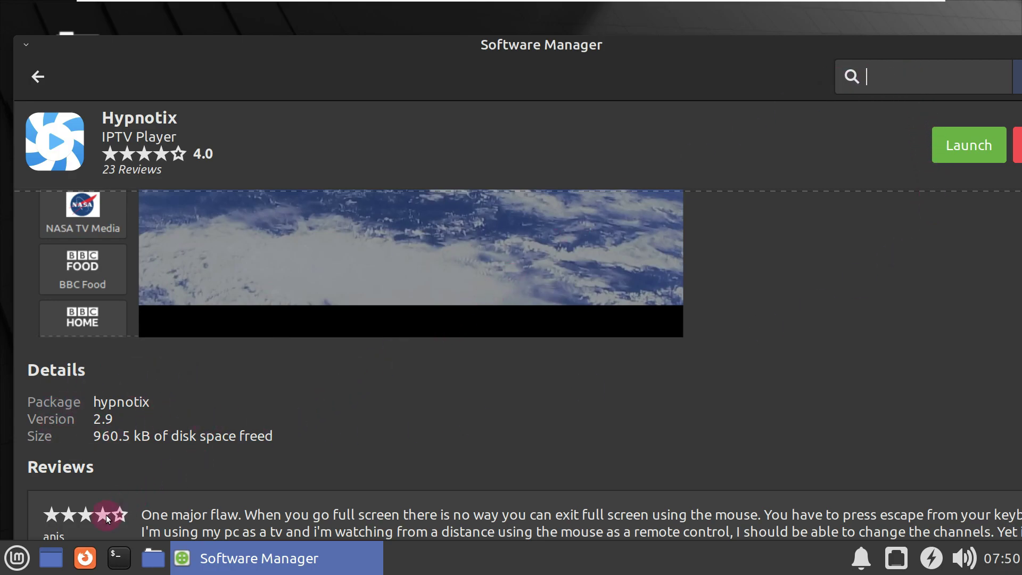
{"action": "left_click", "coordinate": [21, 557]}
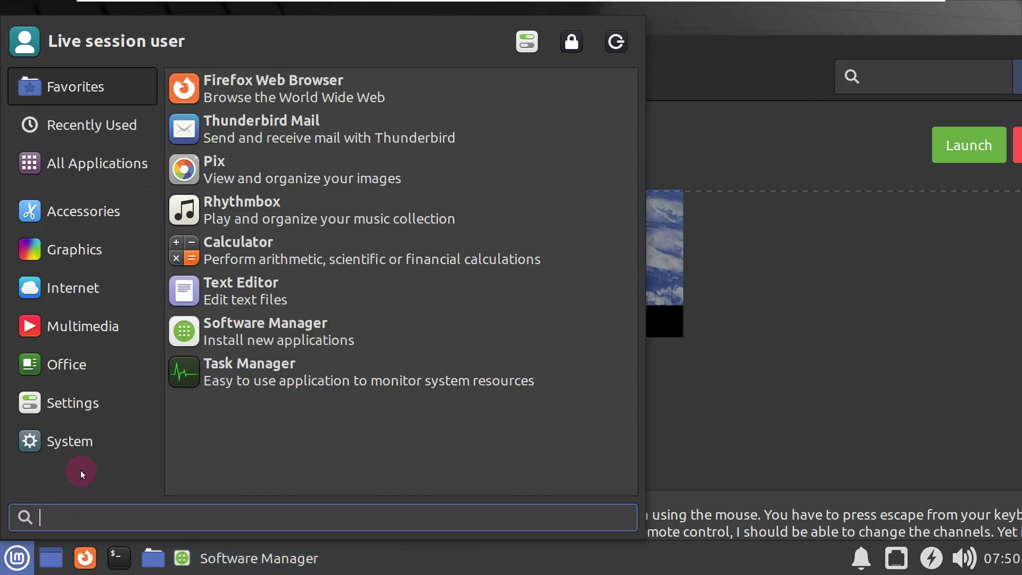
{"action": "mouse_move", "coordinate": [95, 415]}
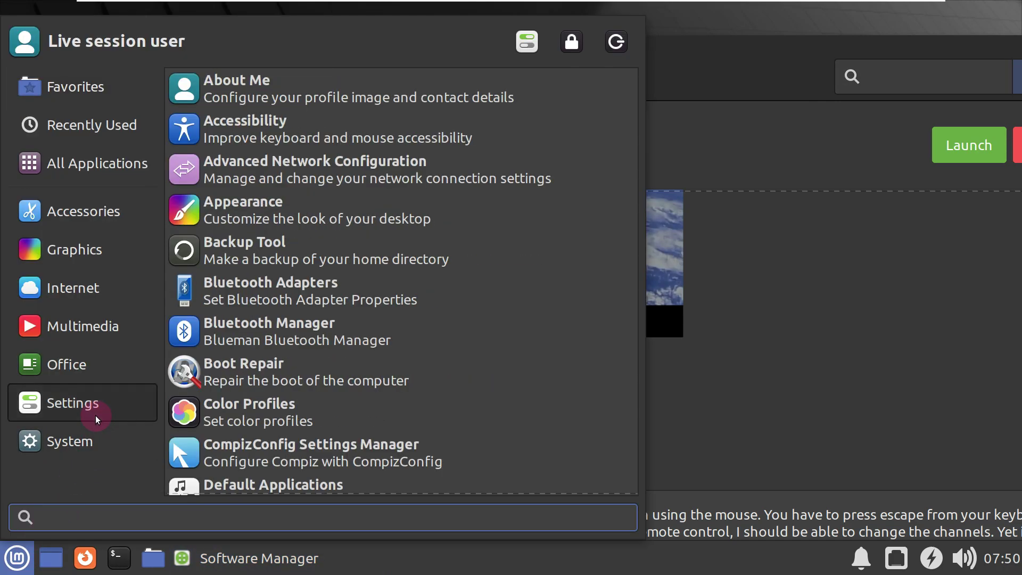
{"action": "mouse_move", "coordinate": [93, 375]}
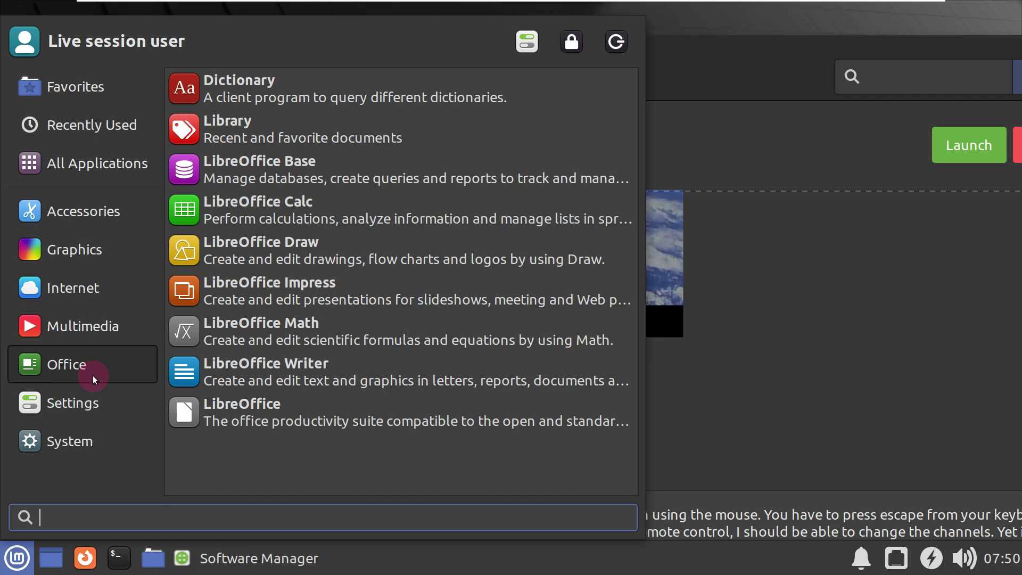
{"action": "mouse_move", "coordinate": [97, 335]}
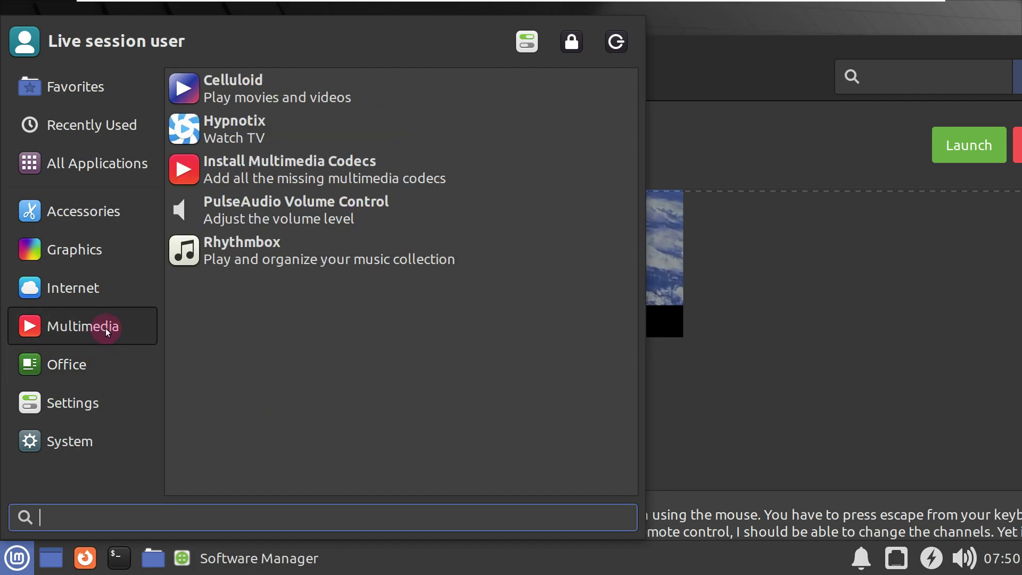
Search Software Manager for "rhy" and view the package details of the Rhythmbox music player
{"action": "left_click", "coordinate": [935, 78]}
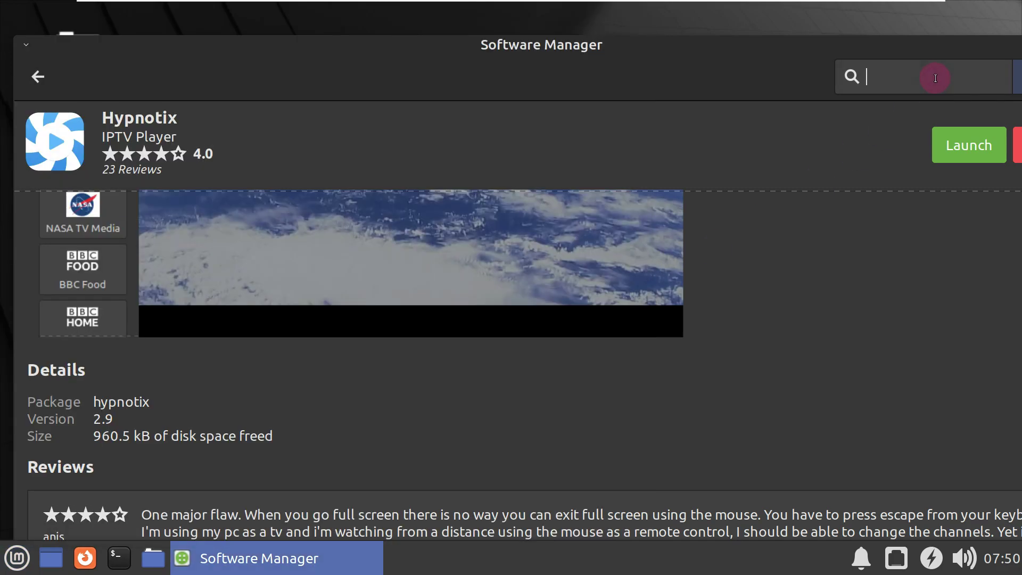
{"action": "type", "text": "rhy"}
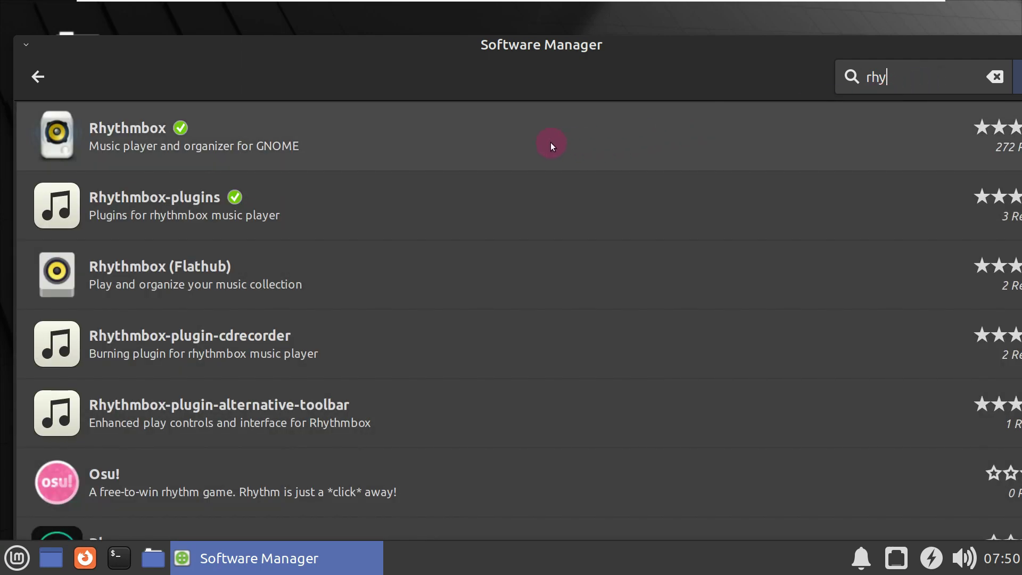
{"action": "left_click", "coordinate": [515, 139]}
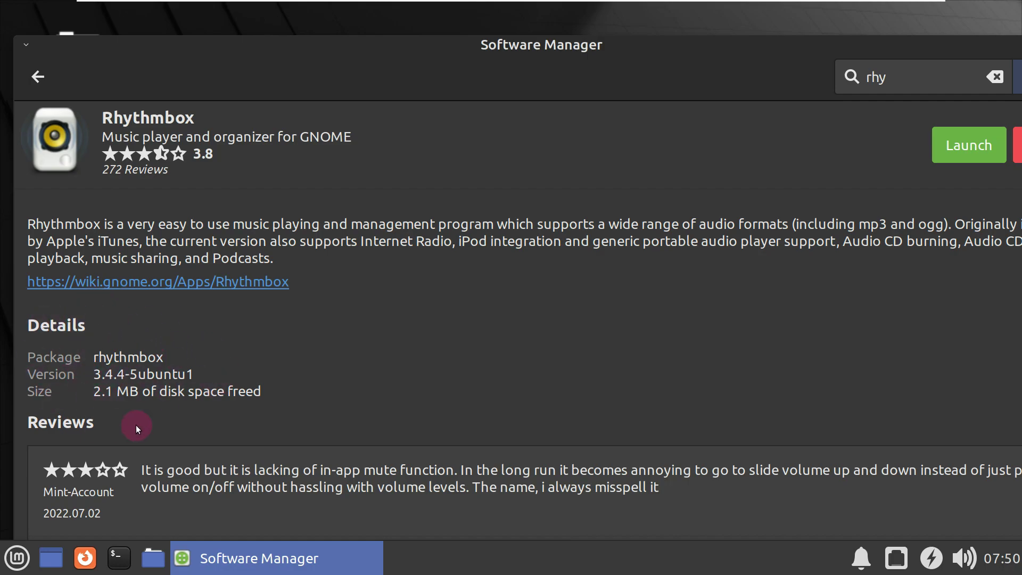
Search for "cell", view the package details of the Celluloid entry for mpv, and close Software Manager
{"action": "left_click", "coordinate": [854, 79]}
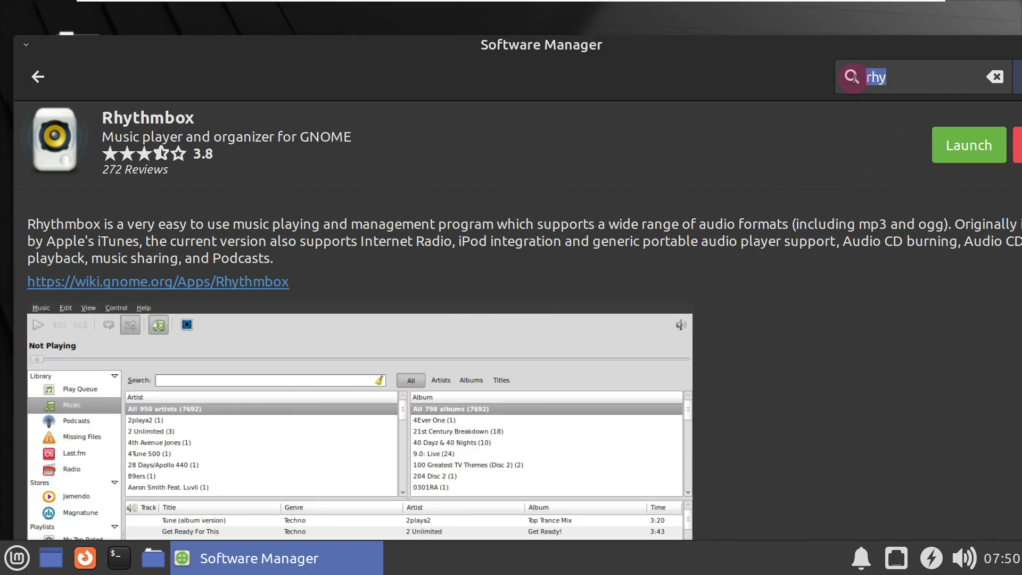
{"action": "key", "text": "BackSpace"}
{"action": "type", "text": "cell"}
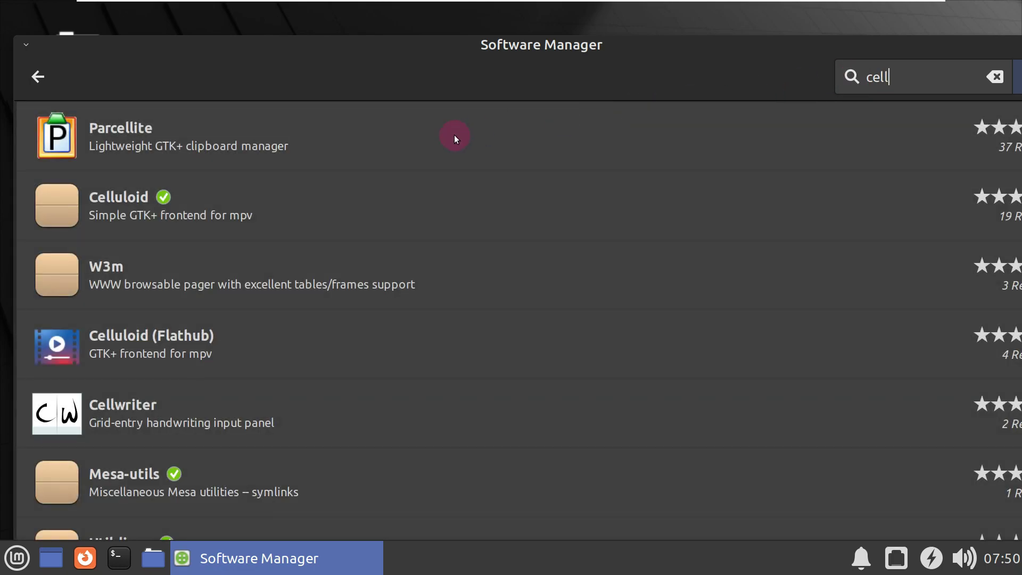
{"action": "left_click", "coordinate": [322, 232]}
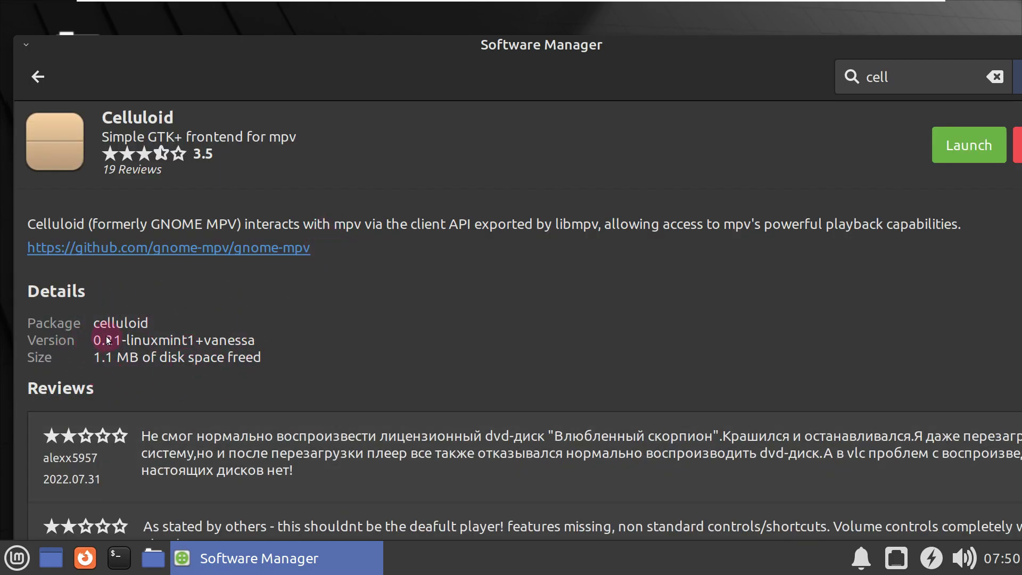
{"action": "scroll", "coordinate": [249, 309], "scroll_direction": "down", "scroll_amount": 5}
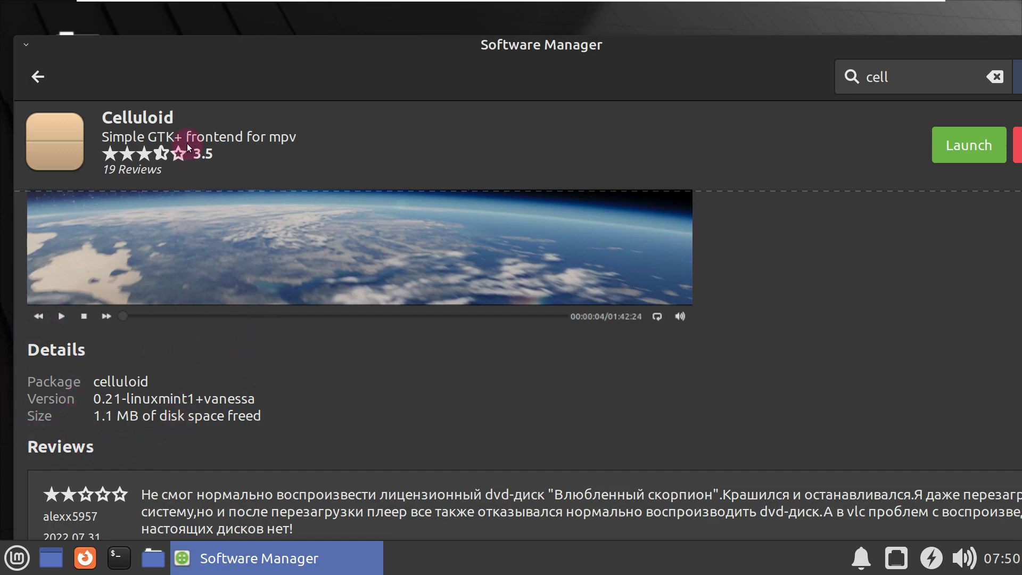
{"action": "left_click", "coordinate": [27, 44]}
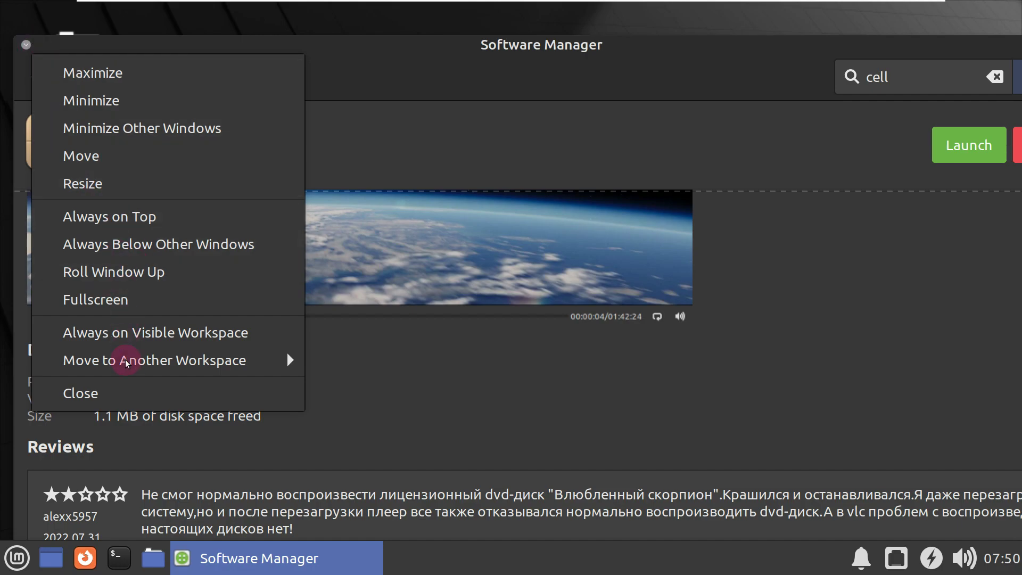
{"action": "left_click", "coordinate": [135, 399]}
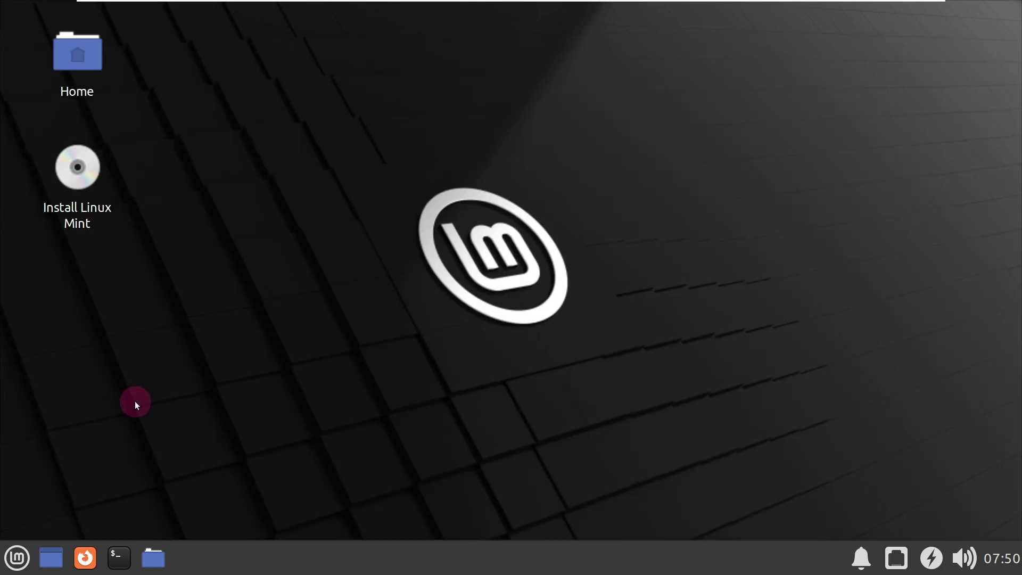
Open the file manager, view its About information, and close it
{"action": "left_click", "coordinate": [154, 558]}
{"action": "left_click", "coordinate": [186, 35]}
{"action": "left_click", "coordinate": [207, 96]}
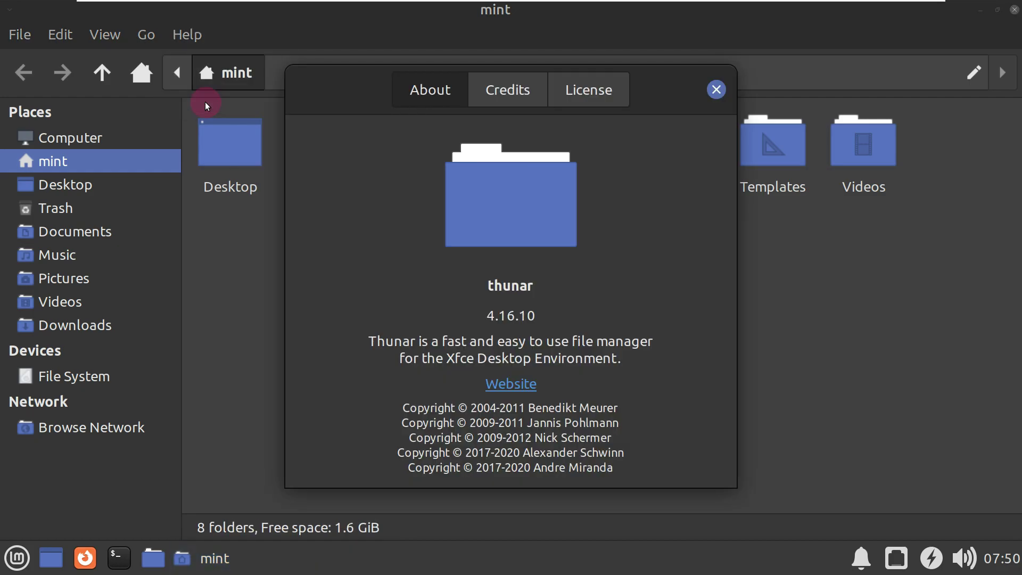
{"action": "left_click", "coordinate": [717, 89]}
{"action": "left_click", "coordinate": [1013, 10]}
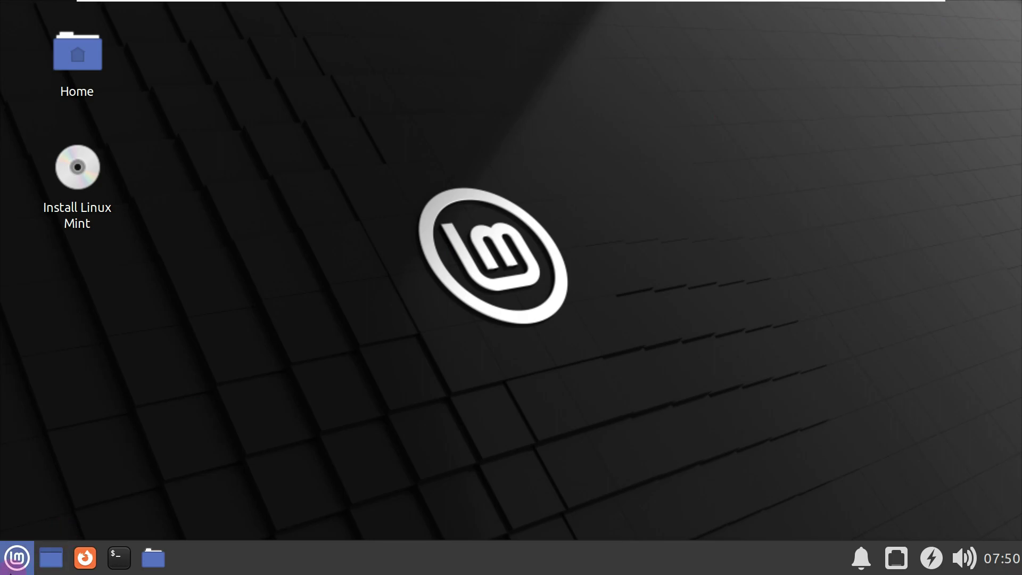
Look through the installed applications in the Accessories, Graphics, Internet, Multimedia, Settings and System categories
{"action": "left_click", "coordinate": [17, 558]}
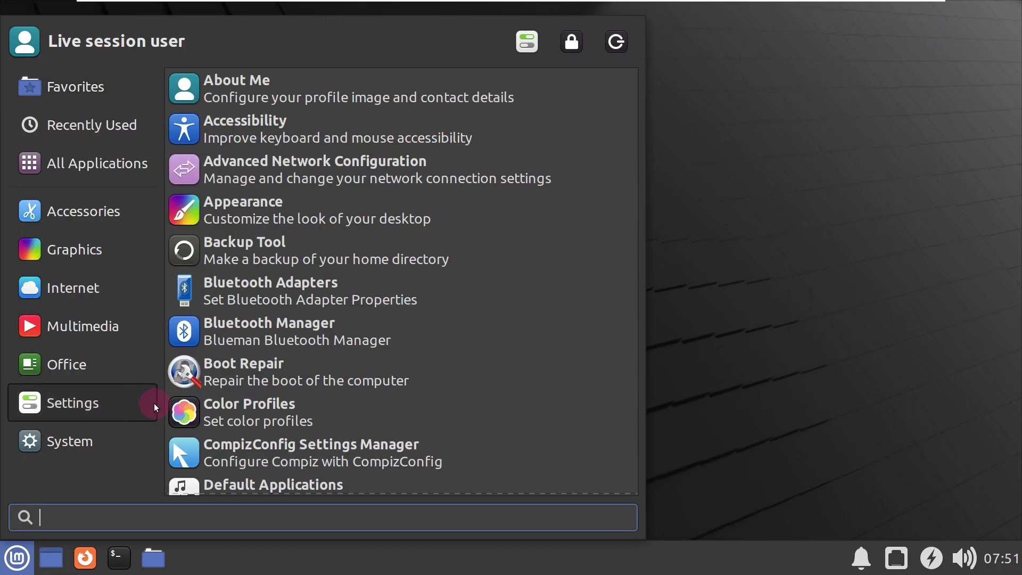
{"action": "left_click", "coordinate": [91, 203]}
{"action": "scroll", "coordinate": [382, 299], "scroll_direction": "down", "scroll_amount": 10}
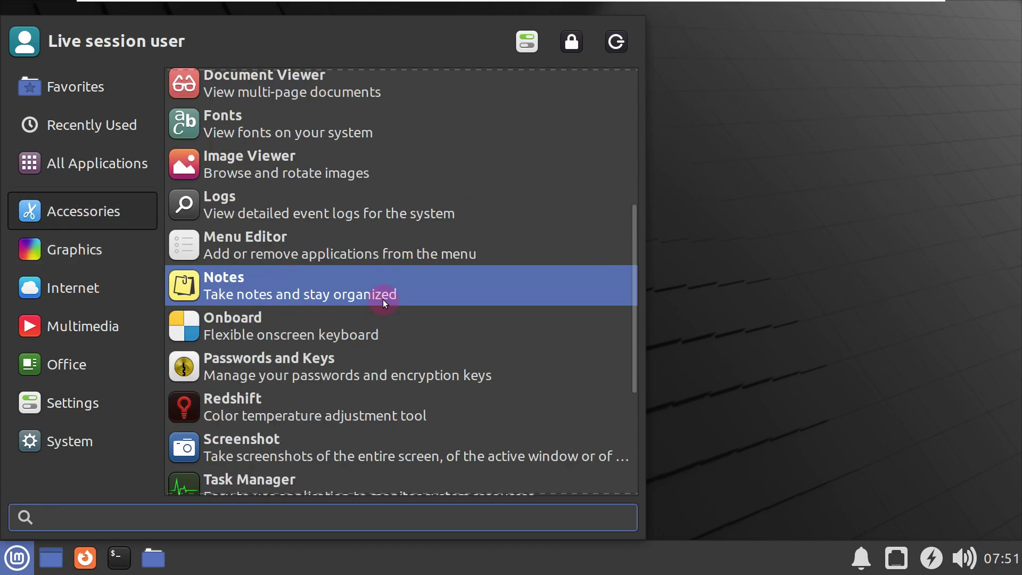
{"action": "left_click", "coordinate": [81, 248]}
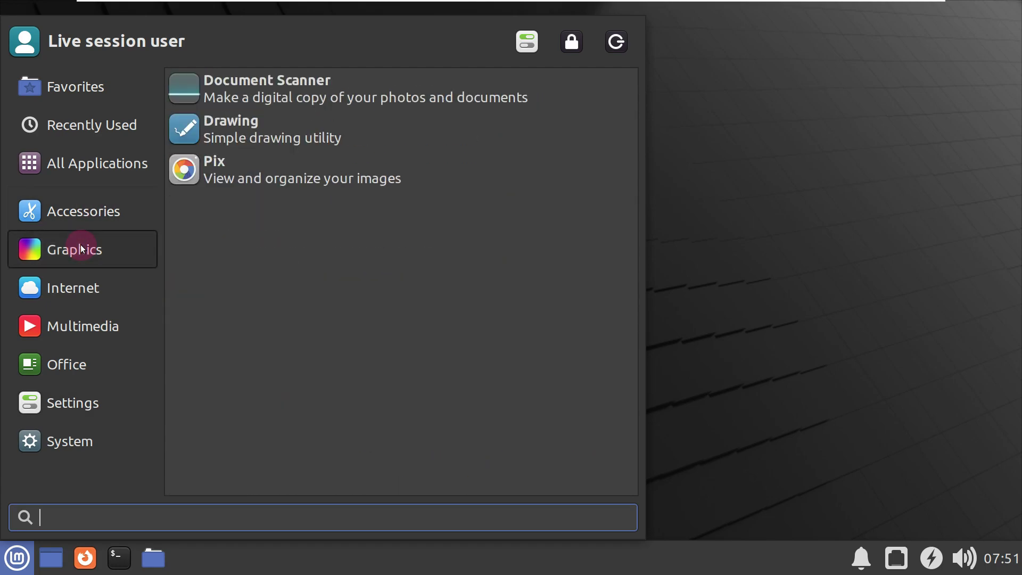
{"action": "left_click", "coordinate": [91, 282]}
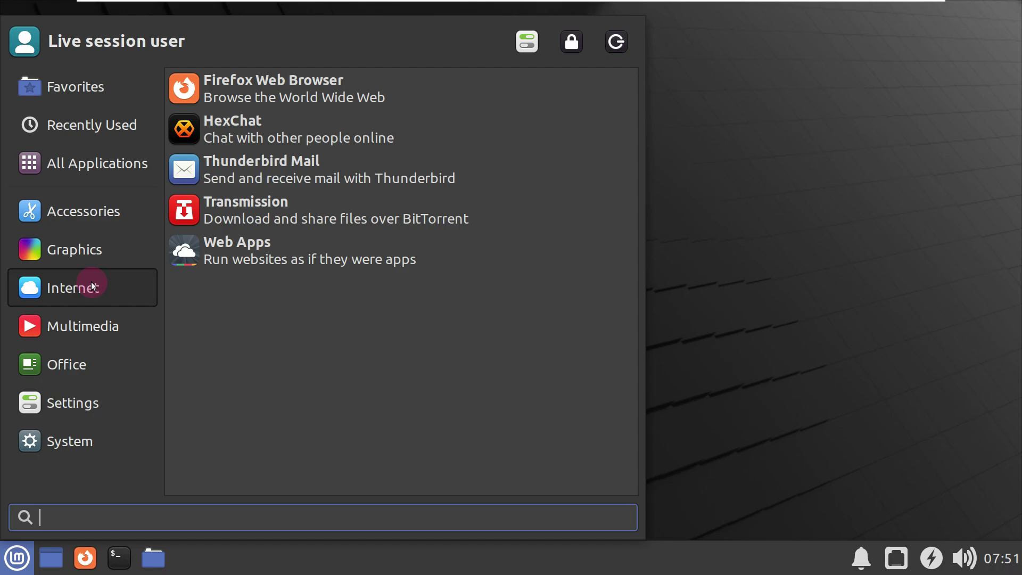
{"action": "left_click", "coordinate": [94, 319]}
{"action": "left_click", "coordinate": [98, 399]}
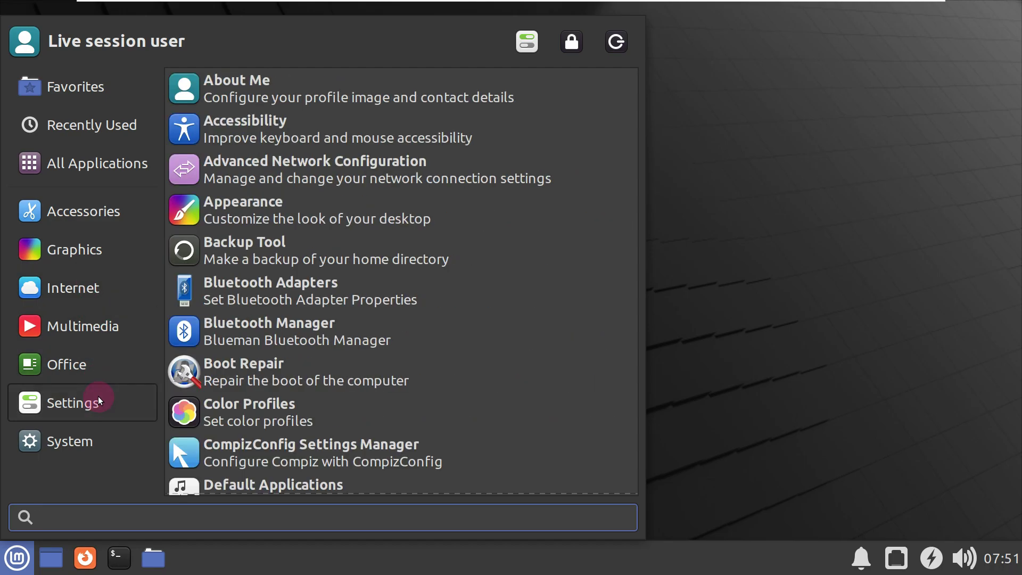
{"action": "left_click", "coordinate": [97, 438]}
{"action": "left_click", "coordinate": [753, 268]}
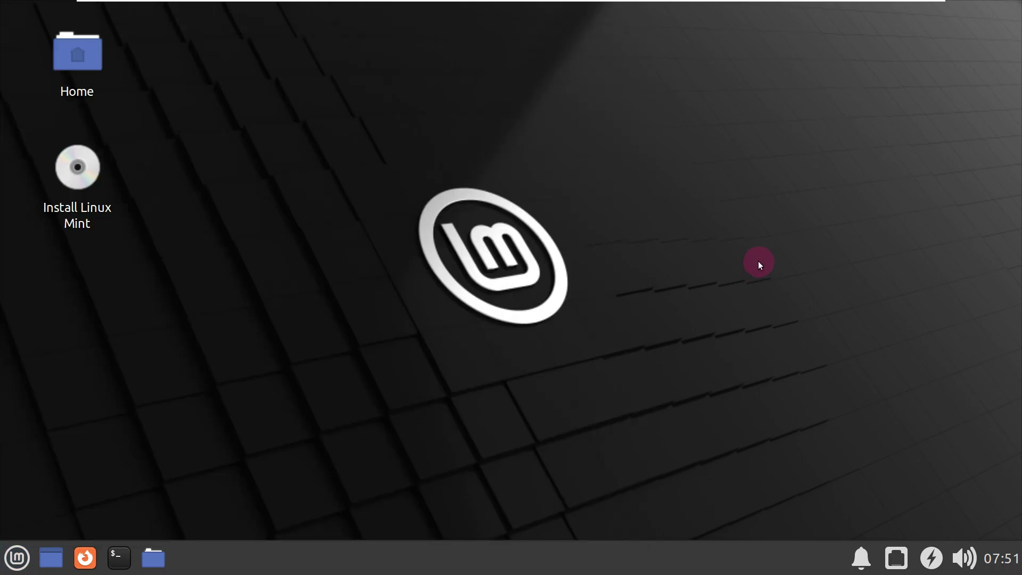
Launch the Linux Mint installer from its desktop shortcut
{"action": "right_click", "coordinate": [88, 197]}
{"action": "left_click", "coordinate": [164, 114]}
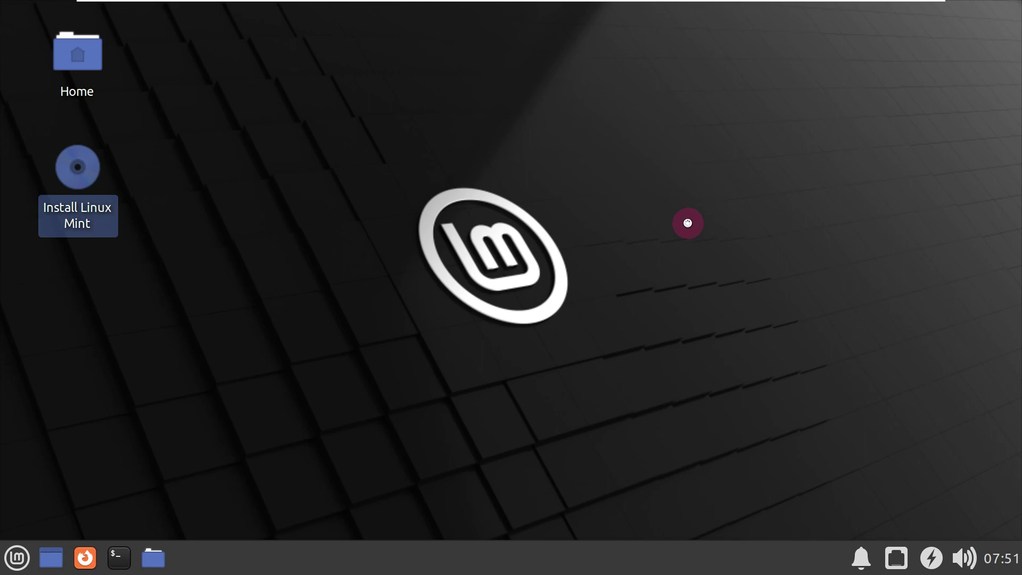
View the About information of the Xfce desktop panel and close it
{"action": "right_click", "coordinate": [235, 547]}
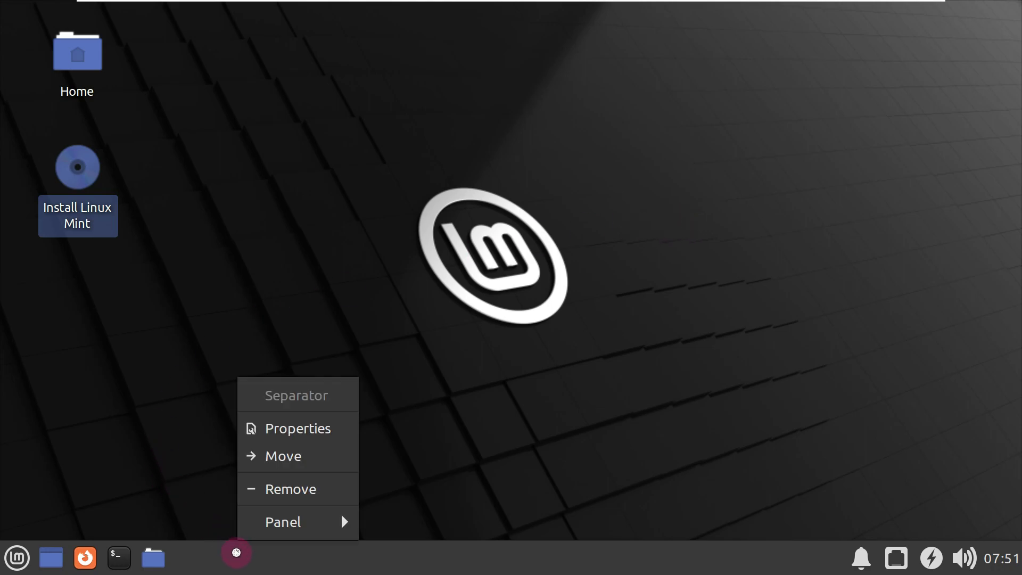
{"action": "mouse_move", "coordinate": [271, 532]}
{"action": "left_click", "coordinate": [387, 521]}
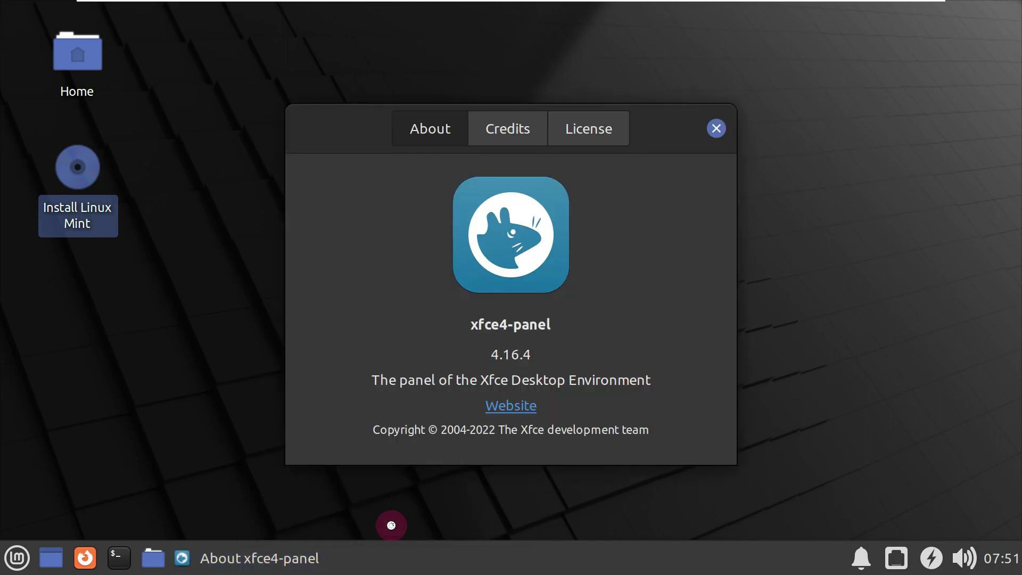
{"action": "left_click", "coordinate": [716, 128]}
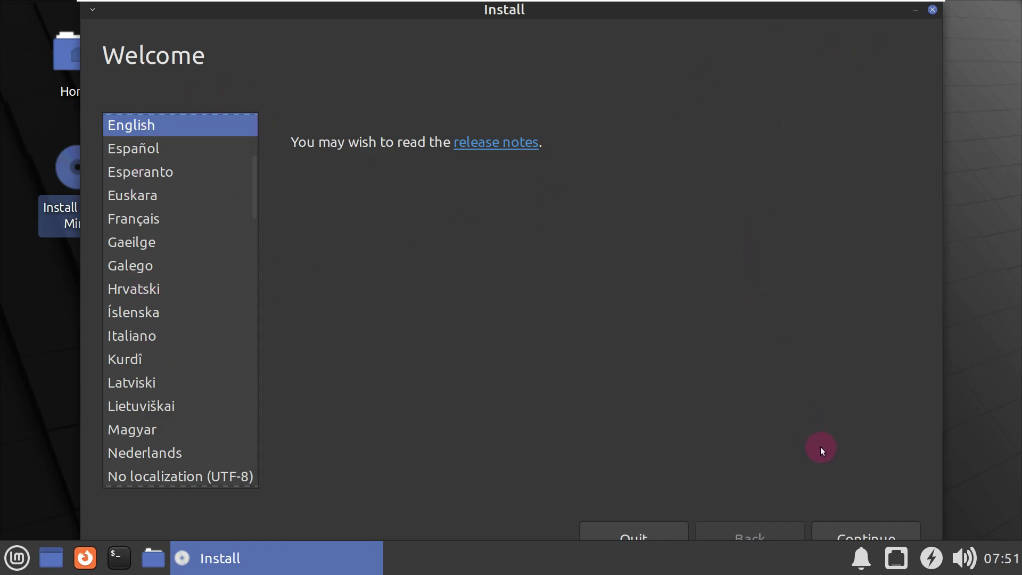
Continue the installer with English as the language and English (US) as the keyboard layout
{"action": "left_click", "coordinate": [853, 532]}
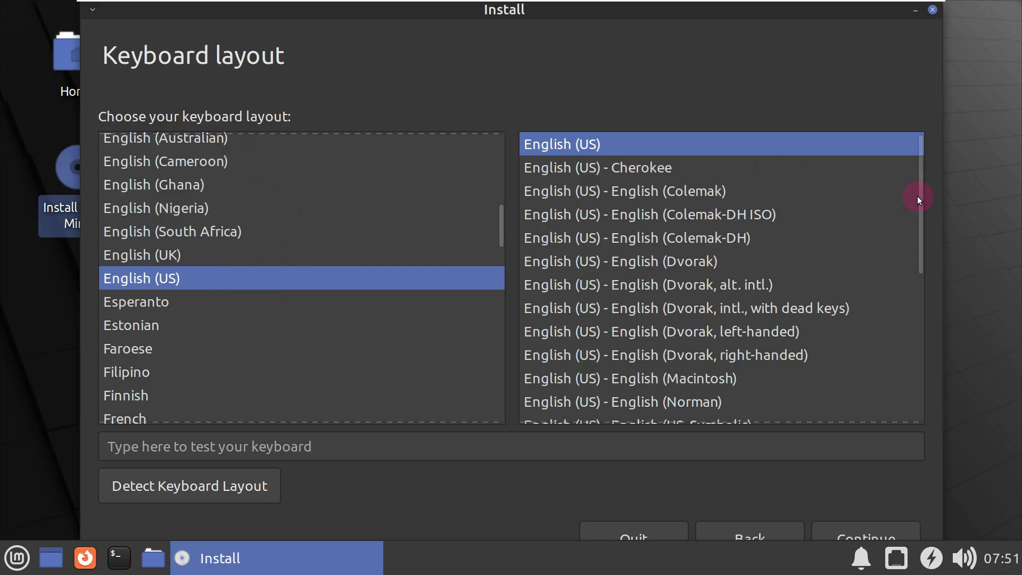
{"action": "left_click_drag", "start_coordinate": [917, 206], "coordinate": [848, 143]}
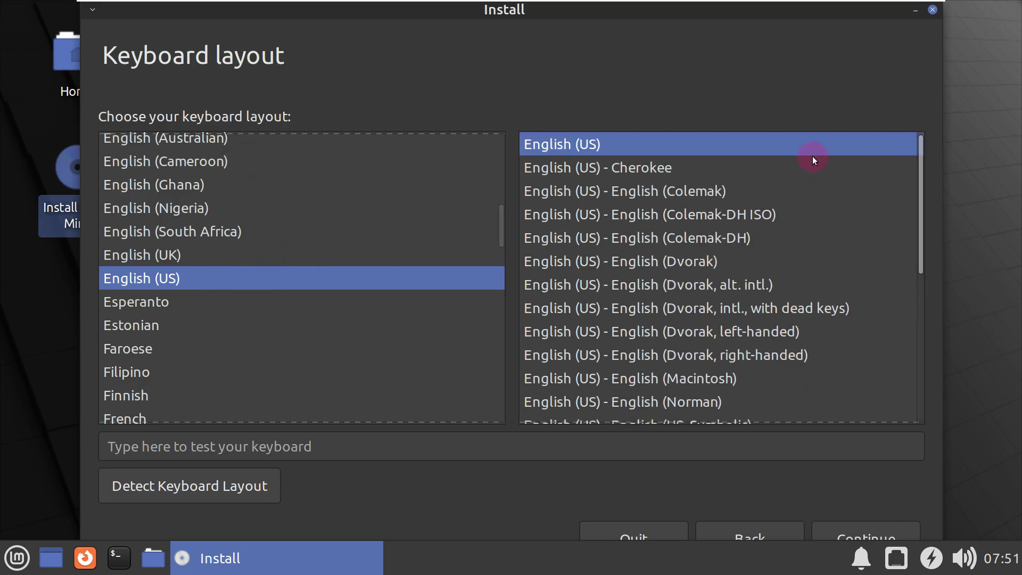
{"action": "mouse_move", "coordinate": [499, 227]}
{"action": "left_mouse_down"}
{"action": "mouse_move", "coordinate": [500, 344]}
{"action": "mouse_move", "coordinate": [513, 228]}
{"action": "left_mouse_up"}
{"action": "left_click", "coordinate": [865, 525]}
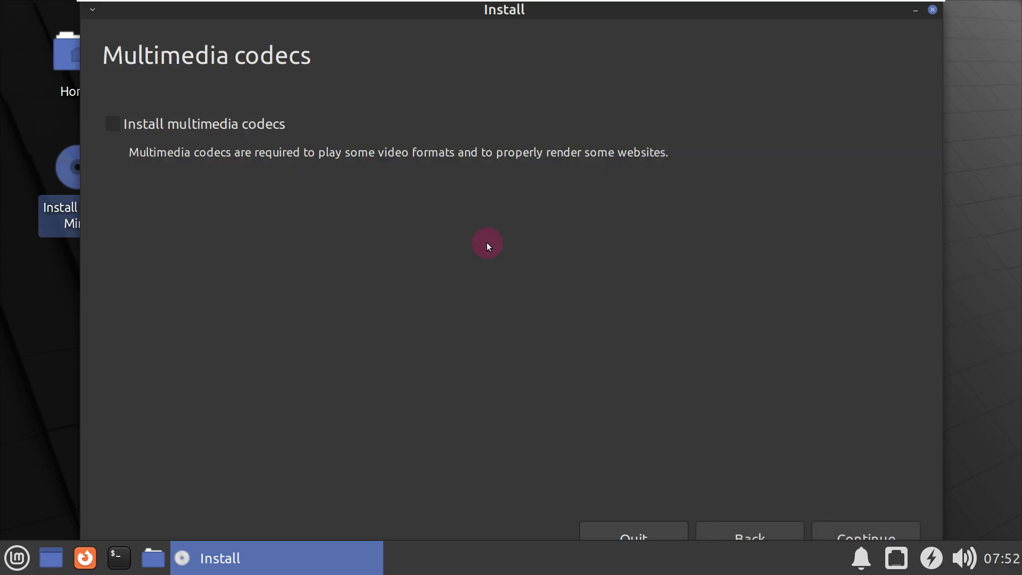
Enable the installation of multimedia codecs and continue the installer
{"action": "left_click", "coordinate": [189, 126]}
{"action": "left_click", "coordinate": [825, 520]}
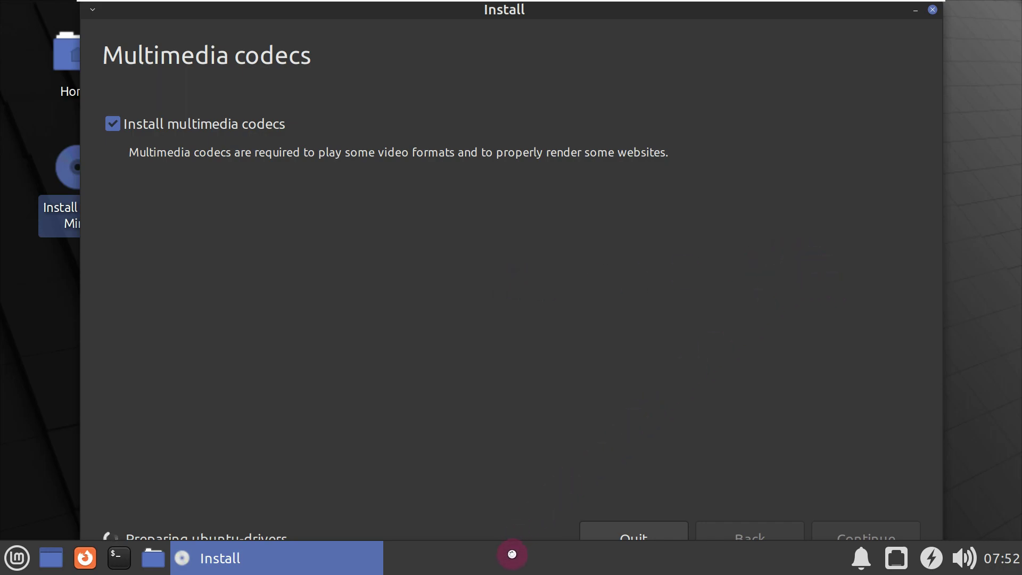
Open the panel separator's properties, check the available styles, and move the dialog fully into view
{"action": "right_click", "coordinate": [512, 554]}
{"action": "left_click", "coordinate": [567, 429]}
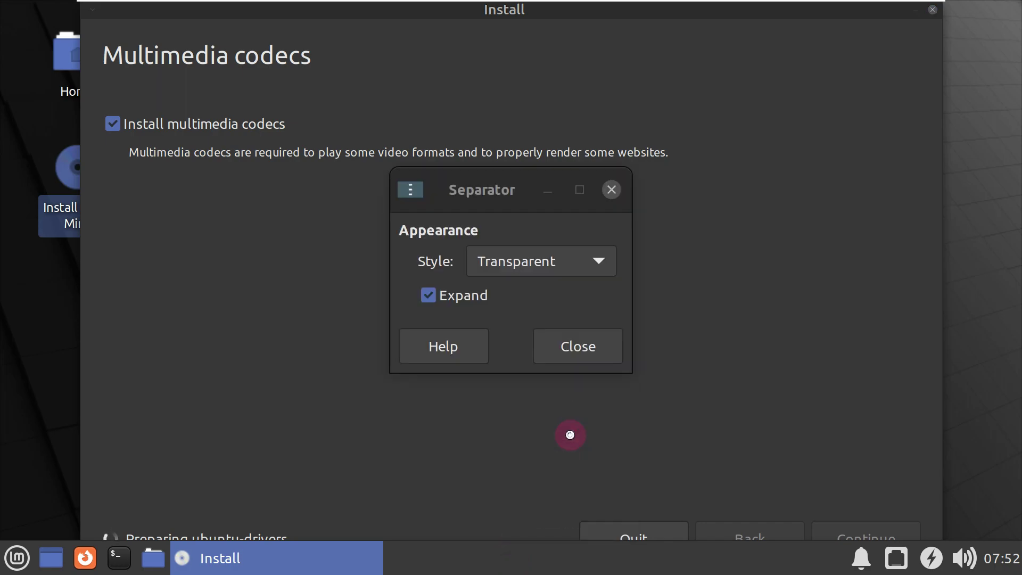
{"action": "left_click", "coordinate": [541, 261]}
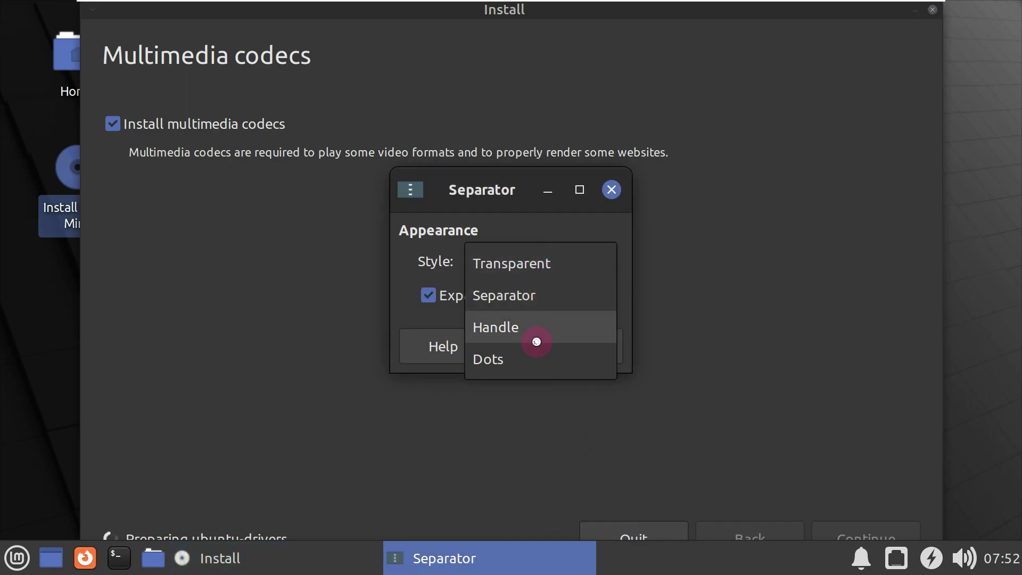
{"action": "left_click", "coordinate": [550, 218]}
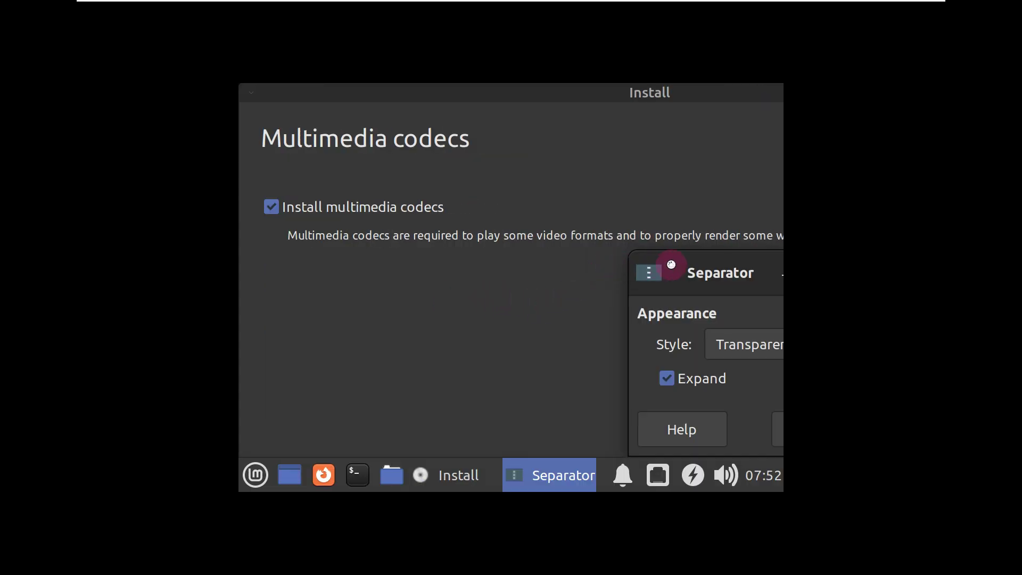
{"action": "left_click_drag", "start_coordinate": [695, 257], "coordinate": [497, 181]}
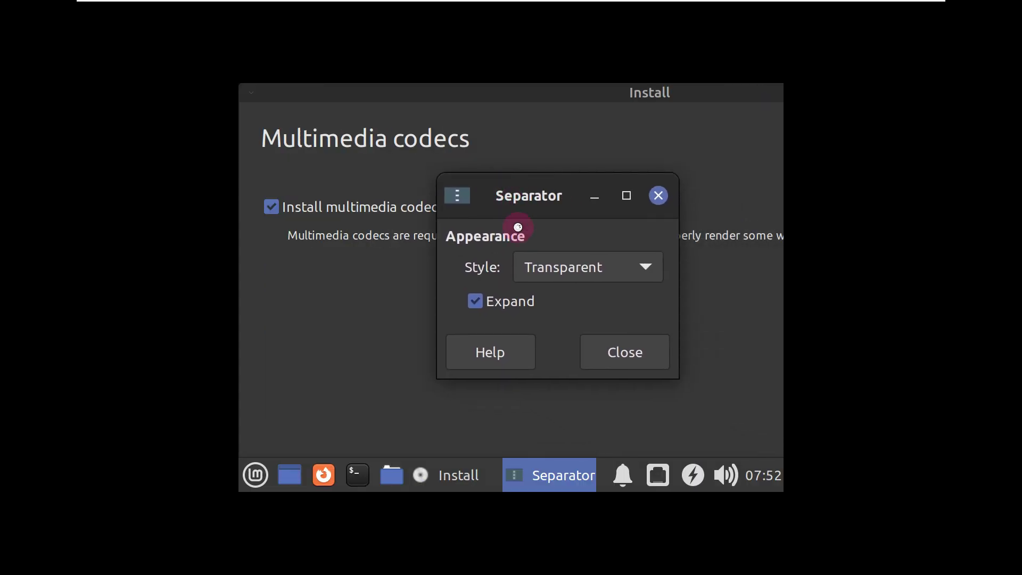
Close the separator's properties and open the Display settings from the Settings category of the applications
{"action": "left_click", "coordinate": [598, 361]}
{"action": "left_click", "coordinate": [257, 475]}
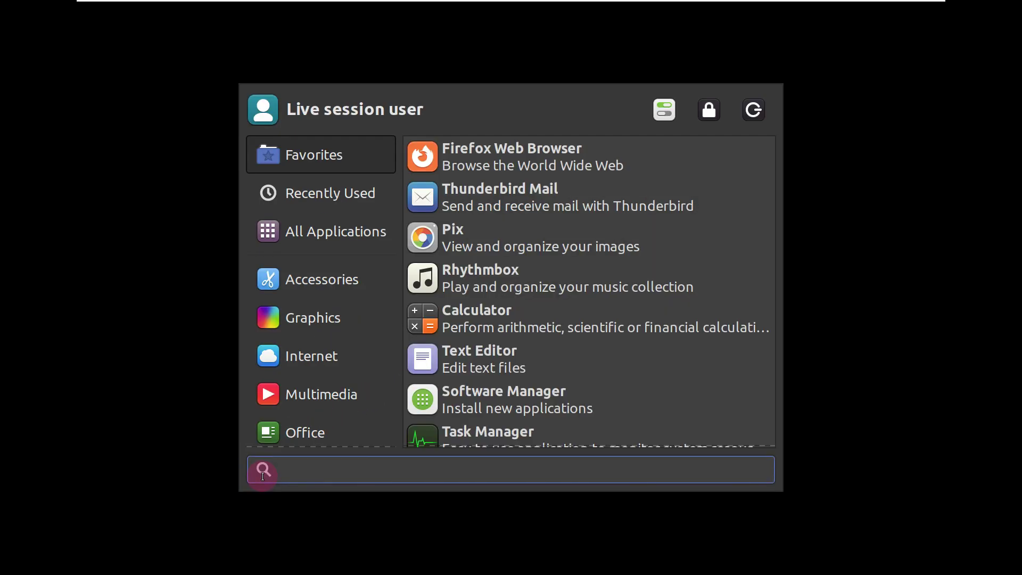
{"action": "left_click", "coordinate": [345, 331]}
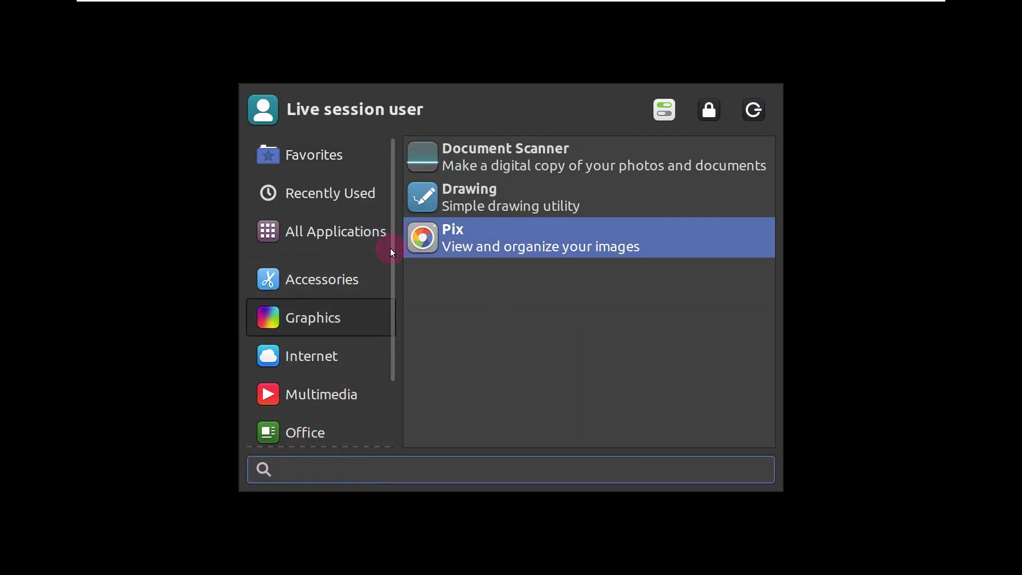
{"action": "left_click", "coordinate": [334, 286]}
{"action": "scroll", "coordinate": [335, 287], "scroll_direction": "down", "scroll_amount": 2}
{"action": "left_click", "coordinate": [341, 314]}
{"action": "left_click", "coordinate": [346, 399]}
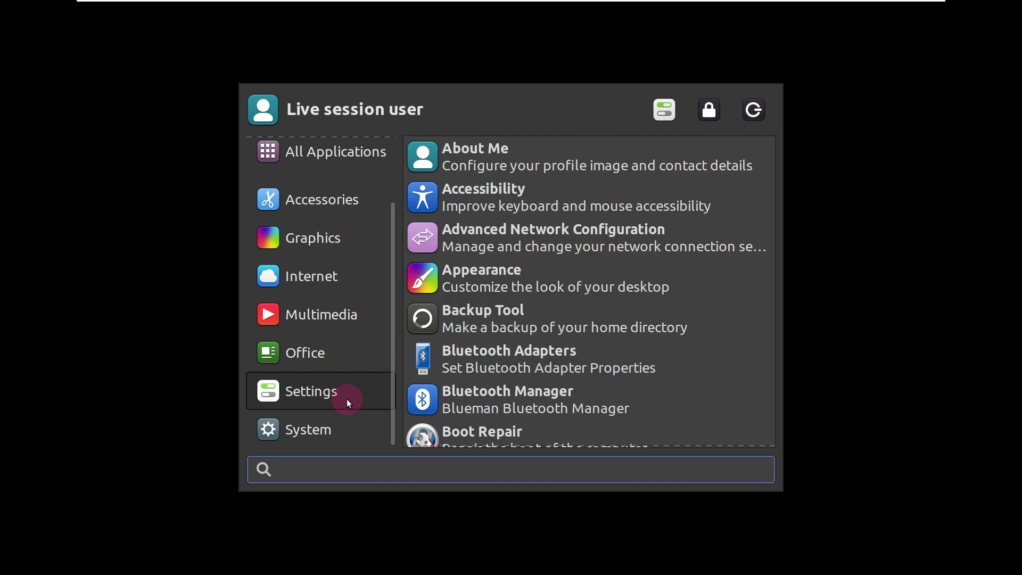
{"action": "scroll", "coordinate": [540, 339], "scroll_direction": "down", "scroll_amount": 3}
{"action": "scroll", "coordinate": [541, 338], "scroll_direction": "down", "scroll_amount": 3}
{"action": "left_click", "coordinate": [540, 339]}
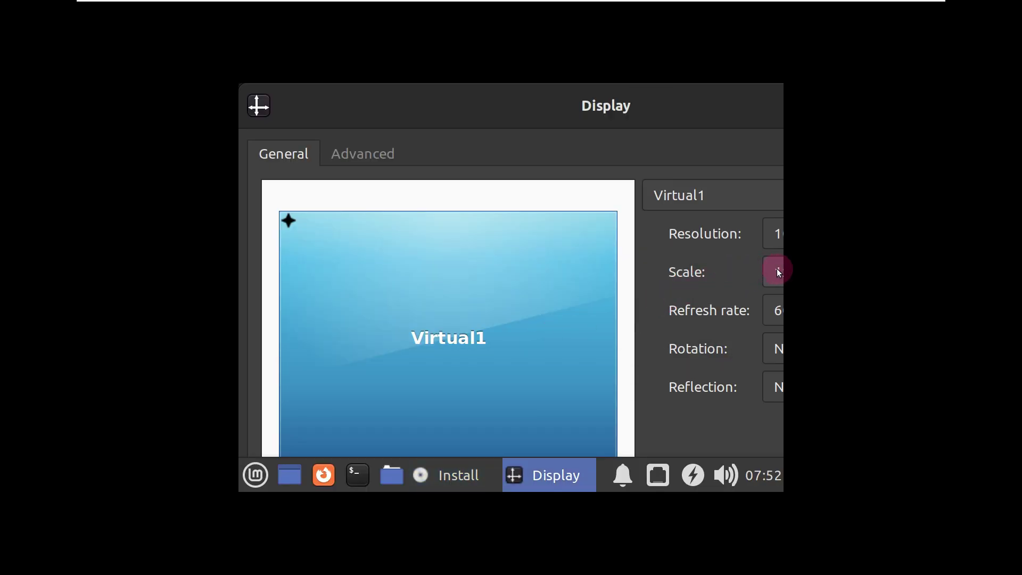
Set the Virtual1 display's resolution to 1920x1080, keep the new configuration, and close the Display settings
{"action": "left_click", "coordinate": [768, 243]}
{"action": "scroll", "coordinate": [693, 221], "scroll_direction": "up", "scroll_amount": 3}
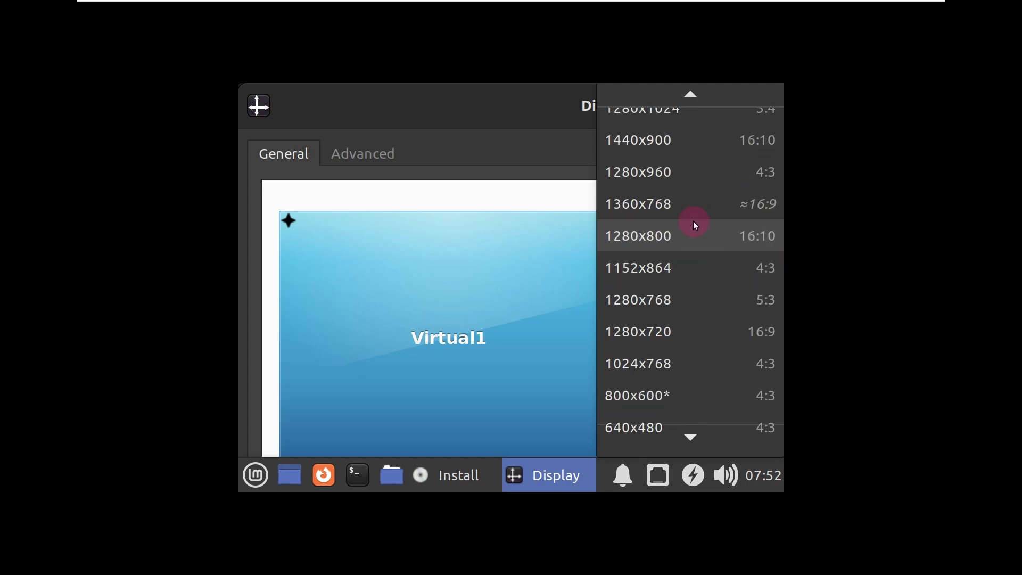
{"action": "scroll", "coordinate": [693, 221], "scroll_direction": "up", "scroll_amount": 7}
{"action": "left_click", "coordinate": [693, 222]}
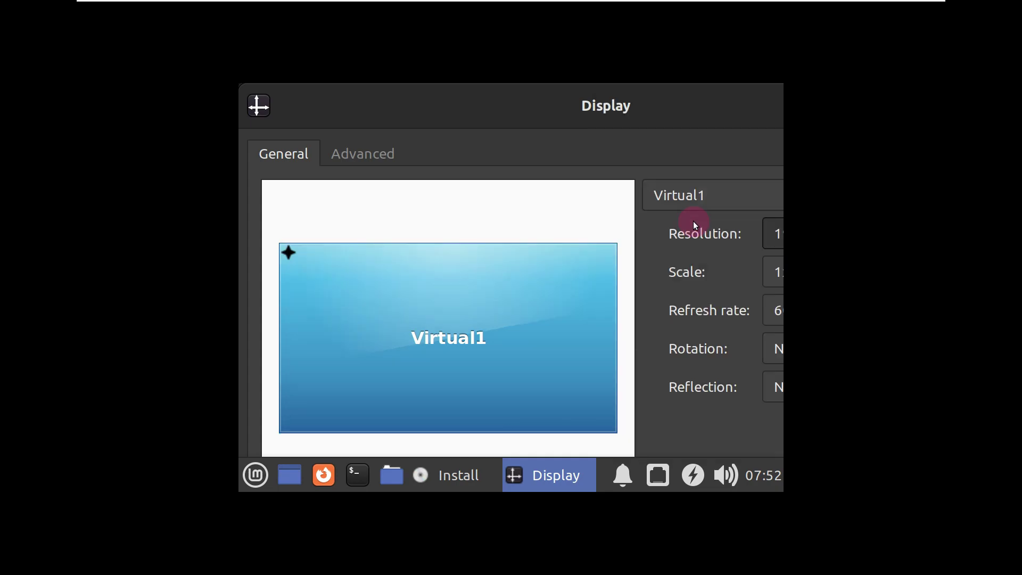
{"action": "left_click_drag", "start_coordinate": [604, 114], "coordinate": [418, 121]}
{"action": "left_click", "coordinate": [749, 434]}
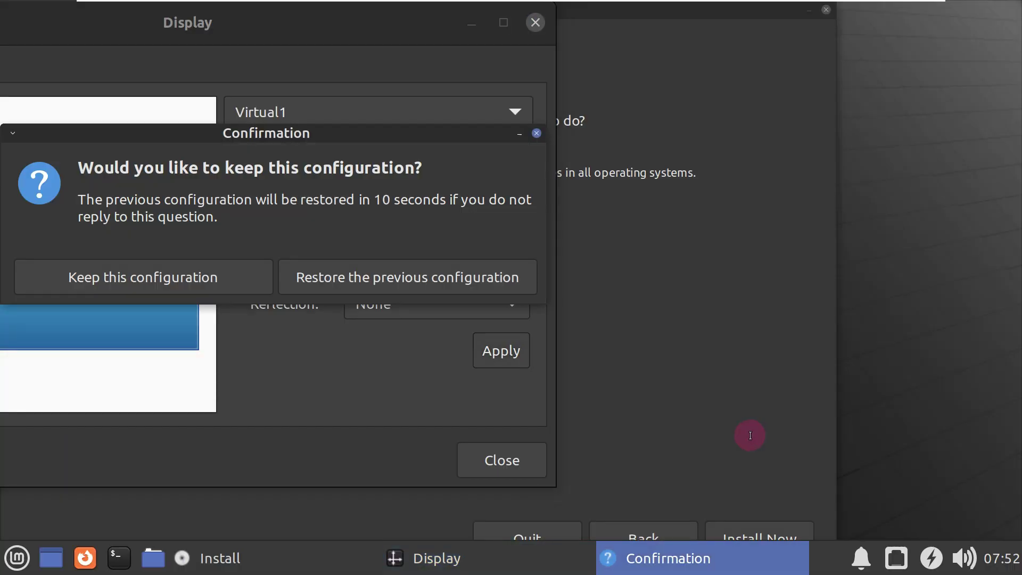
{"action": "left_click", "coordinate": [257, 261]}
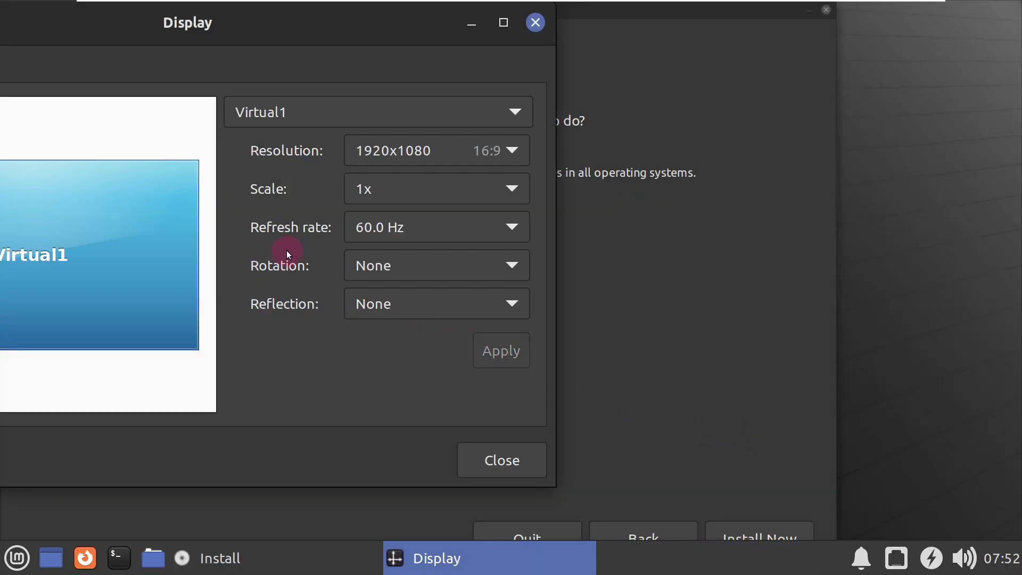
{"action": "left_click_drag", "start_coordinate": [292, 34], "coordinate": [588, 41]}
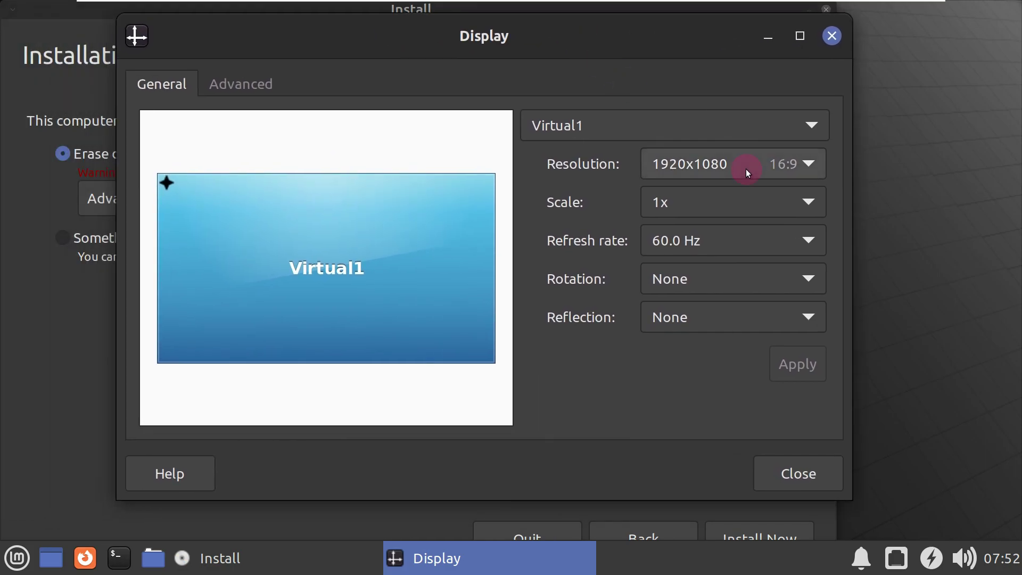
{"action": "left_click", "coordinate": [831, 37]}
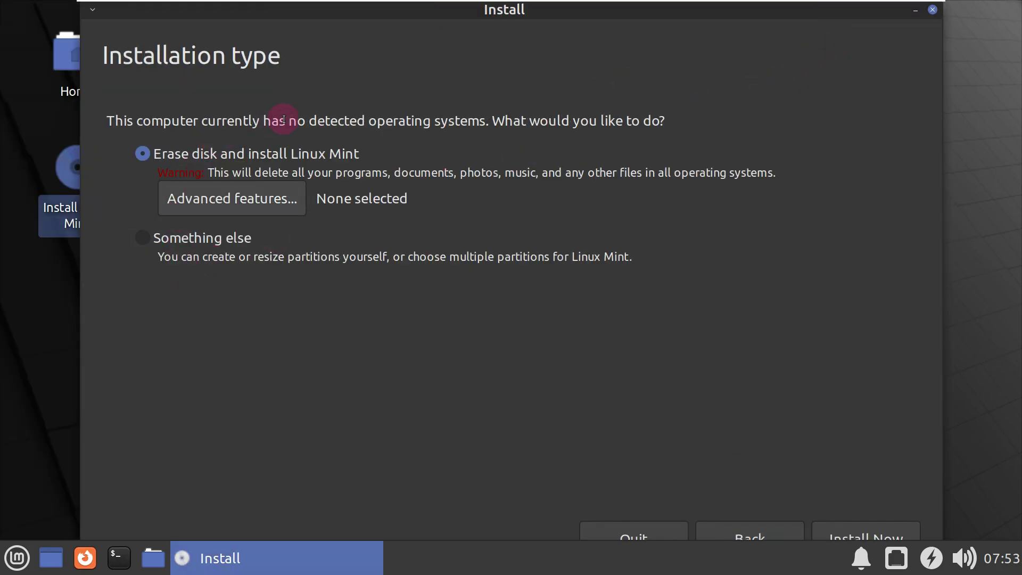
Check the installer's advanced features without changing them, try the Something else option, and reselect Erase disk and install Linux Mint
{"action": "left_click", "coordinate": [253, 215]}
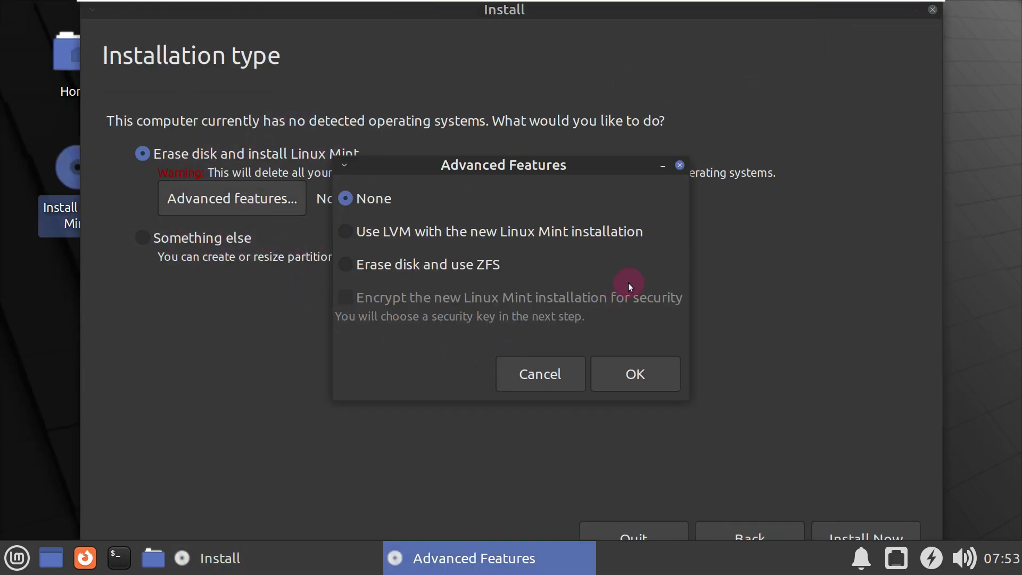
{"action": "left_click", "coordinate": [526, 373]}
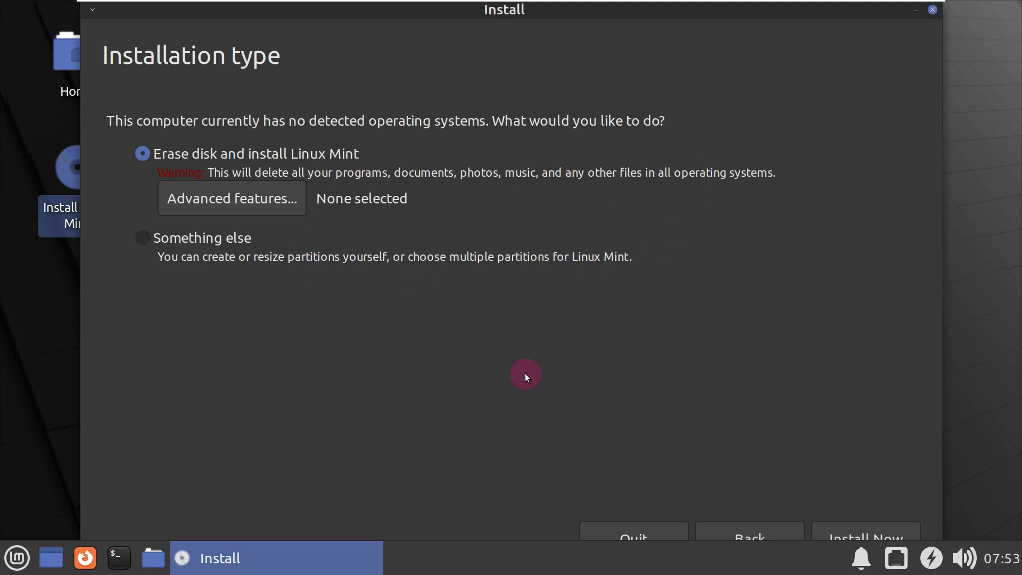
{"action": "left_click", "coordinate": [203, 241]}
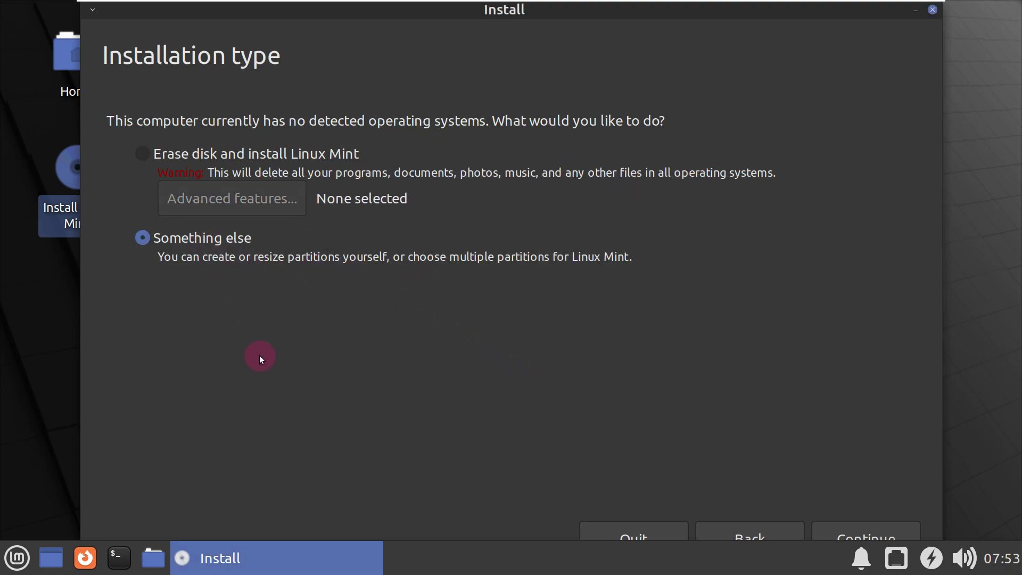
{"action": "left_click", "coordinate": [202, 154]}
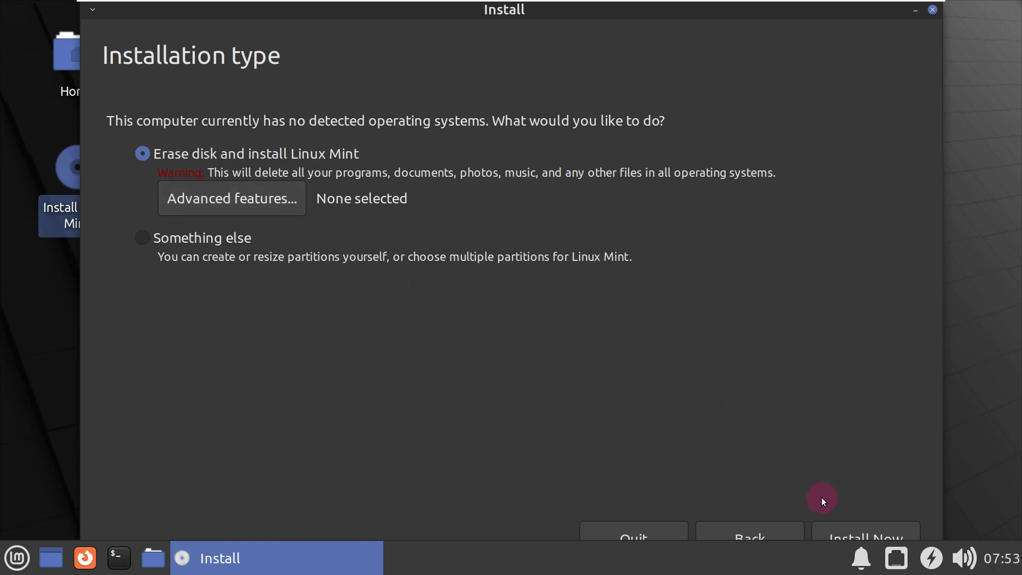
Proceed with the erase-disk installation to review the planned partition changes, and dismiss the confirmation without writing them to disk
{"action": "left_click", "coordinate": [839, 524]}
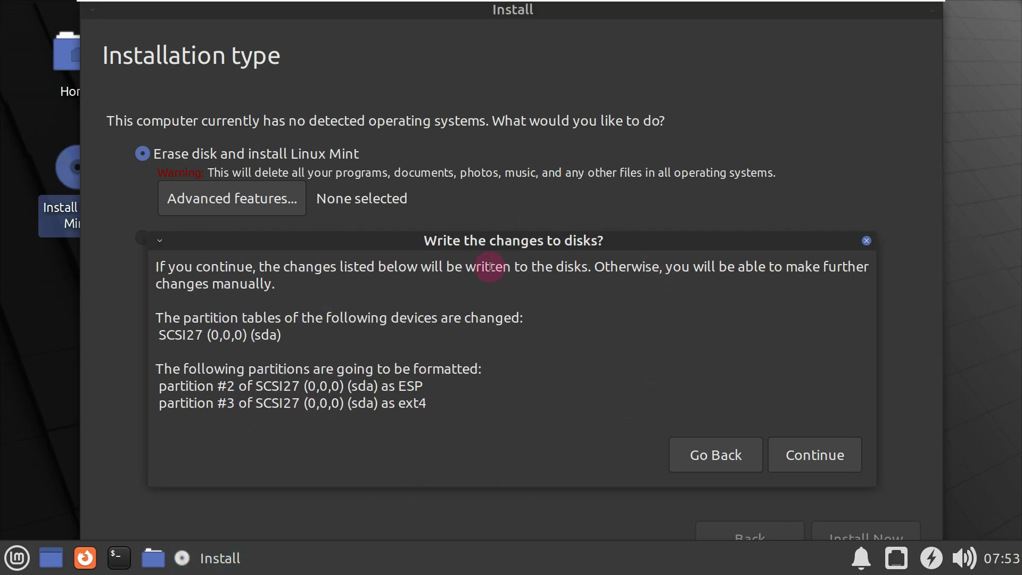
{"action": "left_click_drag", "start_coordinate": [482, 242], "coordinate": [482, 119]}
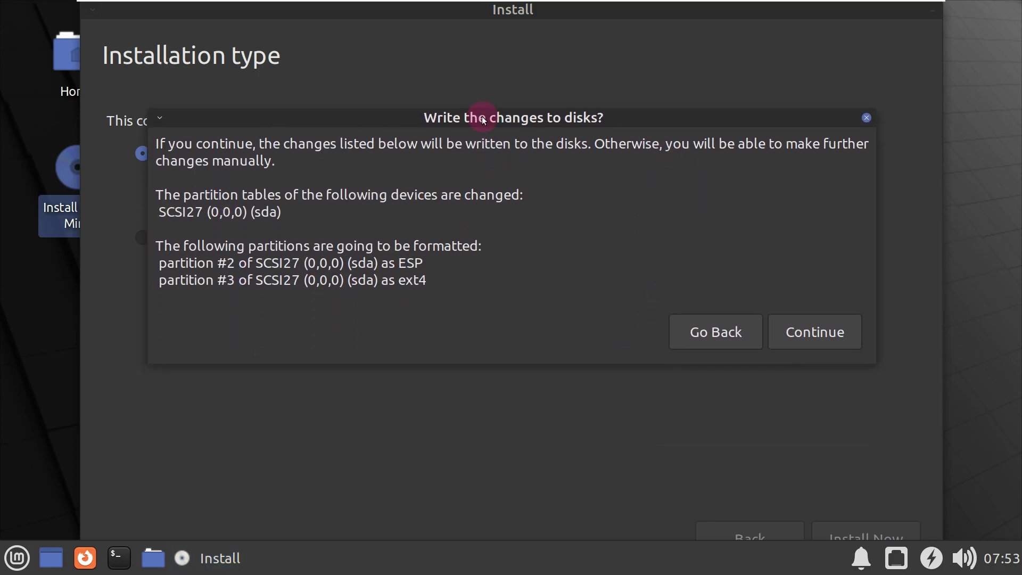
{"action": "left_click", "coordinate": [864, 118]}
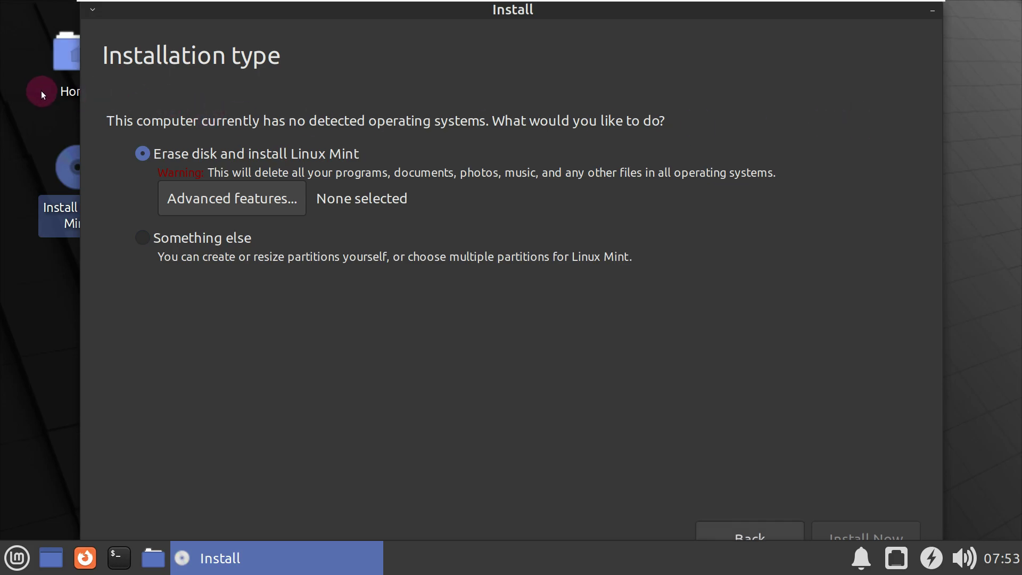
Close the Linux Mint installer and confirm quitting the installation
{"action": "right_click", "coordinate": [233, 12]}
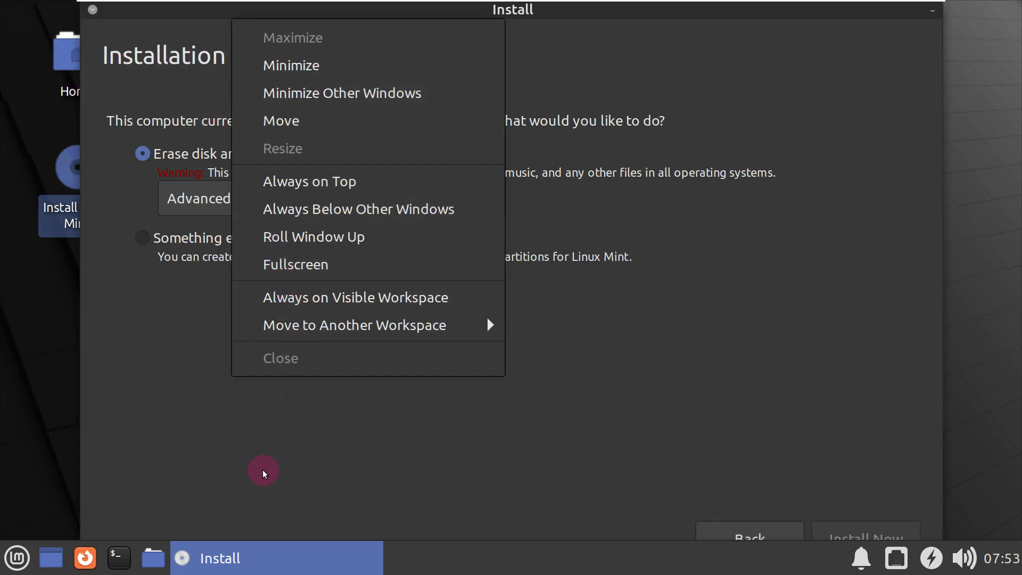
{"action": "right_click", "coordinate": [198, 555]}
{"action": "left_click", "coordinate": [241, 520]}
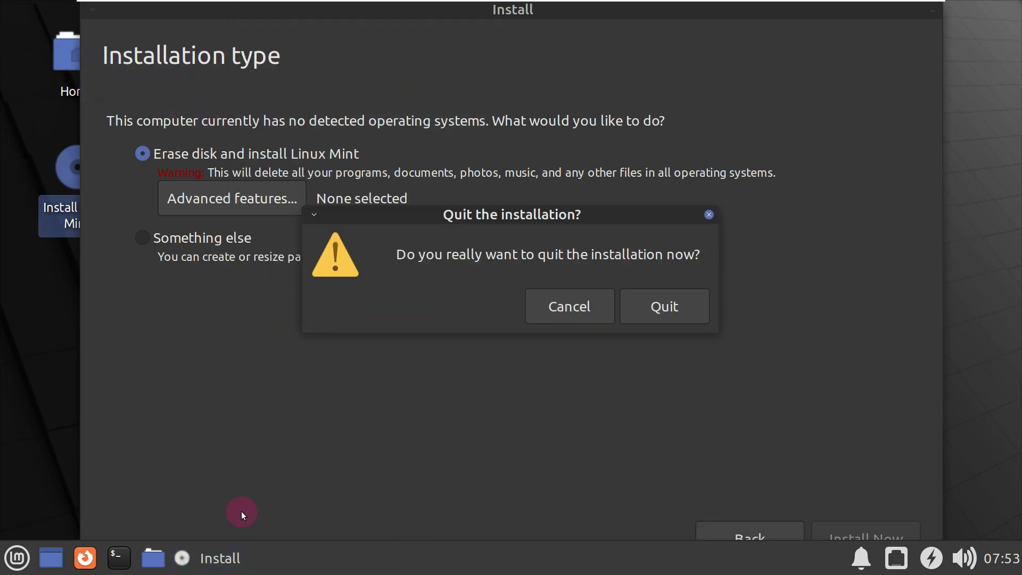
{"action": "left_click", "coordinate": [634, 307]}
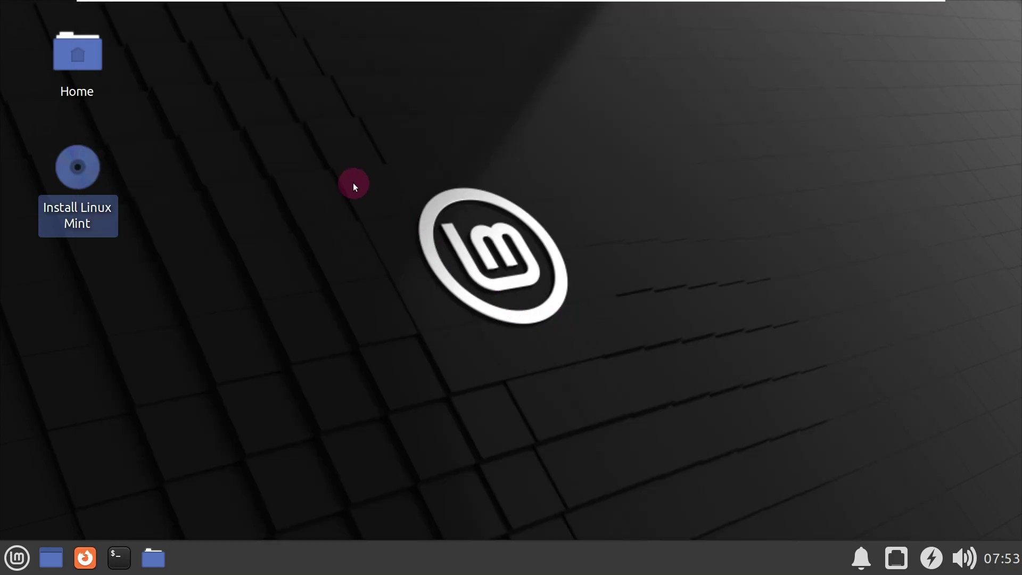
Change the desktop wallpaper to the green hills landscape with blue sky and close the Desktop settings
{"action": "right_click", "coordinate": [354, 184]}
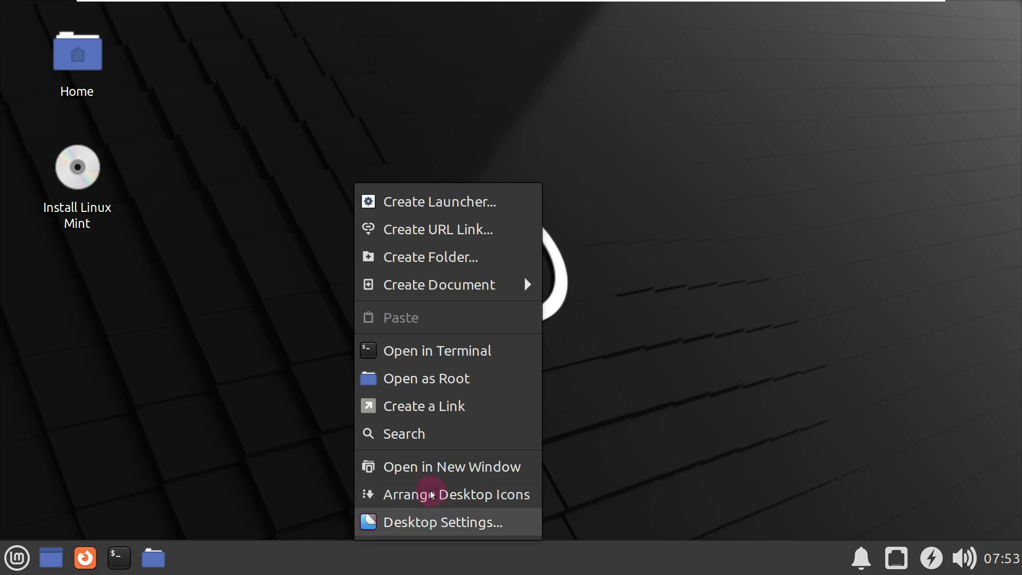
{"action": "right_click", "coordinate": [270, 97]}
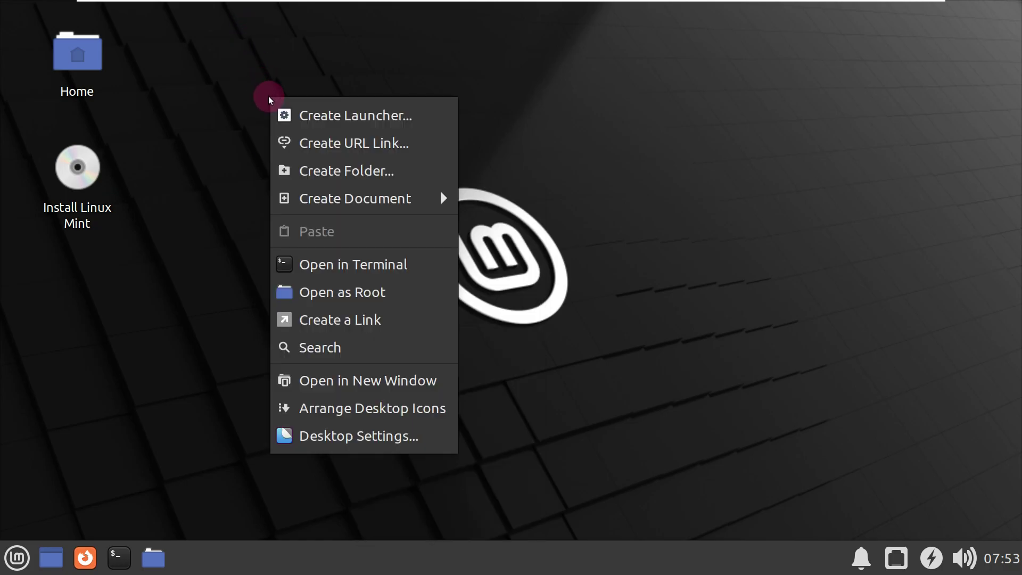
{"action": "left_click", "coordinate": [363, 437]}
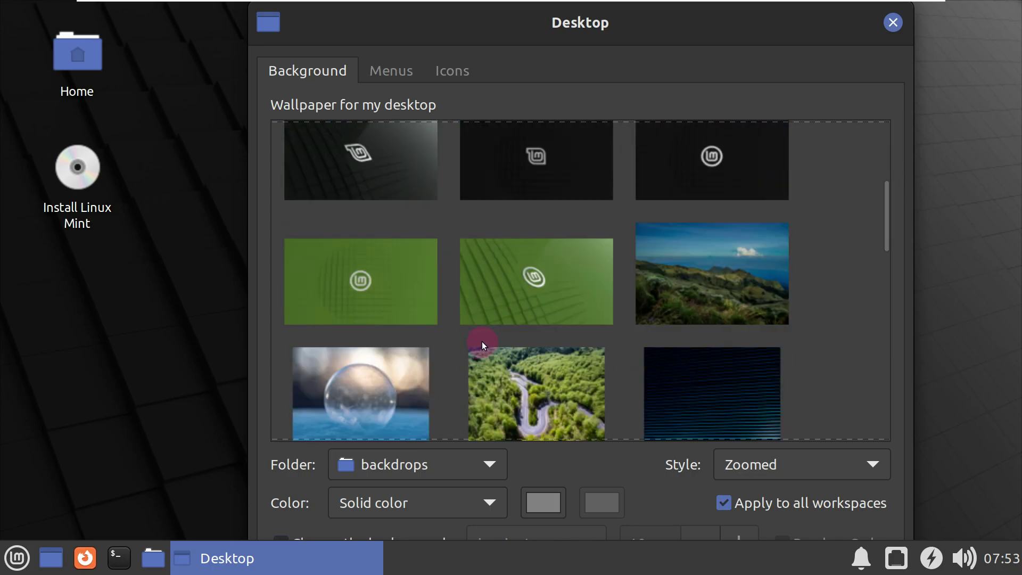
{"action": "left_click", "coordinate": [693, 294]}
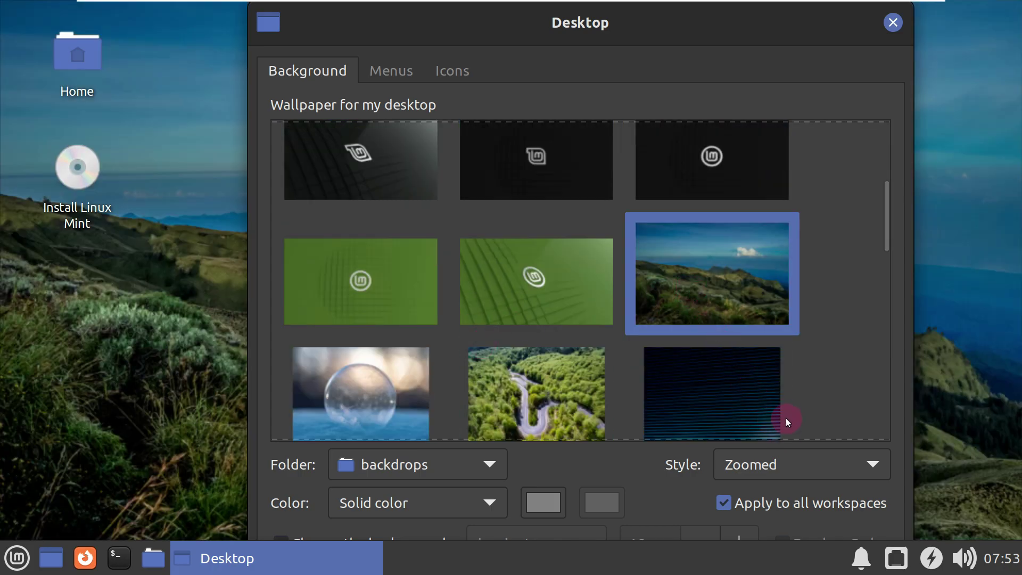
{"action": "left_click", "coordinate": [893, 23]}
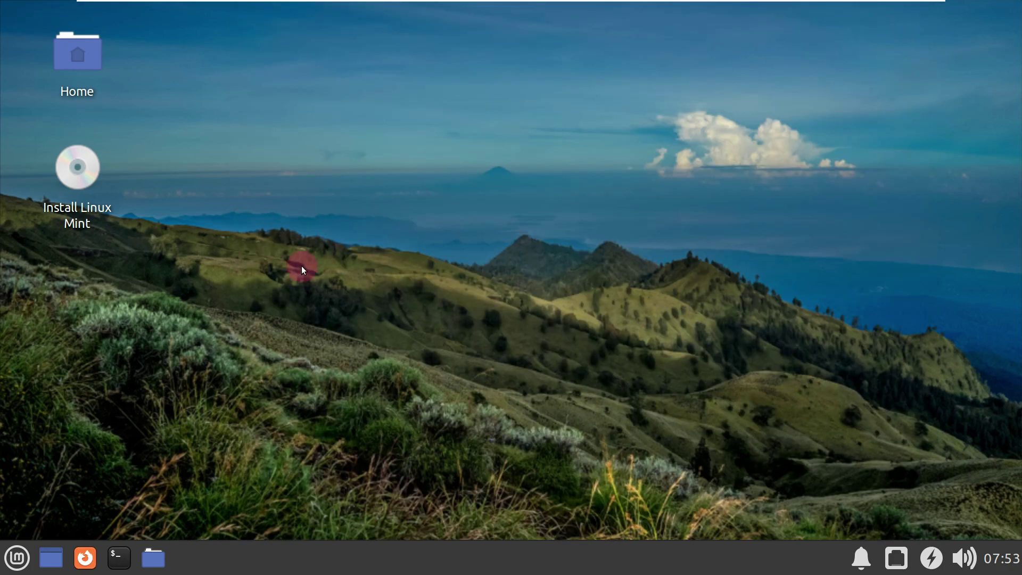
Browse the Settings and System application categories to examine the preinstalled system tools
{"action": "left_click", "coordinate": [30, 558]}
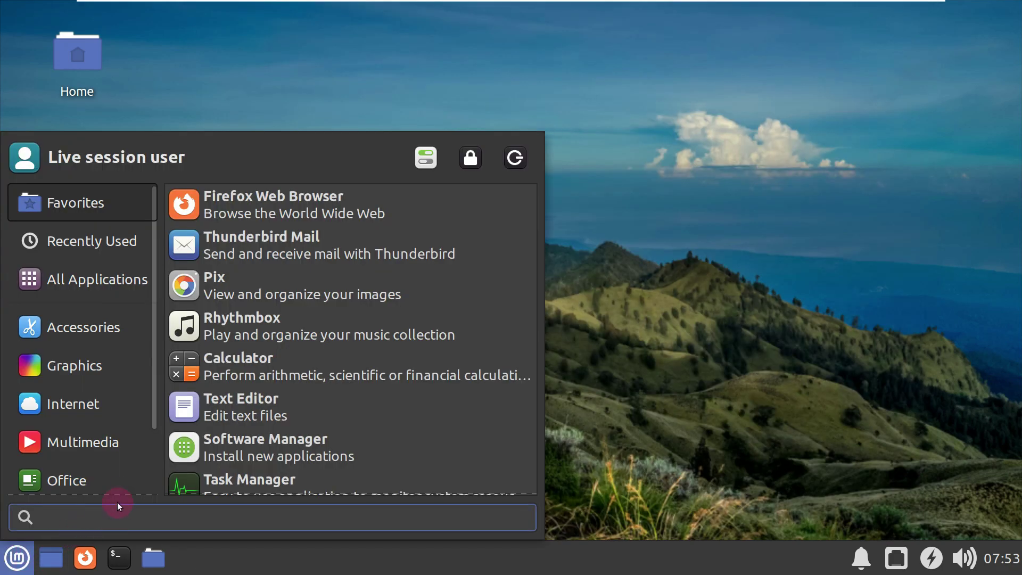
{"action": "scroll", "coordinate": [104, 446], "scroll_direction": "down", "scroll_amount": 2}
{"action": "mouse_move", "coordinate": [104, 445]}
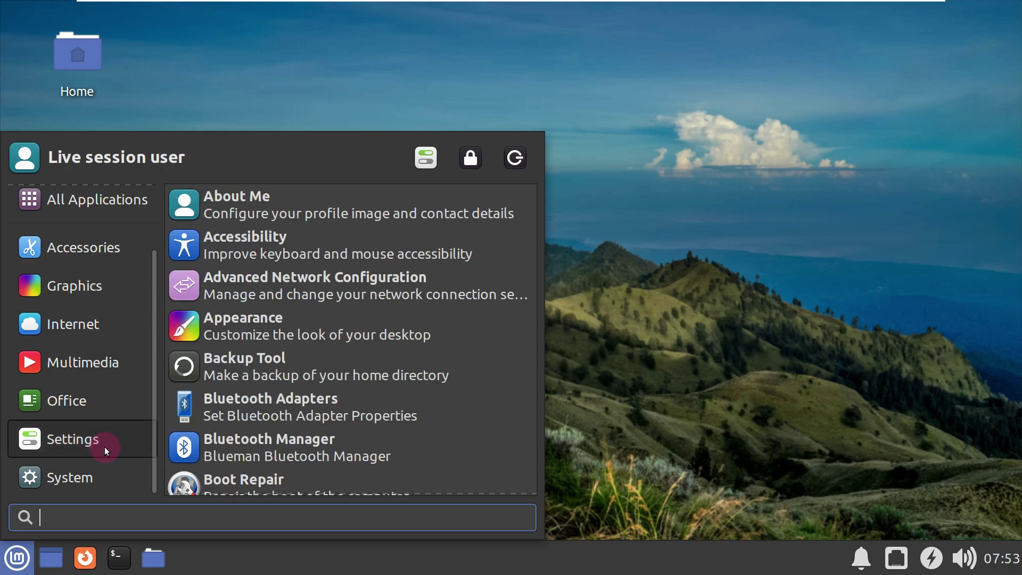
{"action": "mouse_move", "coordinate": [101, 466]}
{"action": "scroll", "coordinate": [298, 344], "scroll_direction": "down", "scroll_amount": 8}
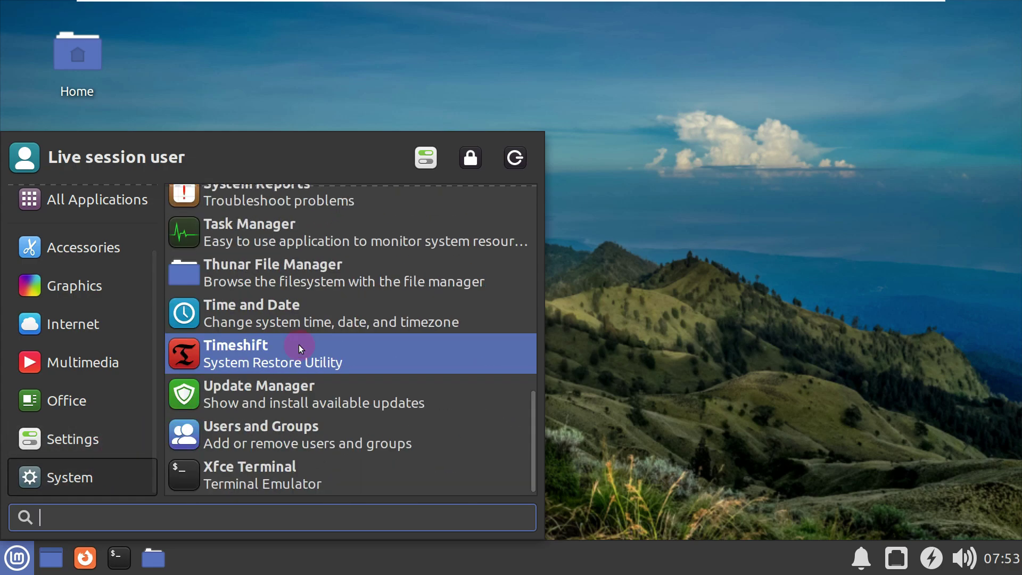
{"action": "scroll", "coordinate": [337, 390], "scroll_direction": "up", "scroll_amount": 3}
{"action": "scroll", "coordinate": [337, 388], "scroll_direction": "up", "scroll_amount": 10}
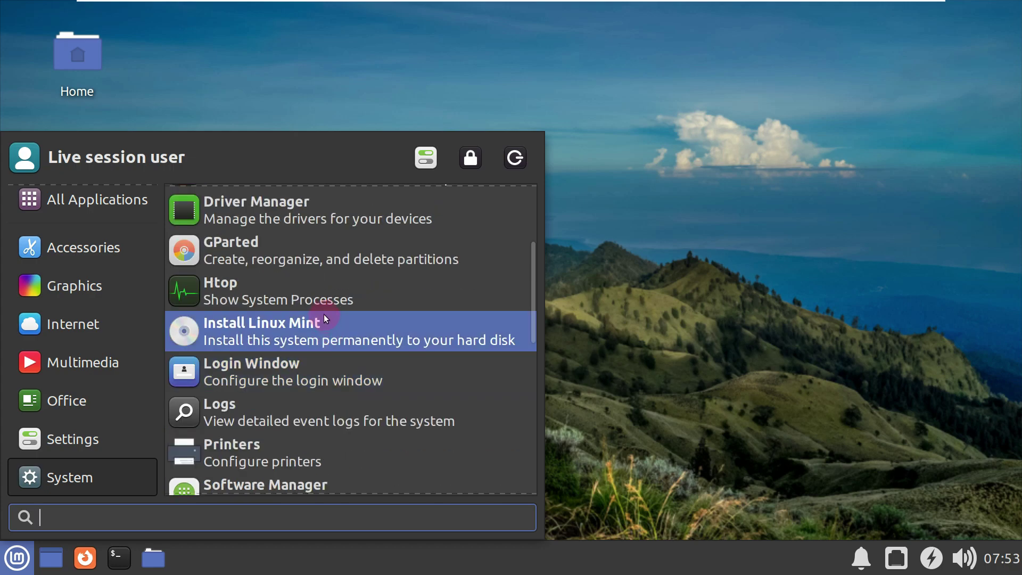
{"action": "scroll", "coordinate": [326, 317], "scroll_direction": "up", "scroll_amount": 5}
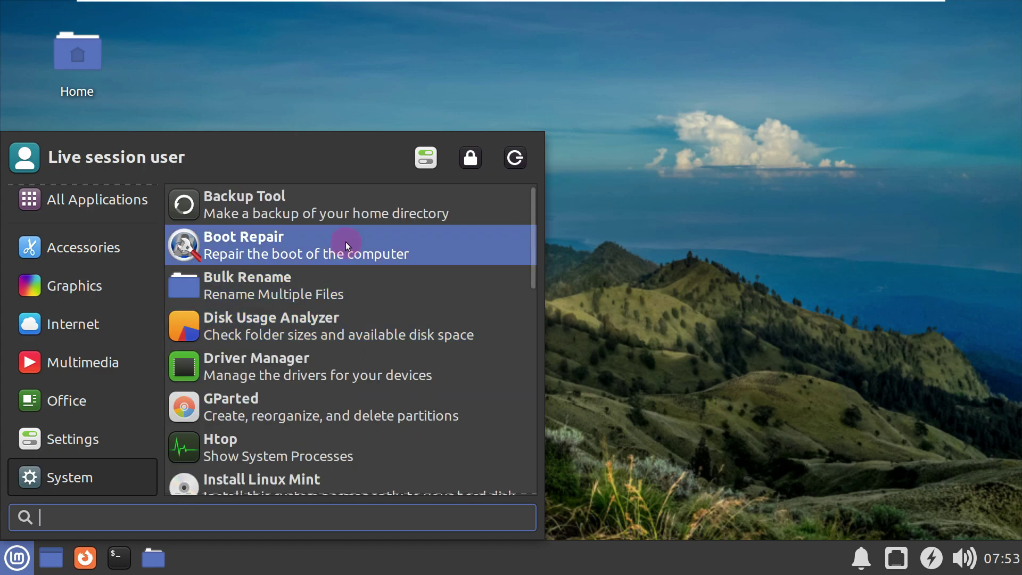
{"action": "scroll", "coordinate": [346, 223], "scroll_direction": "down", "scroll_amount": 3}
{"action": "scroll", "coordinate": [348, 248], "scroll_direction": "down", "scroll_amount": 1}
{"action": "scroll", "coordinate": [350, 255], "scroll_direction": "down", "scroll_amount": 6}
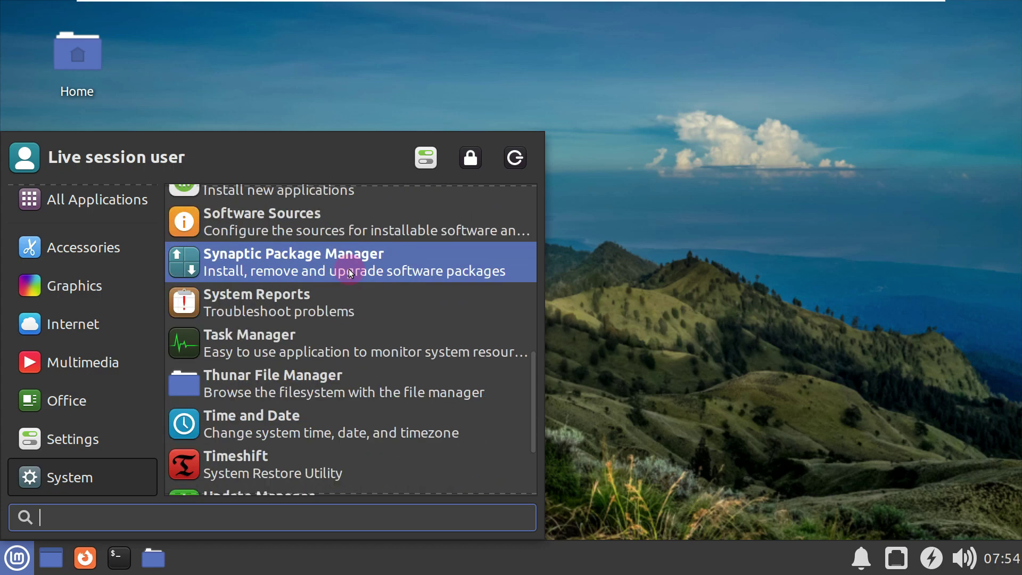
Open Synaptic Package Manager, dismiss its Quick Introduction, and view and close its About information
{"action": "left_click", "coordinate": [350, 273]}
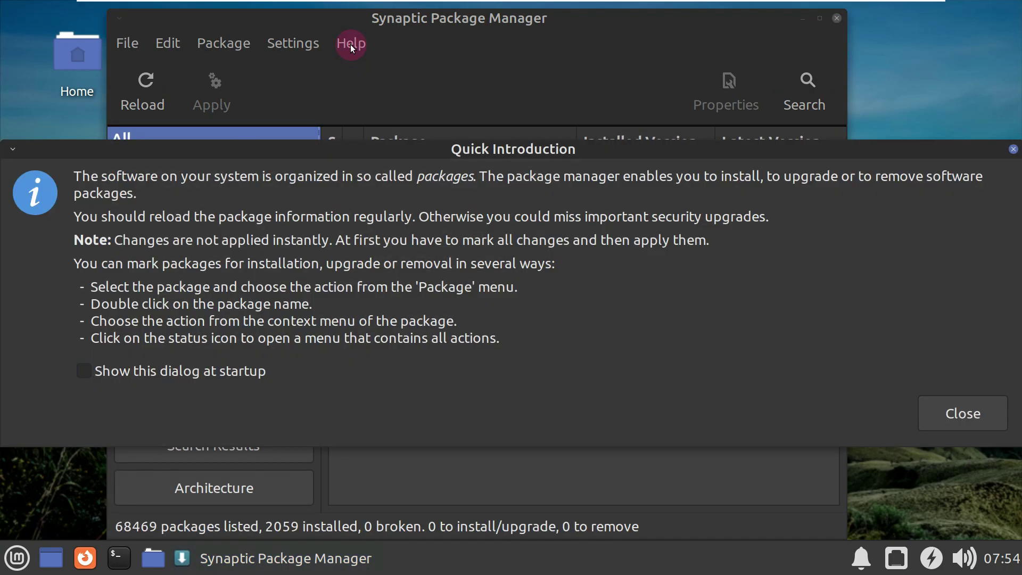
{"action": "left_click", "coordinate": [951, 414]}
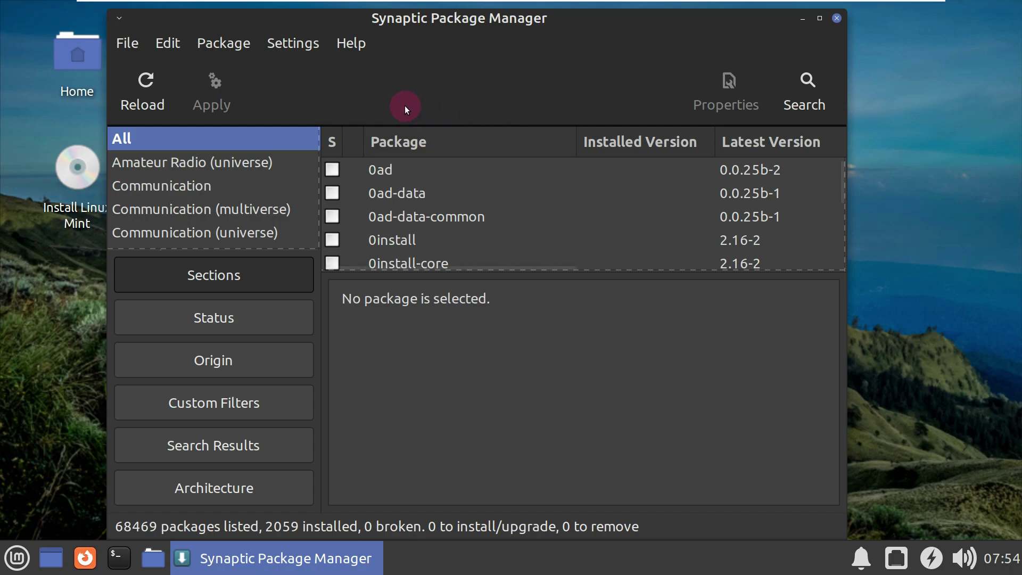
{"action": "left_click", "coordinate": [363, 47]}
{"action": "left_click", "coordinate": [396, 160]}
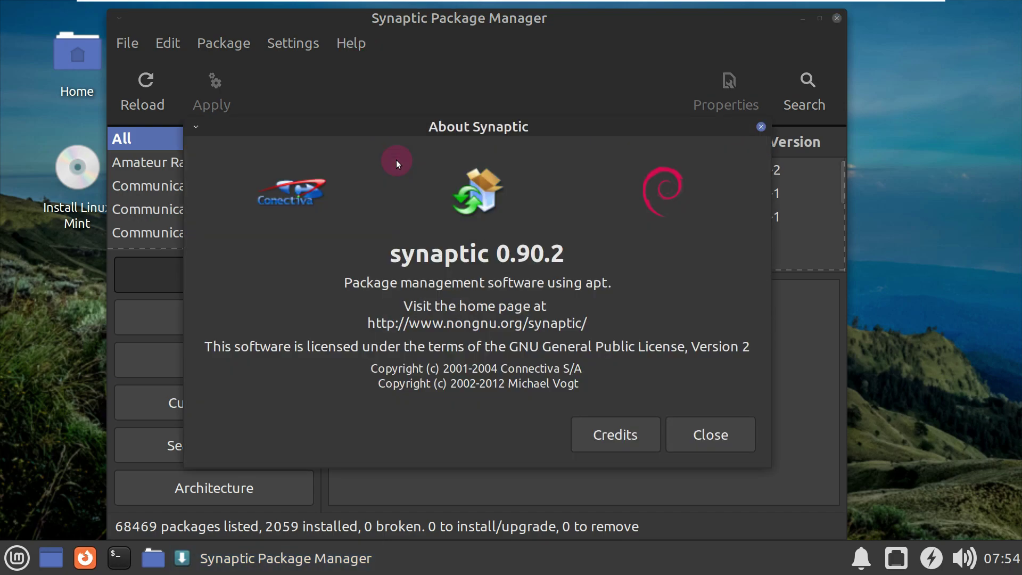
{"action": "left_click", "coordinate": [697, 433]}
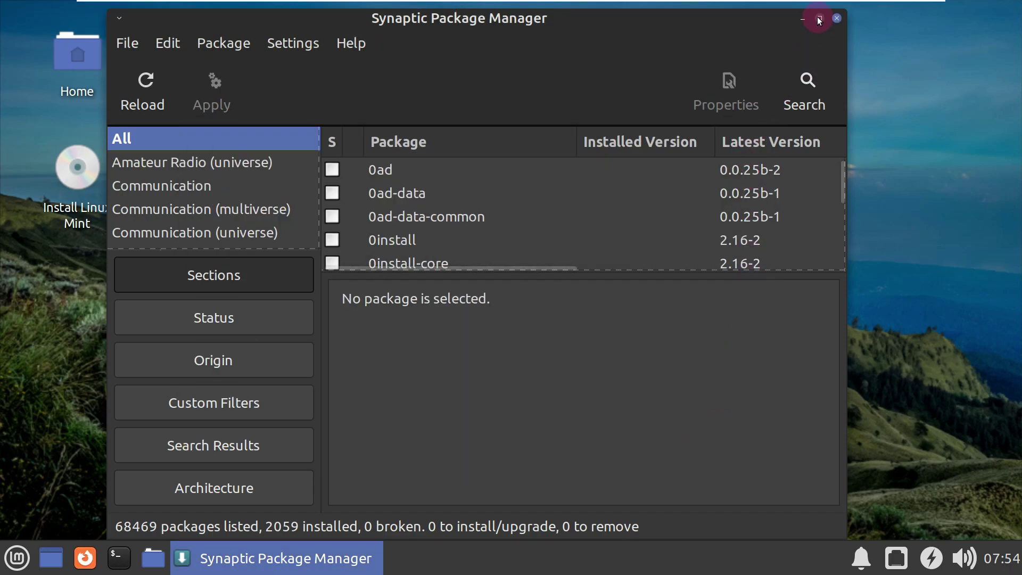
Maximize Synaptic Package Manager, look through the full package list to its end, and close the program
{"action": "double_click", "coordinate": [753, 18]}
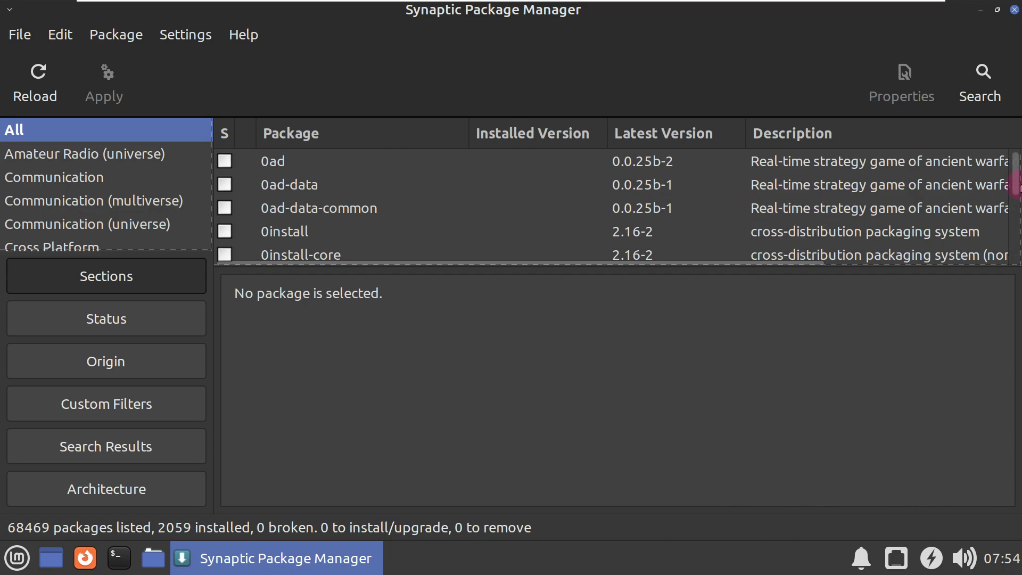
{"action": "left_click_drag", "start_coordinate": [1015, 190], "coordinate": [1018, 271]}
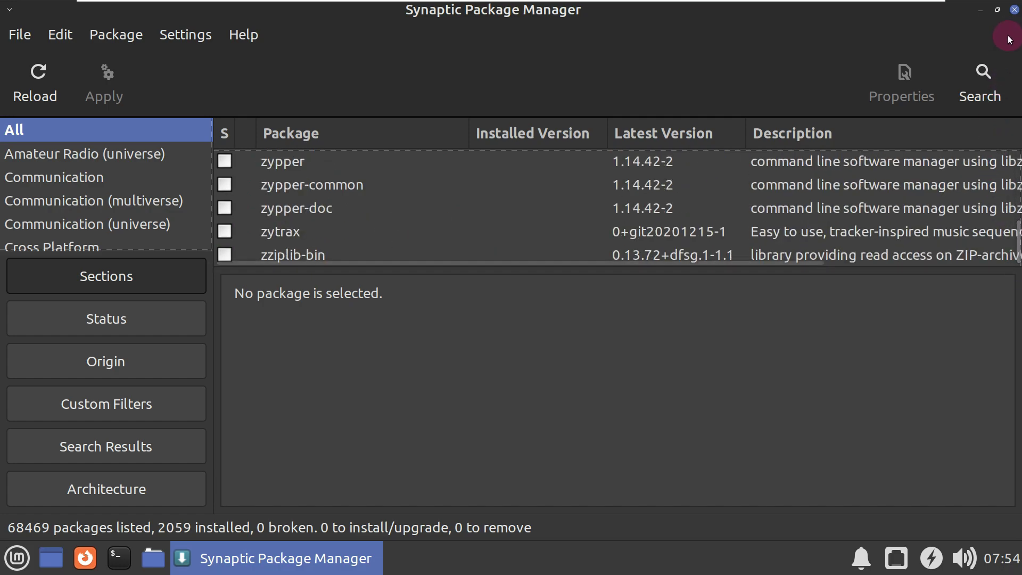
{"action": "left_click", "coordinate": [1014, 10]}
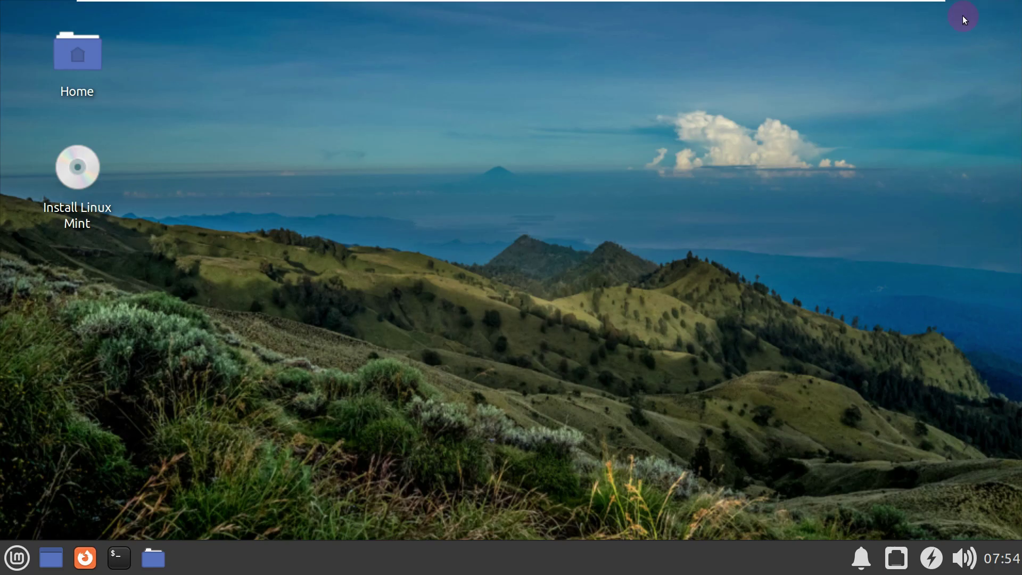
Search the installed applications for "info" and clear the search
{"action": "left_click", "coordinate": [27, 556]}
{"action": "type", "text": "in"}
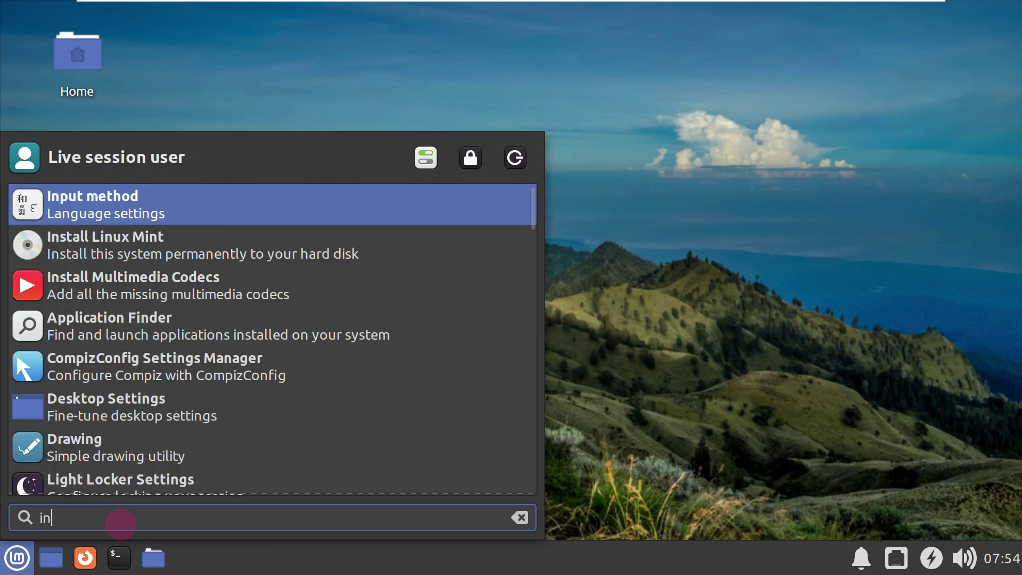
{"action": "type", "text": "fo"}
{"action": "left_click_drag", "start_coordinate": [127, 514], "coordinate": [38, 524]}
{"action": "key", "text": "BackSpace"}
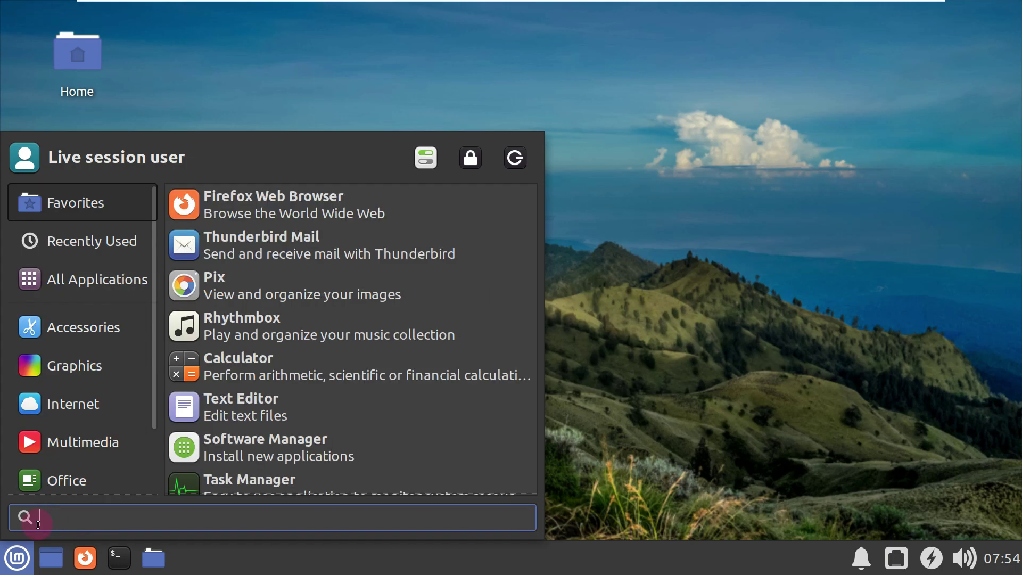
Examine the applications in the System category and the full list of tools in the Settings category
{"action": "scroll", "coordinate": [78, 468], "scroll_direction": "down", "scroll_amount": 2}
{"action": "left_click", "coordinate": [78, 468]}
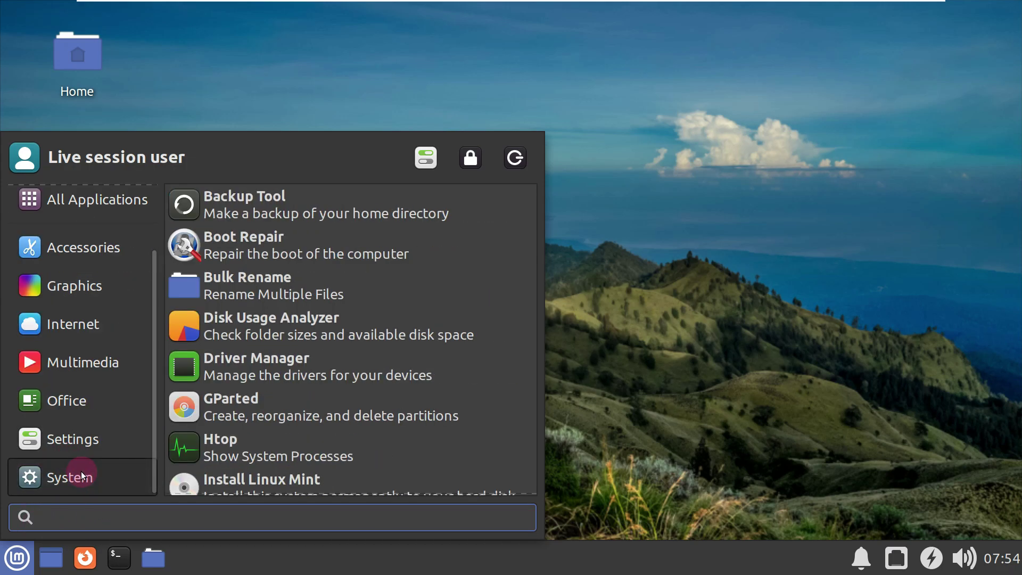
{"action": "left_click_drag", "start_coordinate": [531, 244], "coordinate": [554, 206]}
{"action": "left_click", "coordinate": [113, 432]}
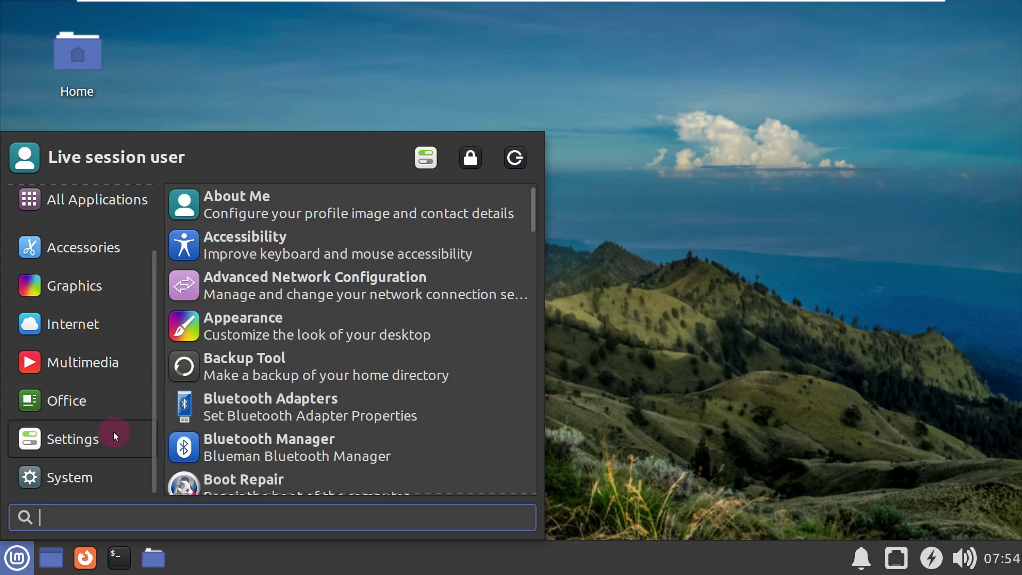
{"action": "scroll", "coordinate": [350, 270], "scroll_direction": "down", "scroll_amount": 5}
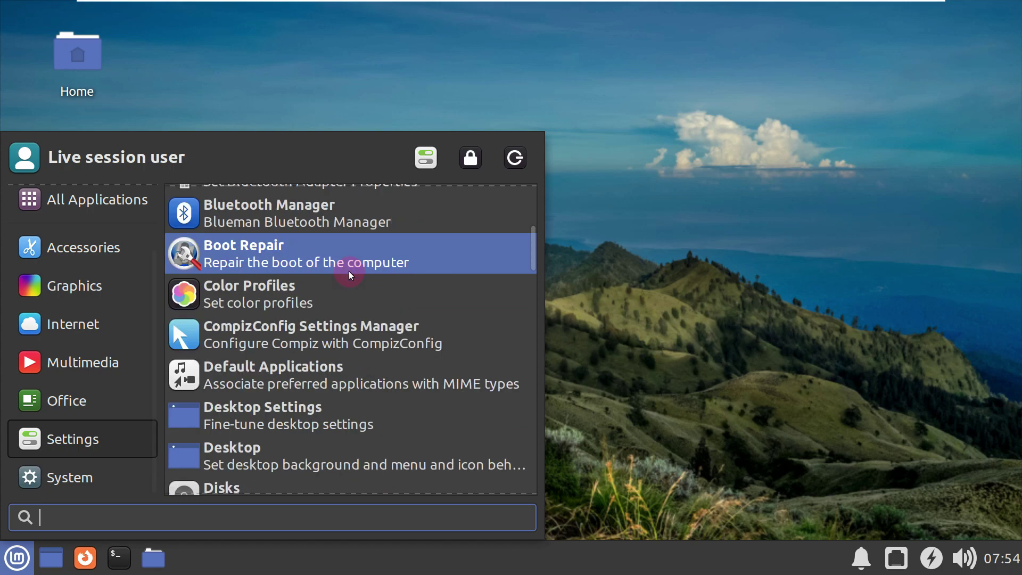
{"action": "scroll", "coordinate": [350, 271], "scroll_direction": "down", "scroll_amount": 10}
{"action": "scroll", "coordinate": [349, 270], "scroll_direction": "down", "scroll_amount": 10}
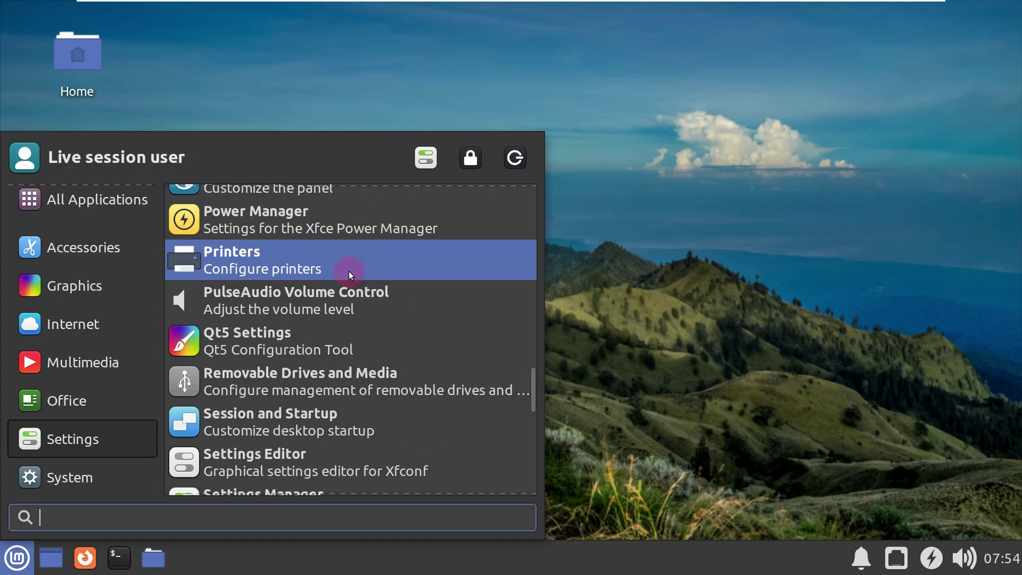
{"action": "scroll", "coordinate": [356, 367], "scroll_direction": "down", "scroll_amount": 5}
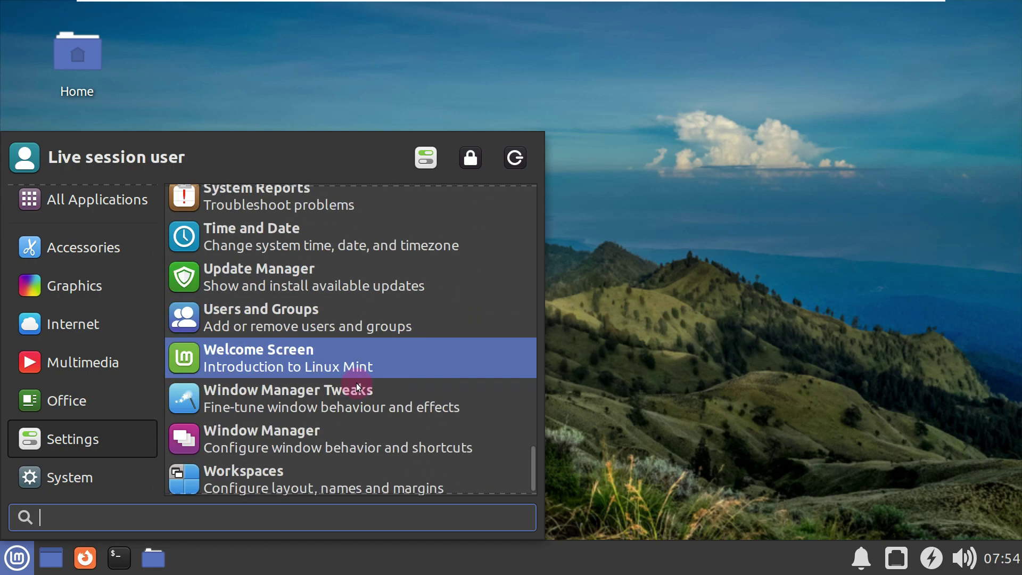
{"action": "scroll", "coordinate": [361, 465], "scroll_direction": "up", "scroll_amount": 3}
{"action": "scroll", "coordinate": [364, 458], "scroll_direction": "up", "scroll_amount": 3}
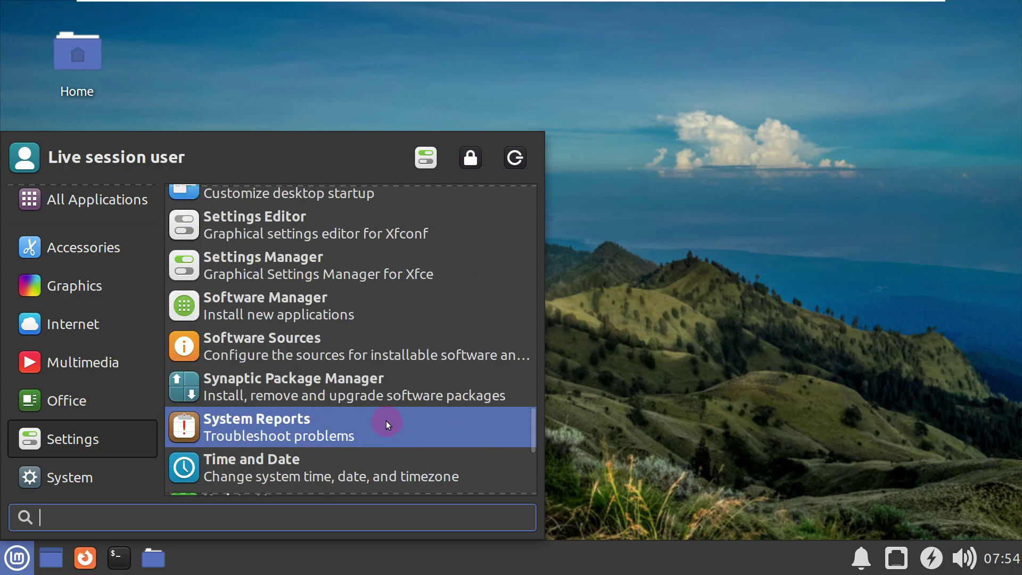
{"action": "scroll", "coordinate": [387, 420], "scroll_direction": "up", "scroll_amount": 13}
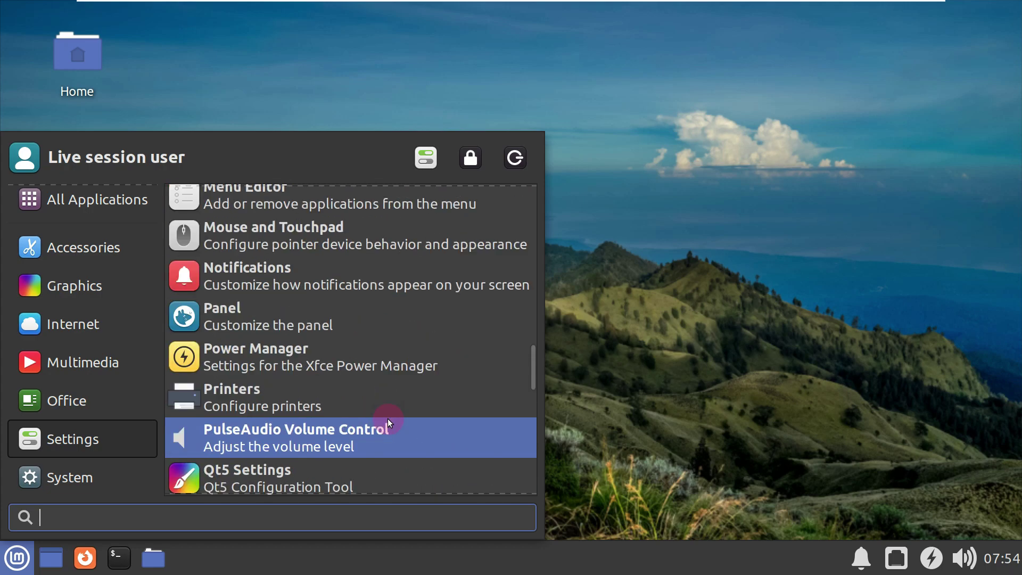
{"action": "scroll", "coordinate": [387, 418], "scroll_direction": "up", "scroll_amount": 20}
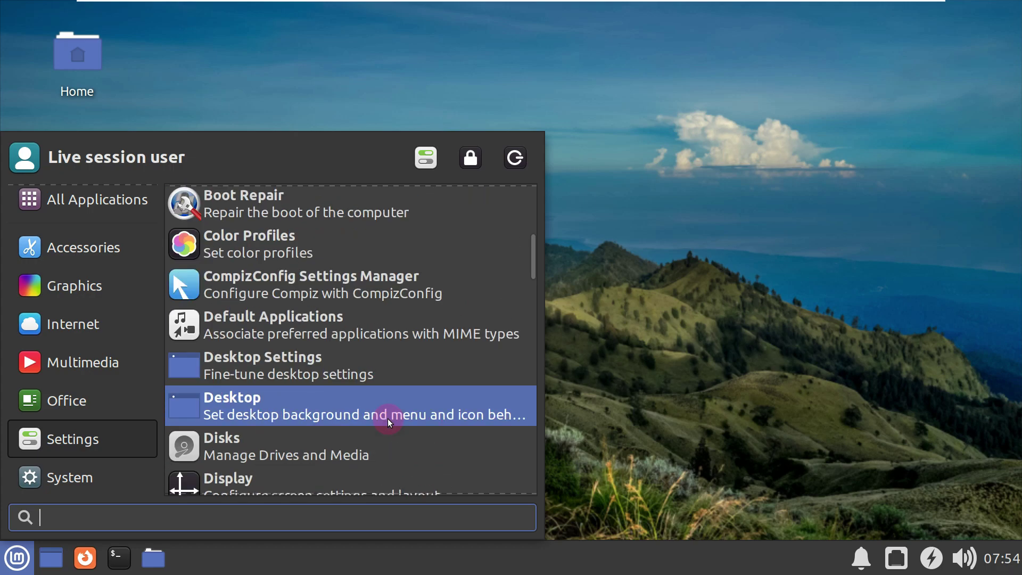
Examine the preinstalled applications in the Office, Multimedia, Internet, Graphics and Accessories categories
{"action": "left_click", "coordinate": [86, 396]}
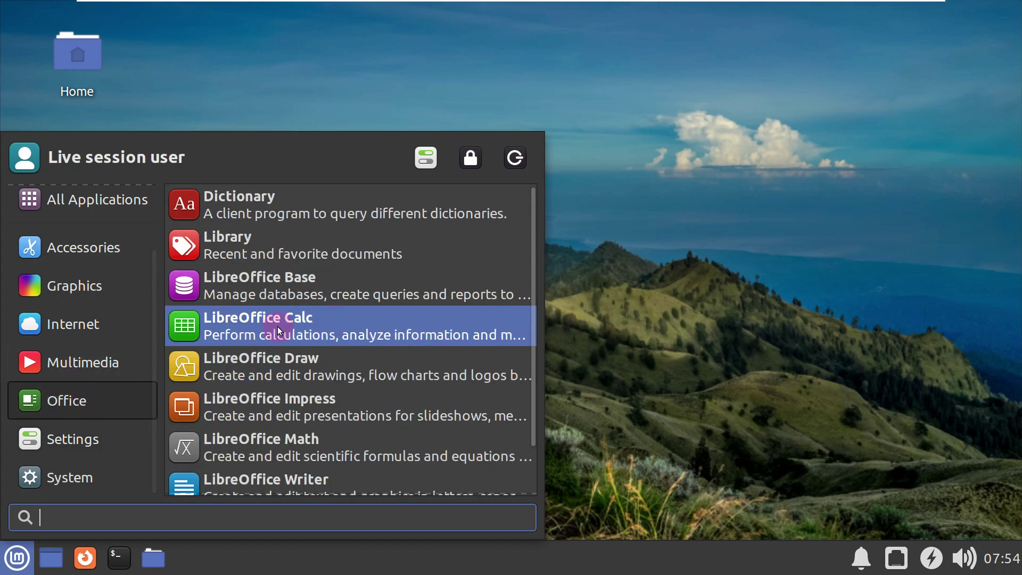
{"action": "left_click", "coordinate": [90, 362]}
{"action": "left_click", "coordinate": [114, 320]}
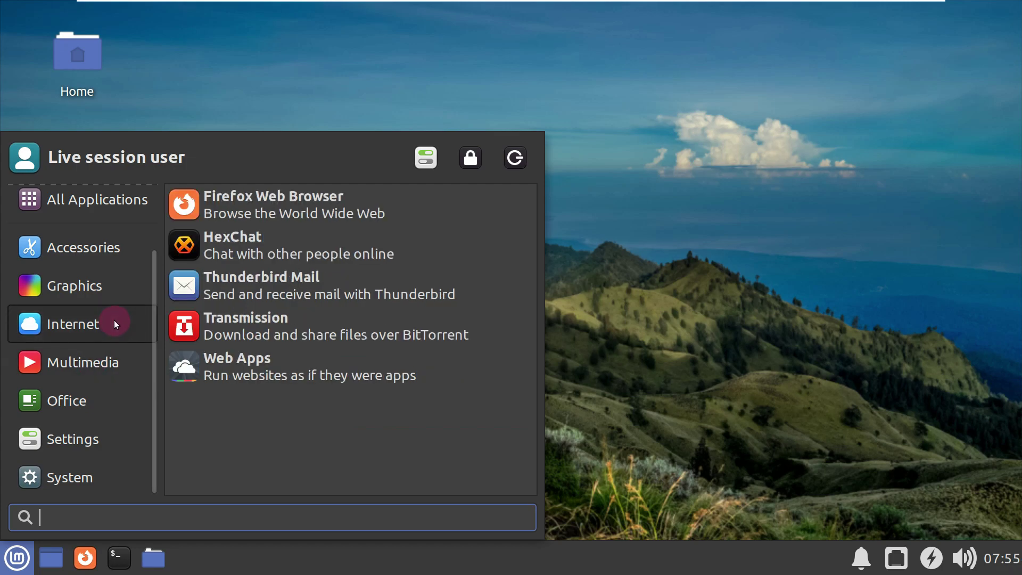
{"action": "left_click", "coordinate": [113, 291]}
{"action": "left_click", "coordinate": [117, 264]}
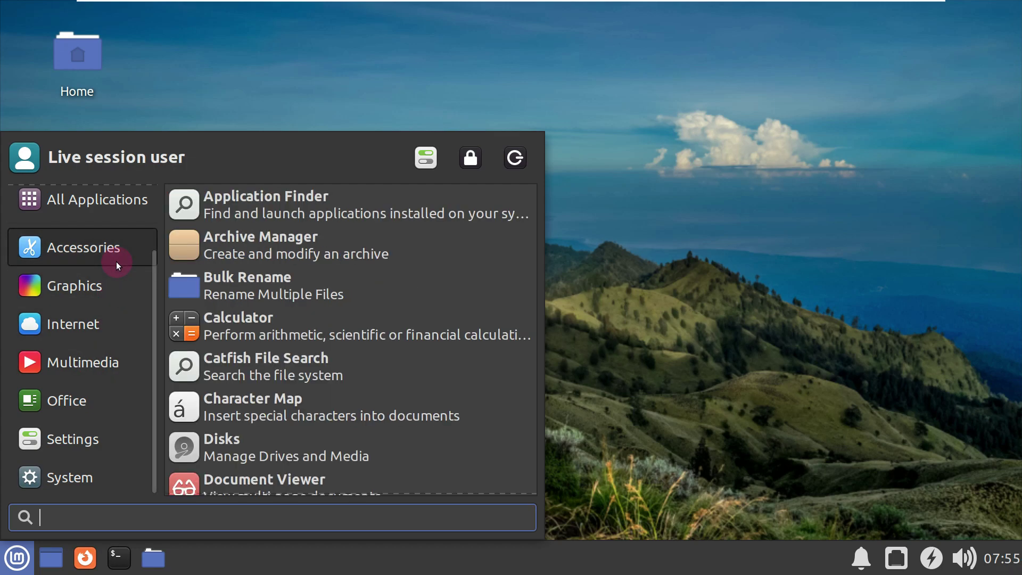
{"action": "scroll", "coordinate": [352, 279], "scroll_direction": "down", "scroll_amount": 10}
{"action": "scroll", "coordinate": [405, 322], "scroll_direction": "down", "scroll_amount": 2}
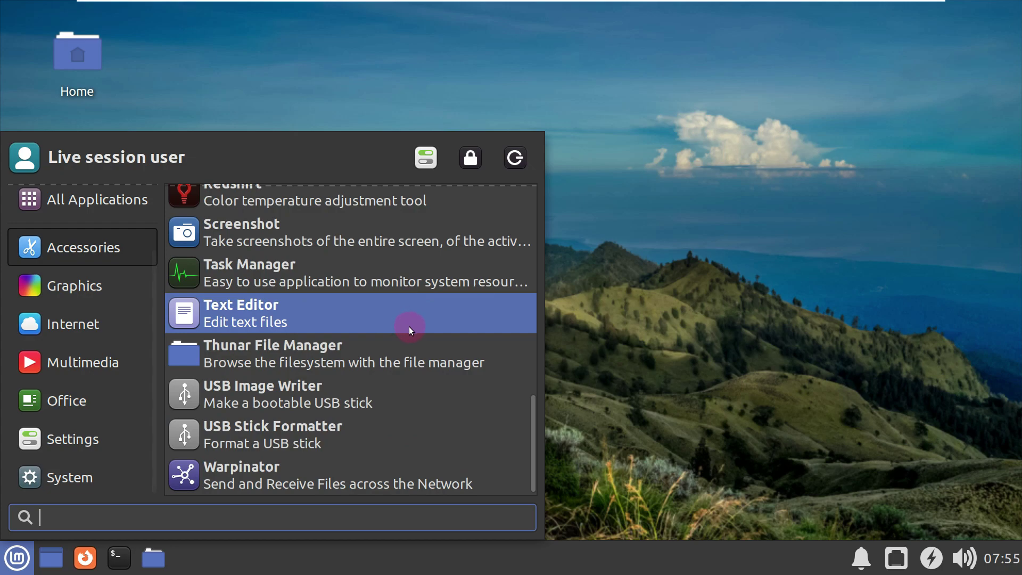
Open a terminal, maximize it and run neofetch to display the system information
{"action": "left_click", "coordinate": [130, 546]}
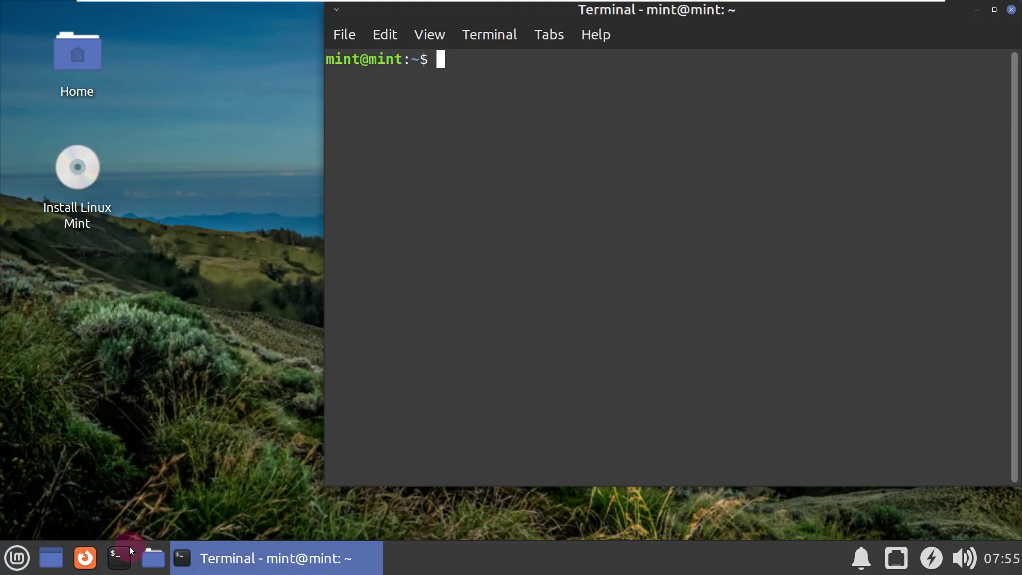
{"action": "left_click", "coordinate": [990, 15]}
{"action": "type", "text": "neofetch"}
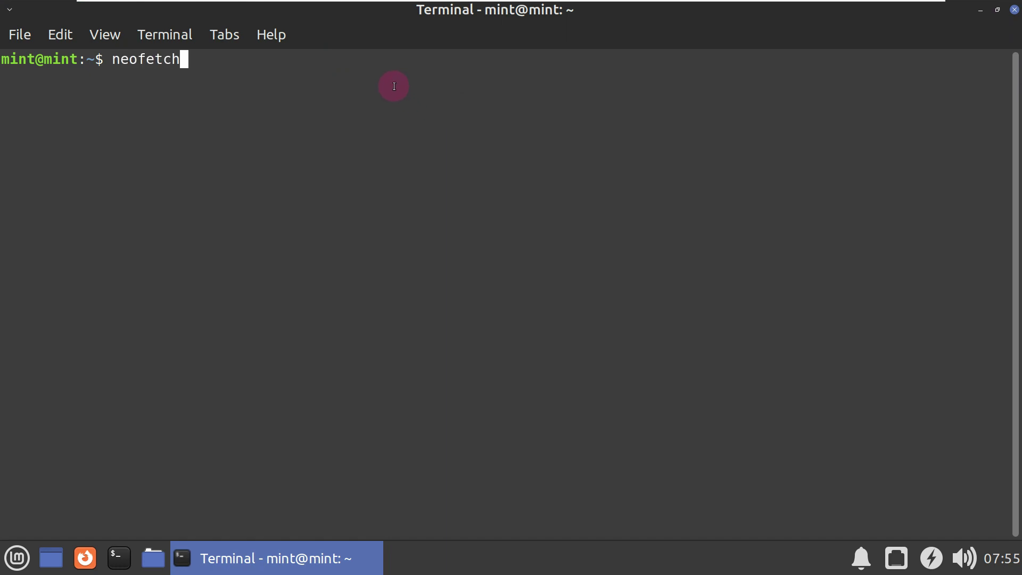
{"action": "key", "text": "Return"}
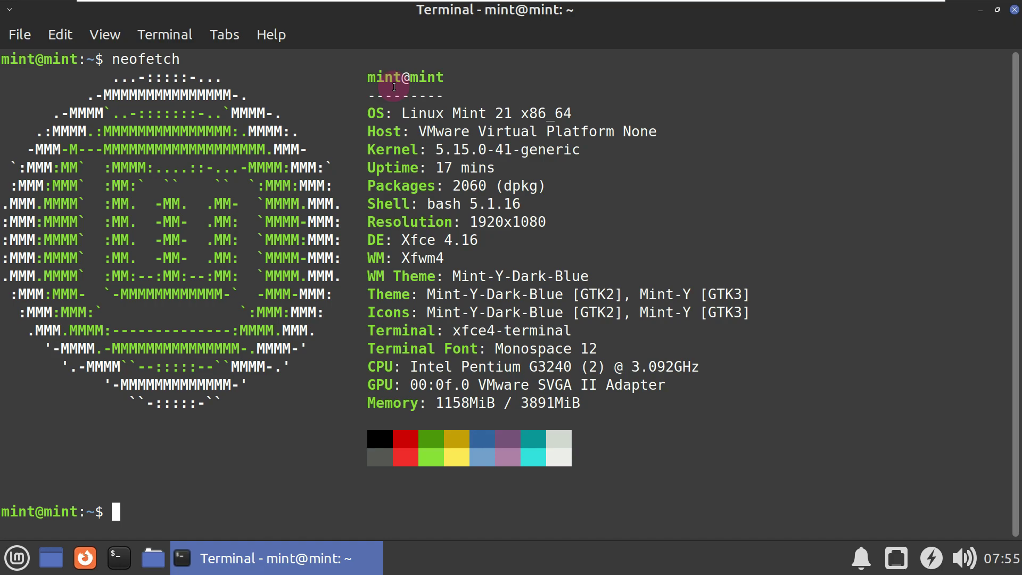
Highlight the neofetch system details and the desktop environment line, and close the terminal
{"action": "left_click_drag", "start_coordinate": [358, 75], "coordinate": [697, 401]}
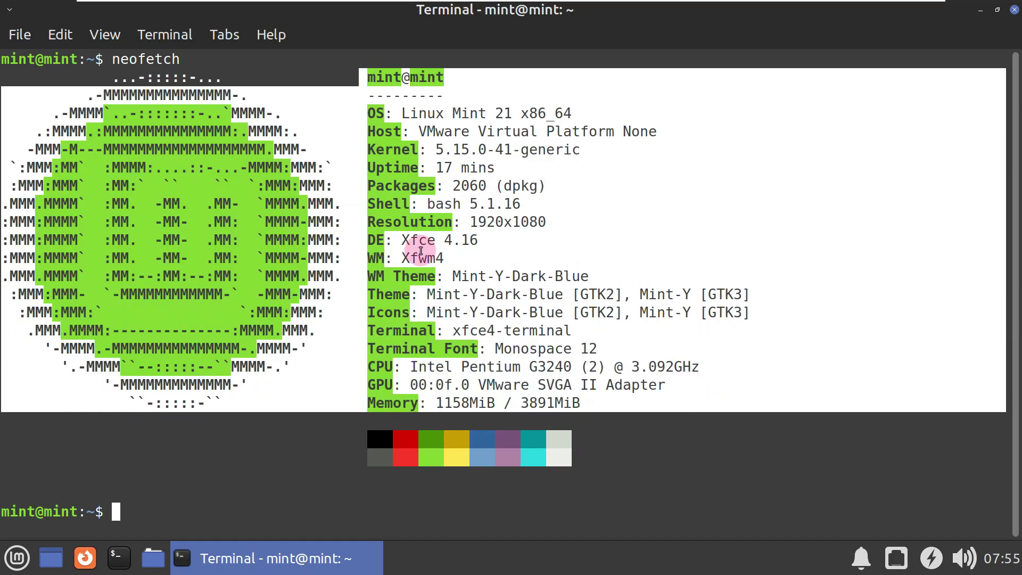
{"action": "left_click_drag", "start_coordinate": [485, 240], "coordinate": [371, 247]}
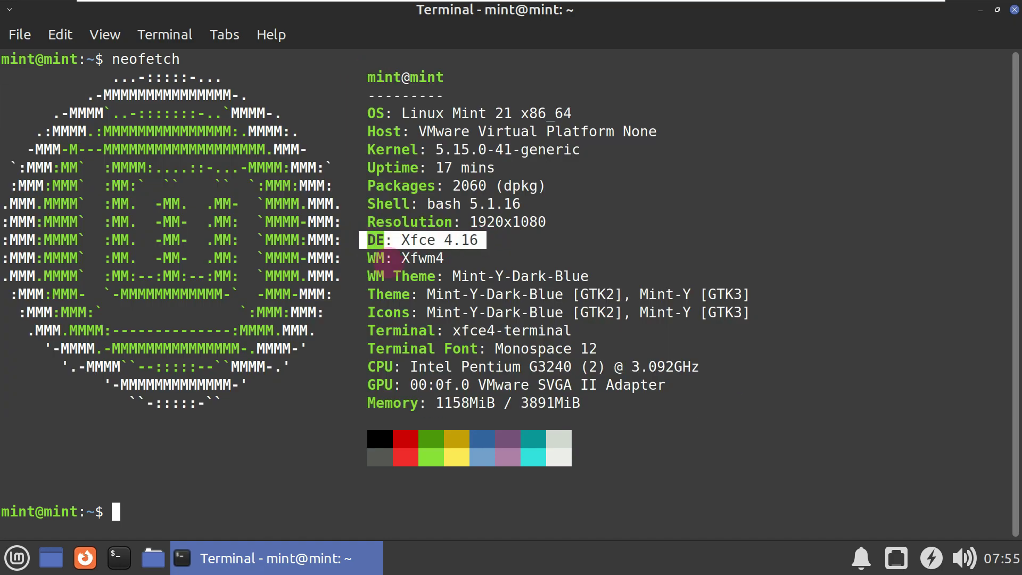
{"action": "left_click", "coordinate": [1014, 10]}
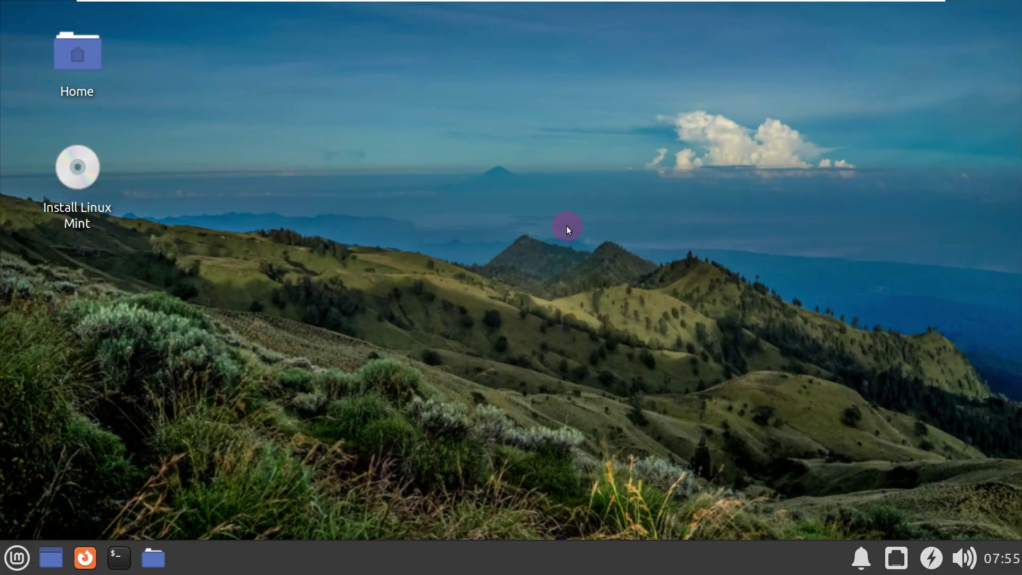
Try to lock the screen of the live session
{"action": "left_click", "coordinate": [20, 545]}
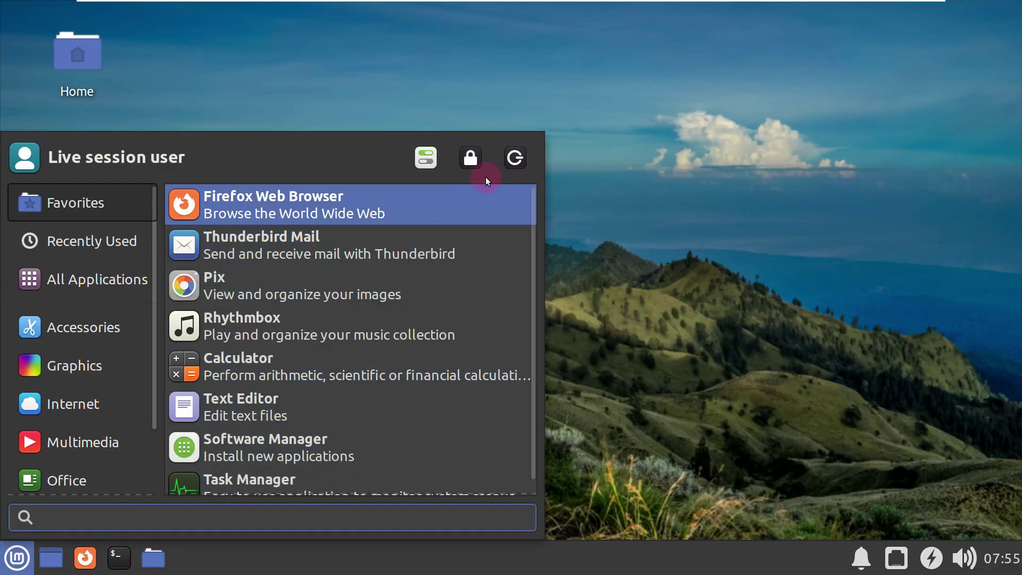
{"action": "left_click", "coordinate": [466, 161]}
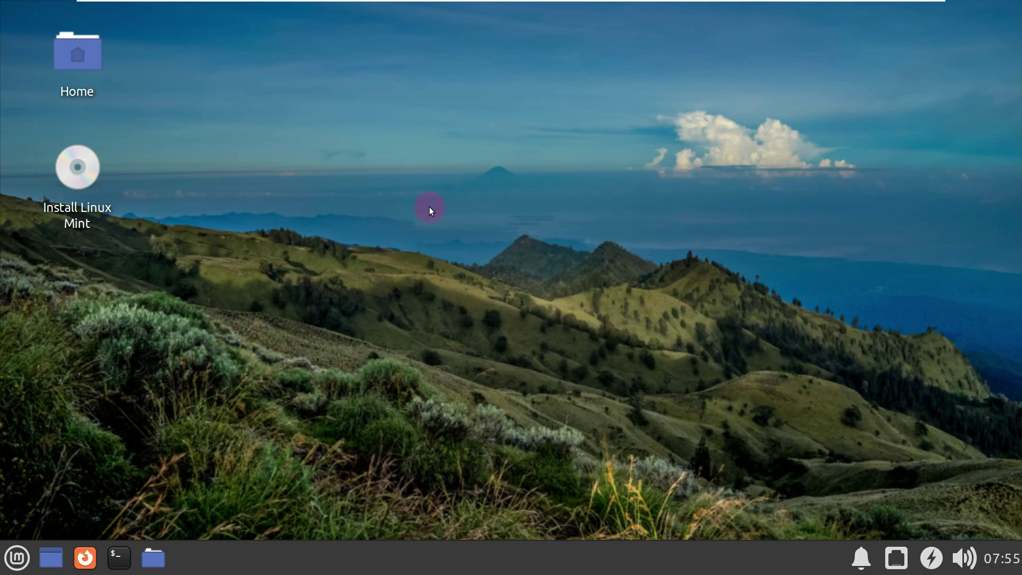
Open the log-out options for the live session and choose to shut down the system
{"action": "left_click", "coordinate": [18, 556]}
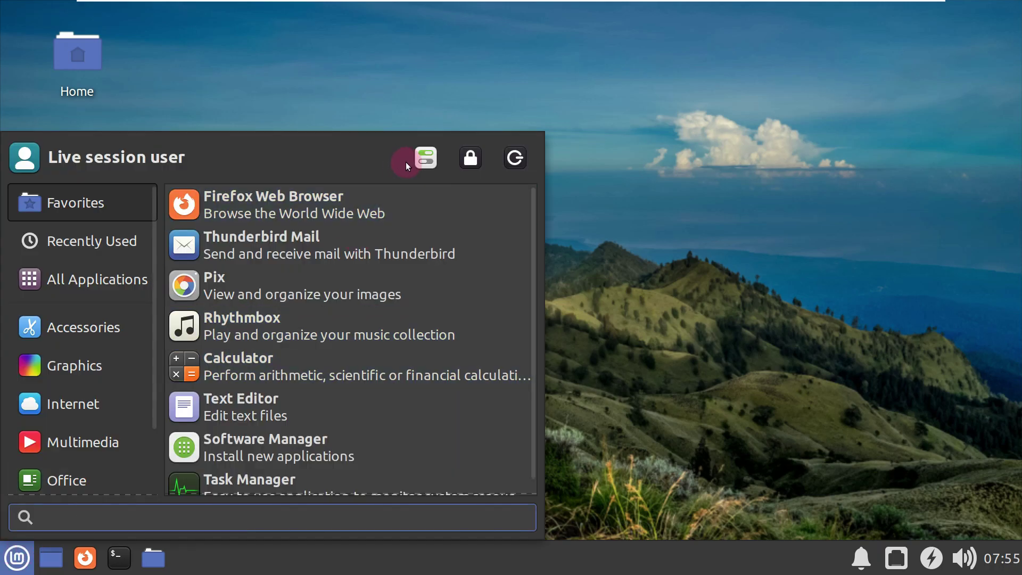
{"action": "left_click", "coordinate": [512, 159]}
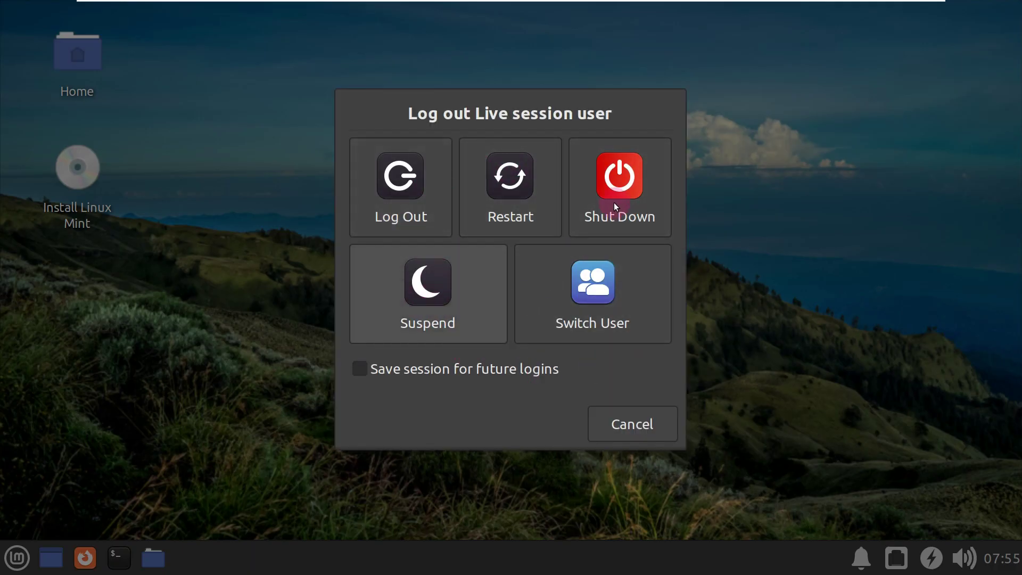
{"action": "left_click", "coordinate": [597, 212]}
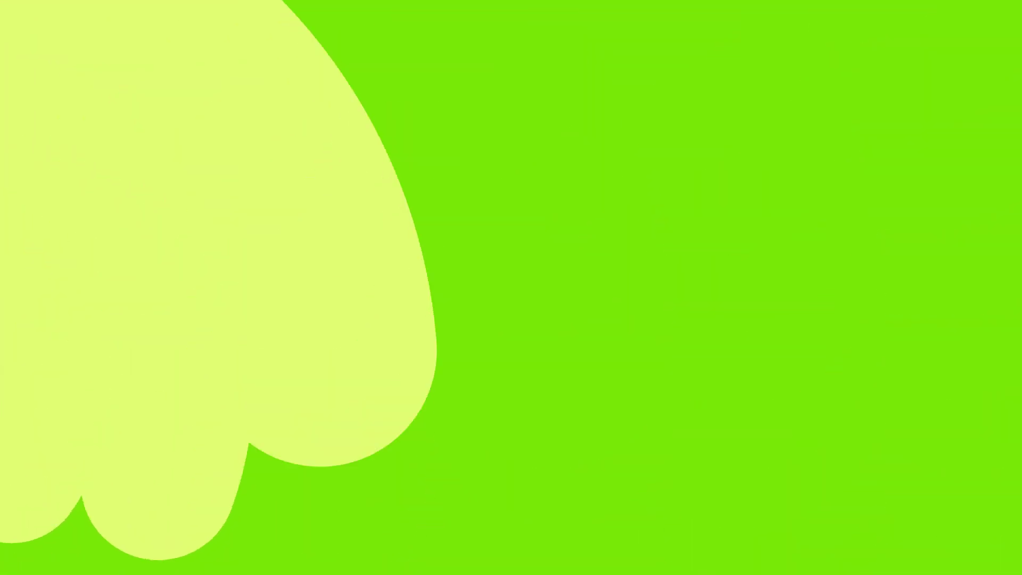